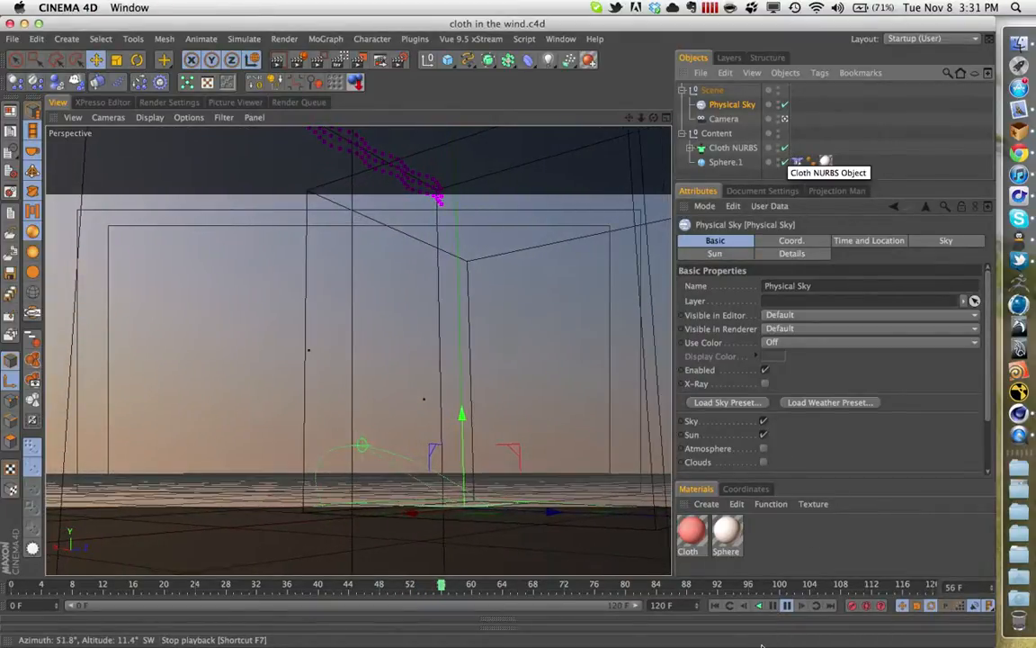
- Stop the animation playback and disable the Cloth NURBS object
left_click(771, 610)
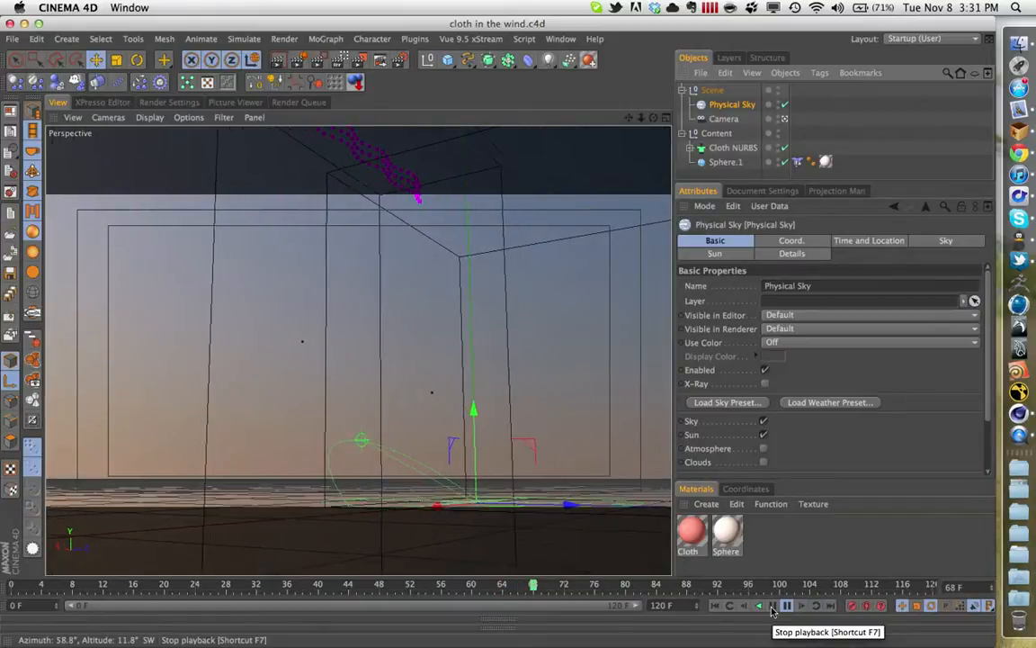
left_click(777, 606)
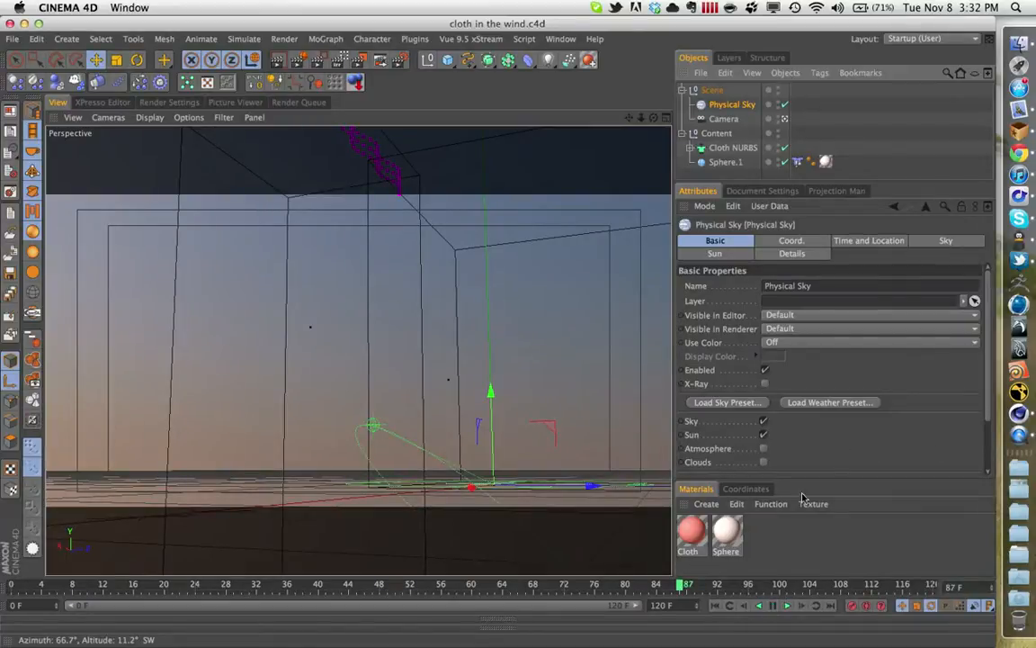
key("XF86MonBrightnessUp")
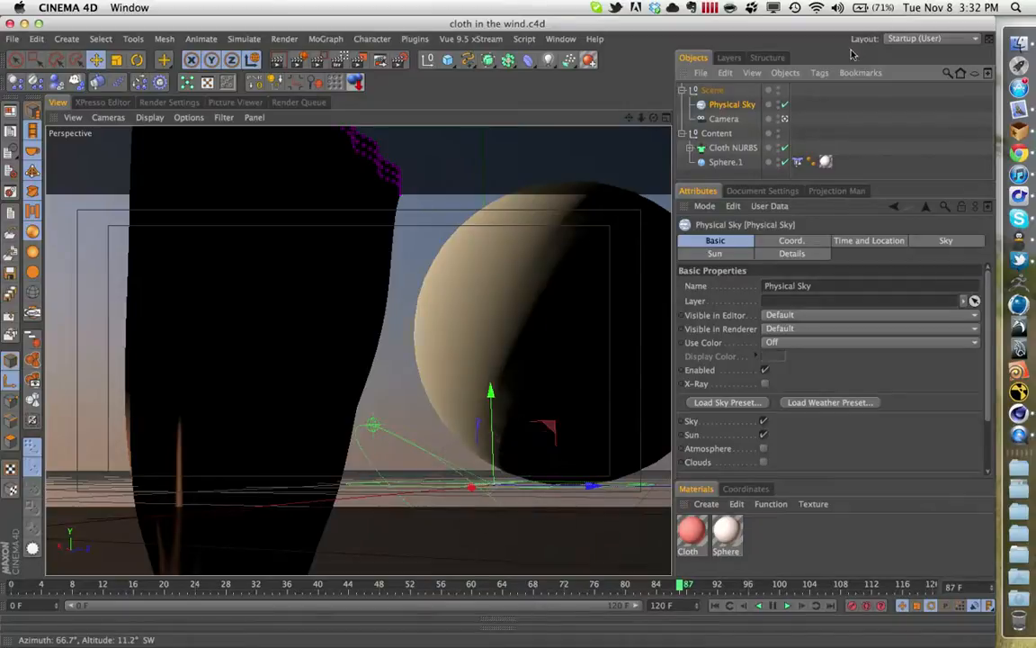
left_click(786, 146)
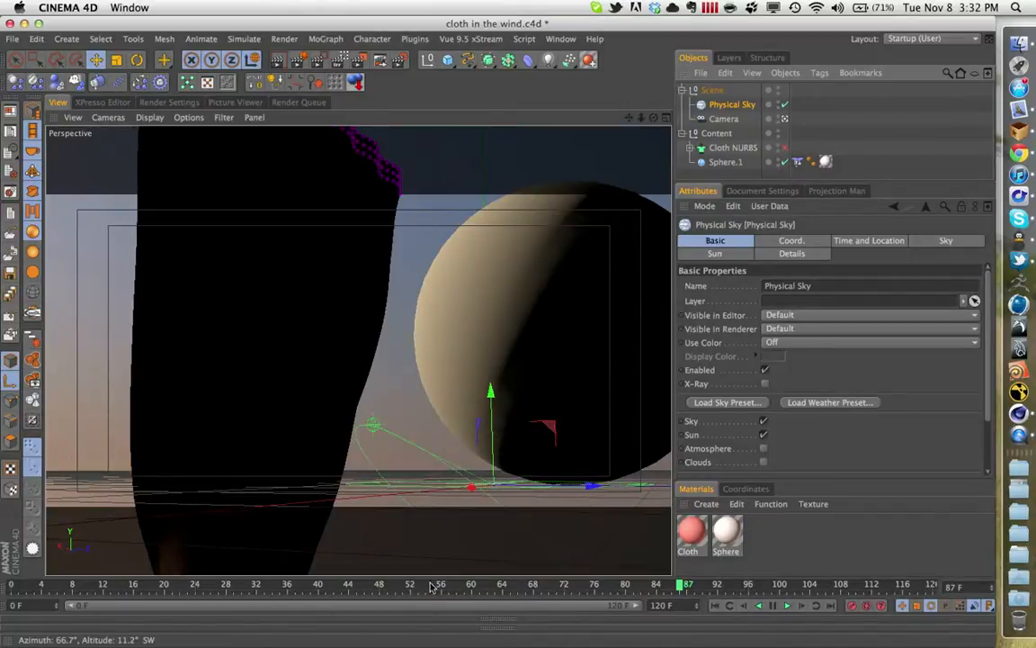
- Scrub the timeline back and forth between about frames 30 and 50 to preview the cloth's motion, ending at frame 47
left_click(398, 585)
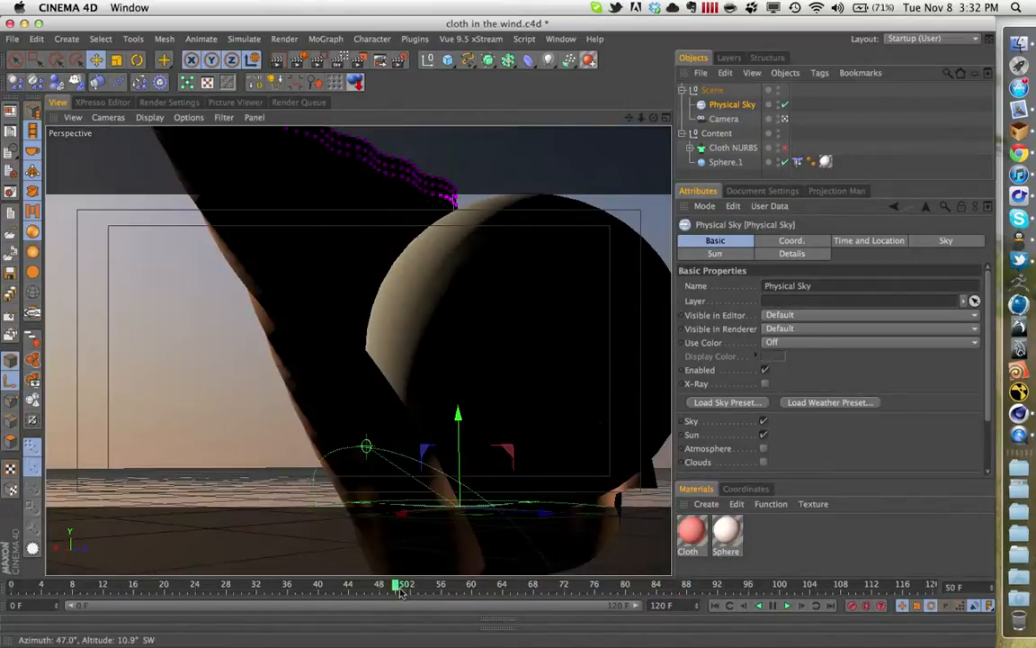
left_click_drag(374, 585, 245, 596)
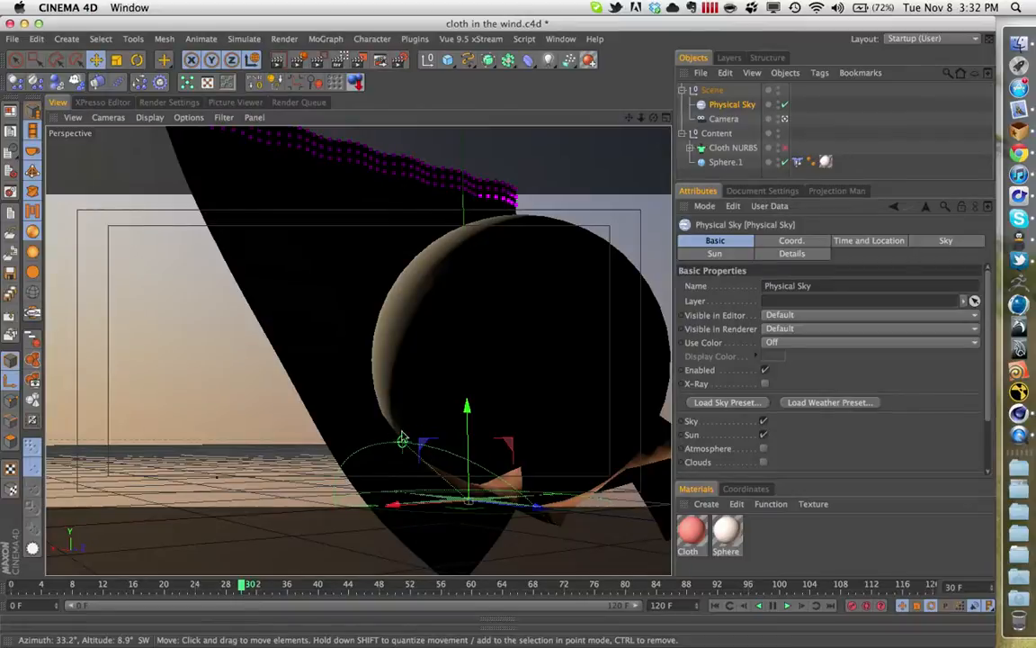
left_click_drag(261, 583, 407, 585)
left_click_drag(372, 373, 370, 371)
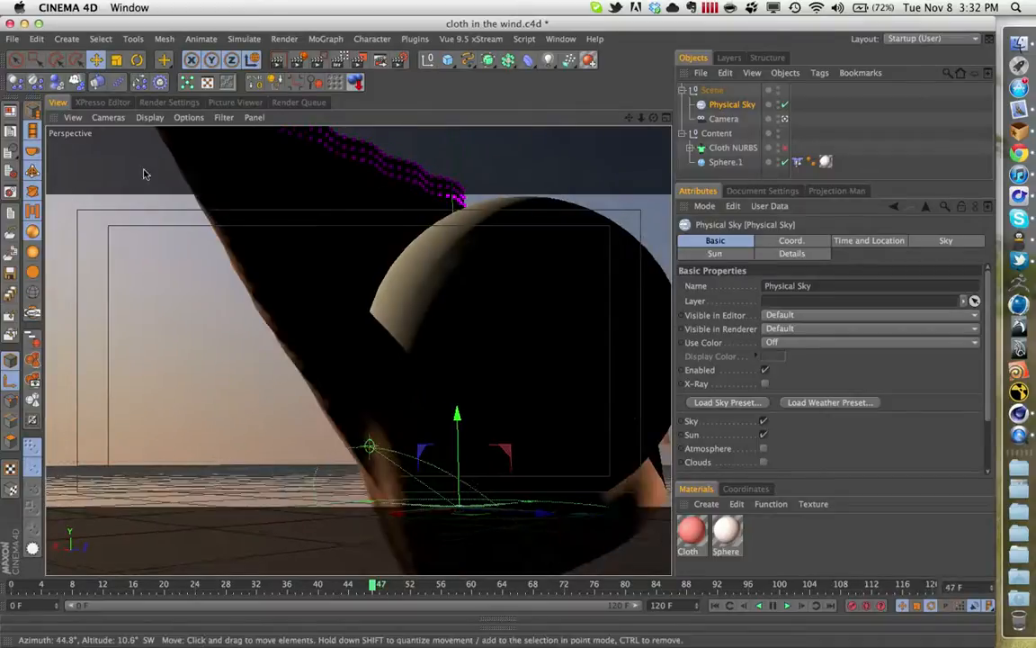
- Configure the perspective viewport with a tinted border opacity of 50%
left_click(72, 117)
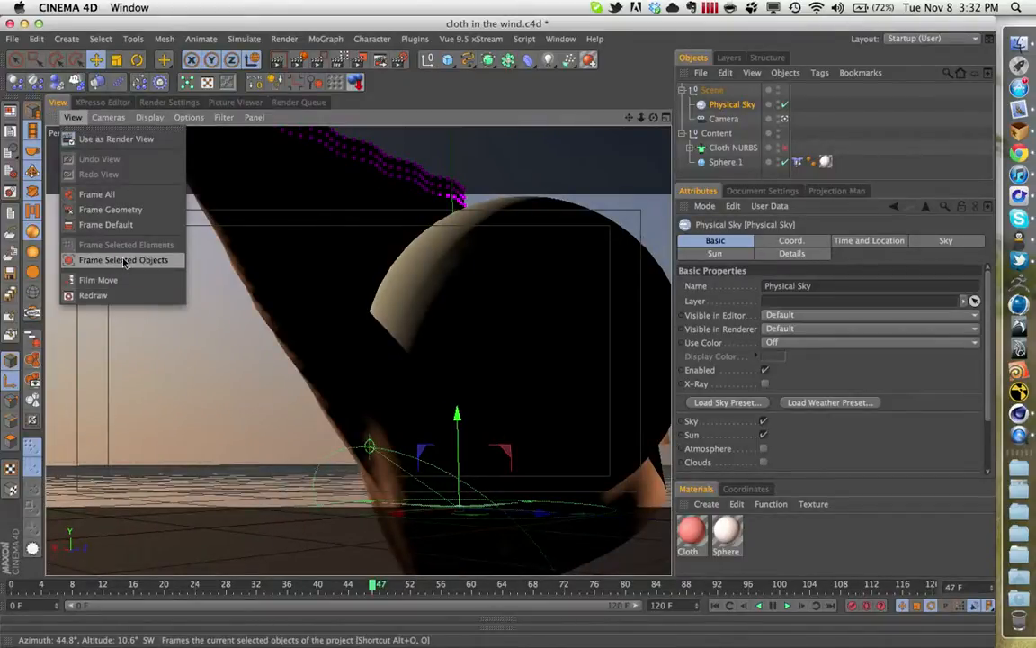
left_click(106, 118)
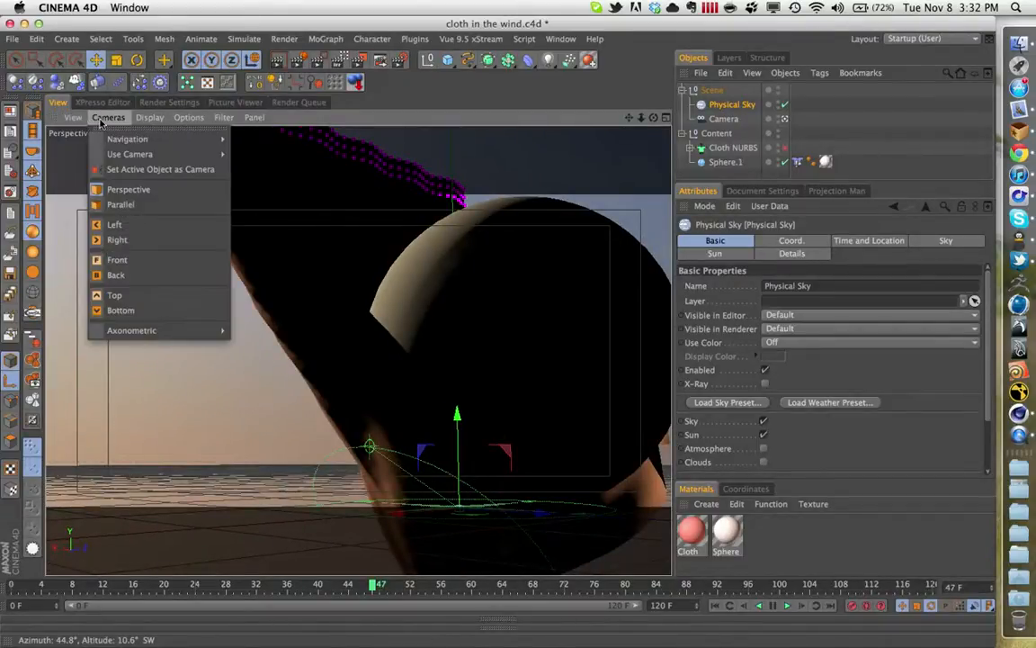
left_click(189, 118)
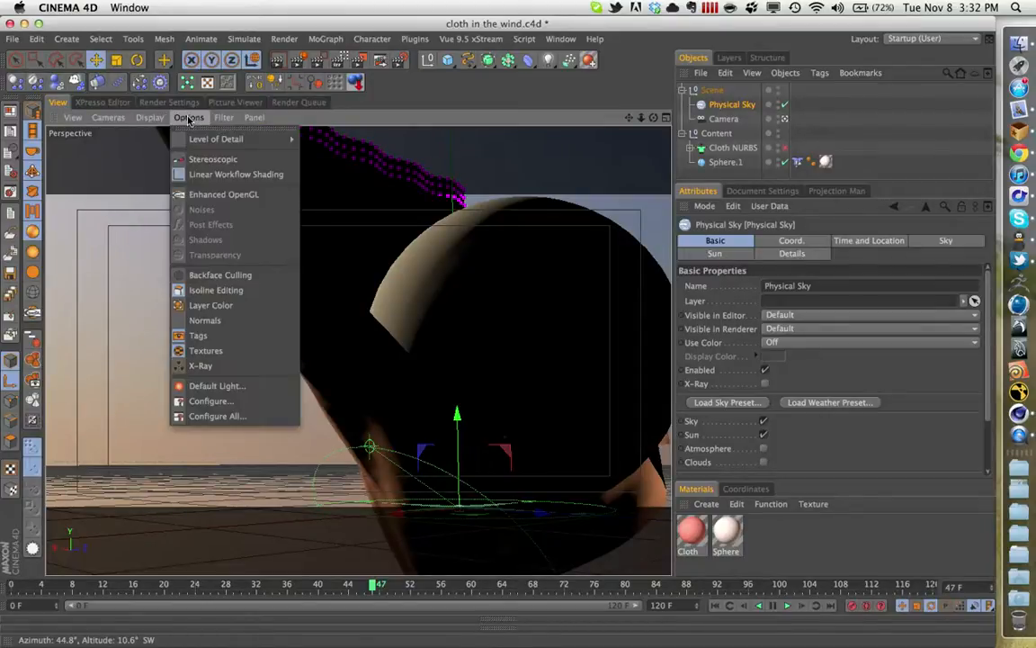
left_click(244, 407)
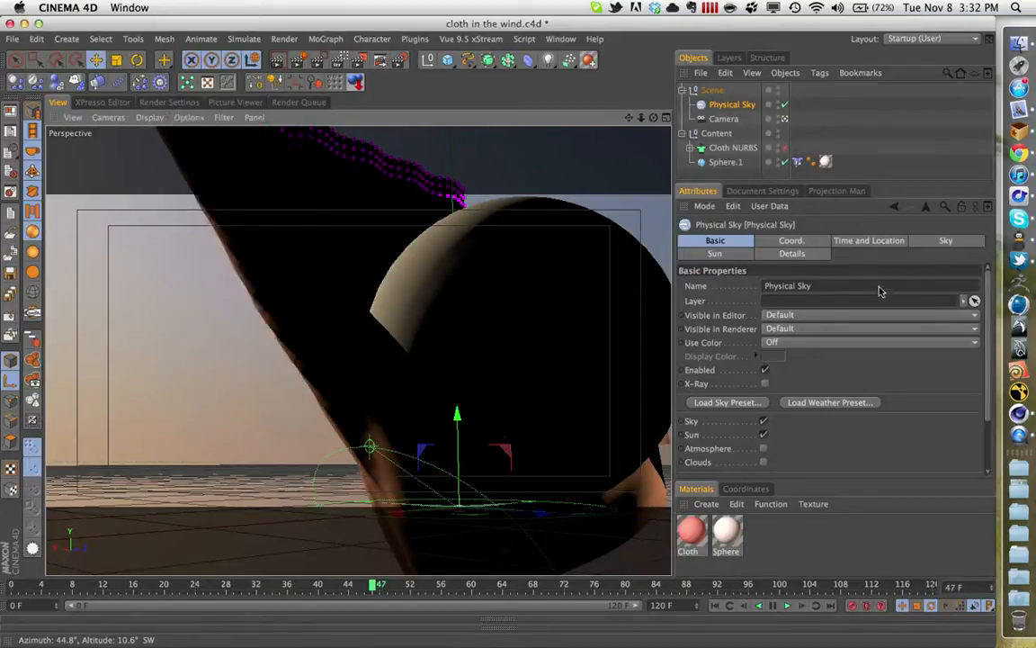
left_click(814, 241)
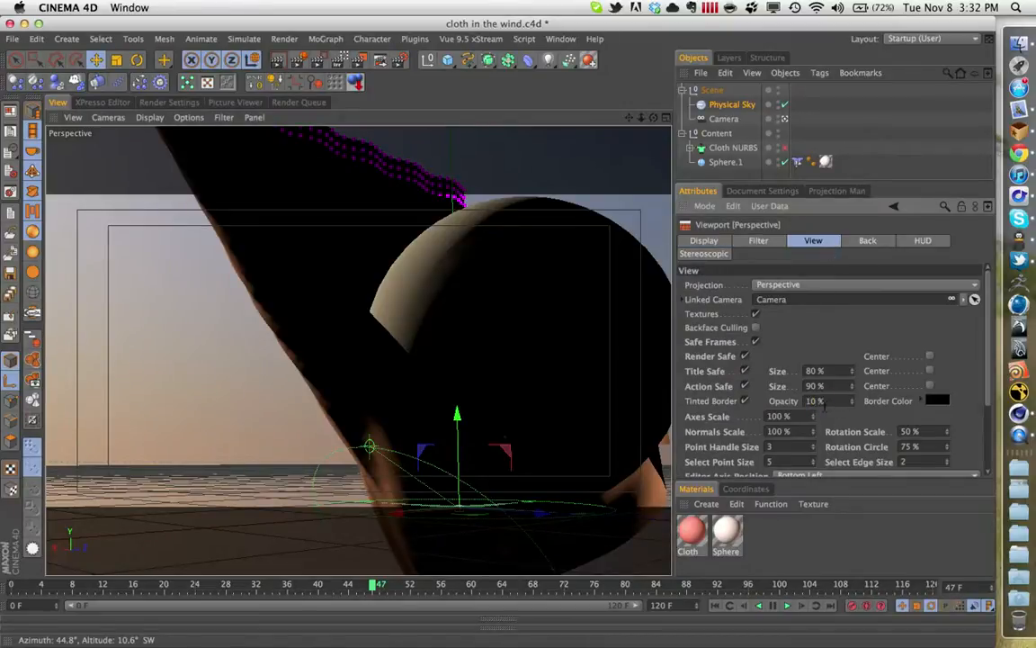
left_click(825, 407)
key("Return")
left_click_drag(852, 401, 853, 387)
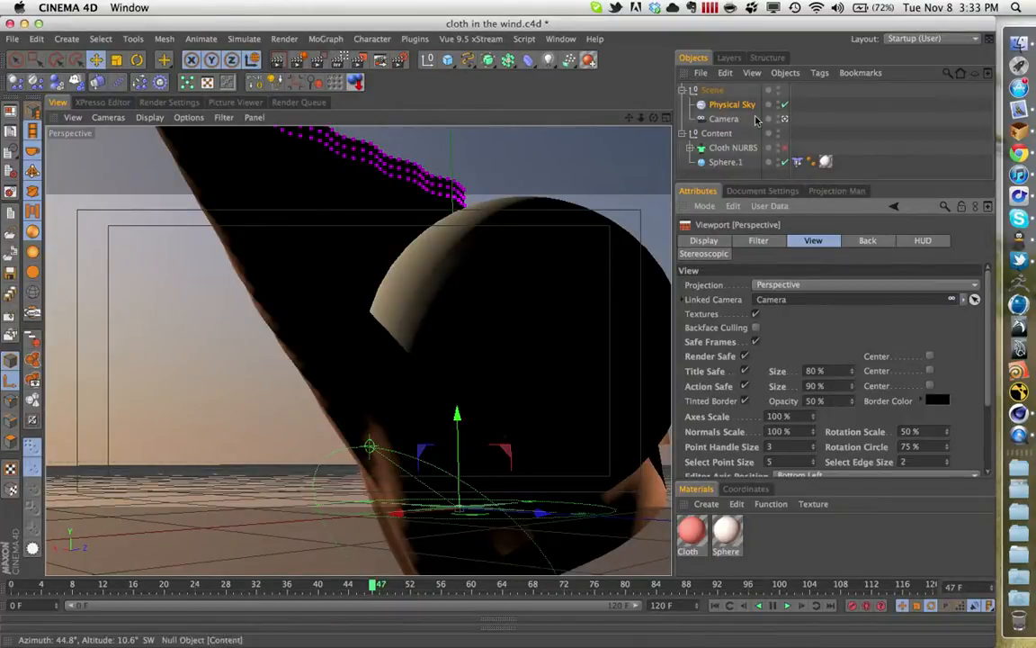
- Clear the object selection and play the animation from the start to review the cloth blowing past the sphere
left_click(758, 116)
left_click(718, 612)
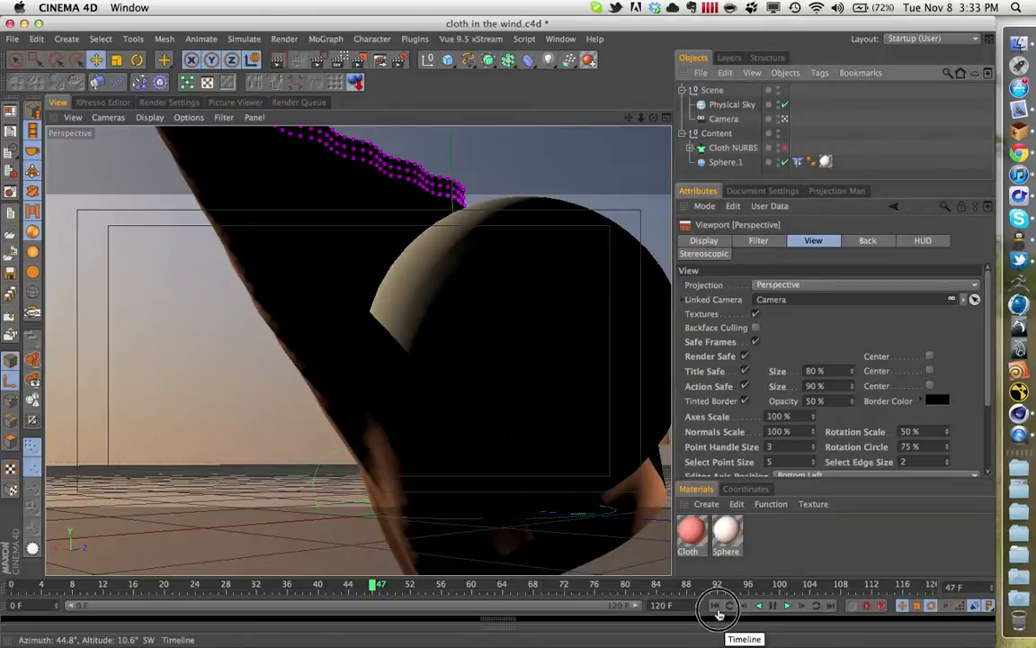
left_click(787, 605)
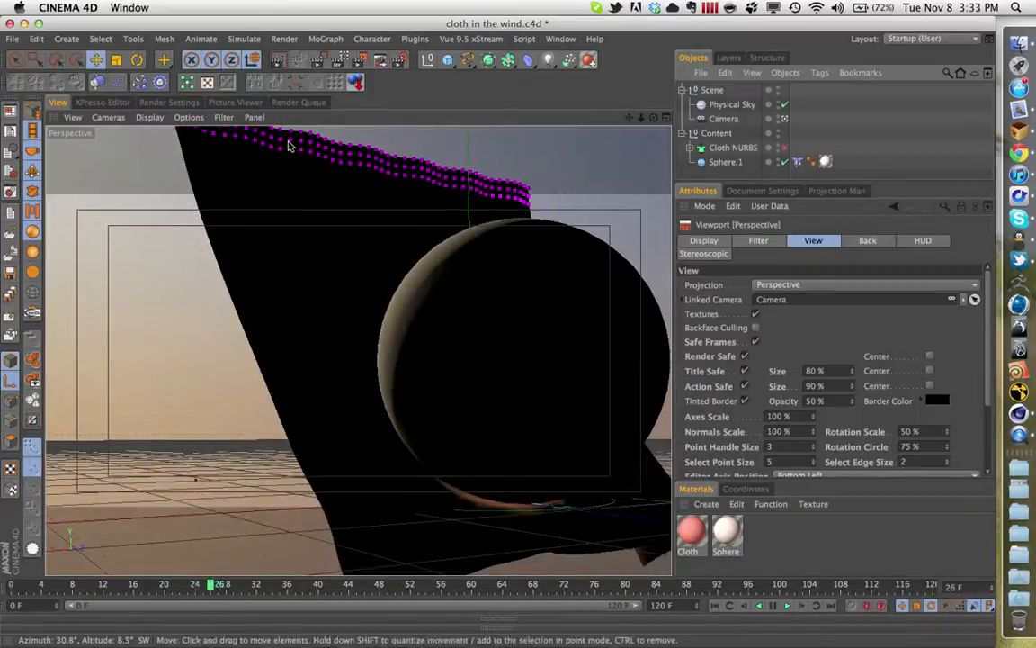
left_click(785, 606)
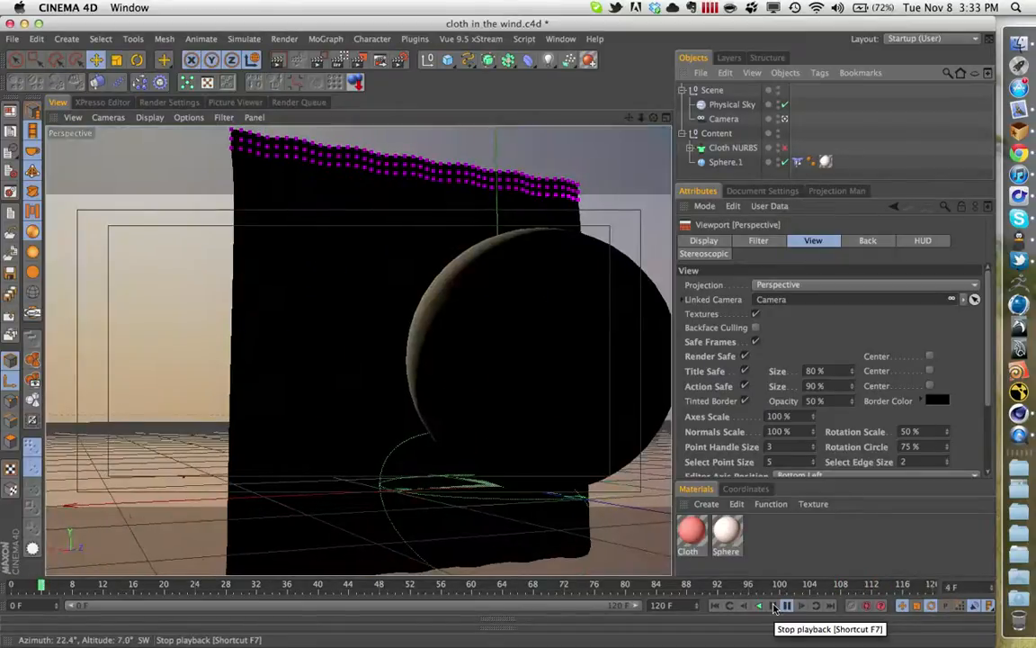
left_click(774, 609)
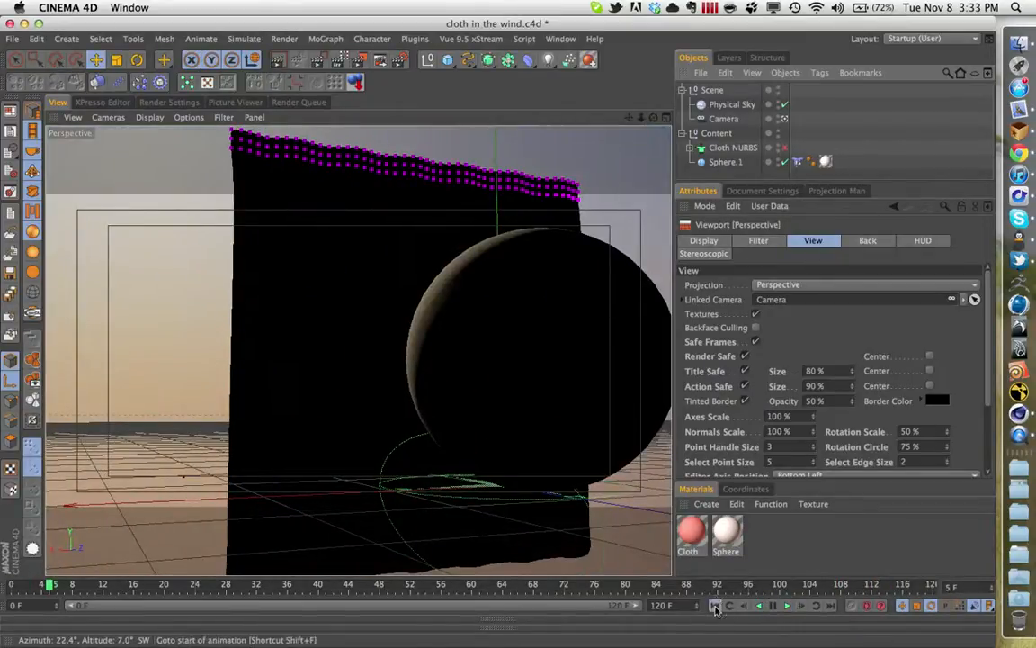
- Return the animation to frame 0 and render the active view
left_click(716, 609)
left_click(280, 61)
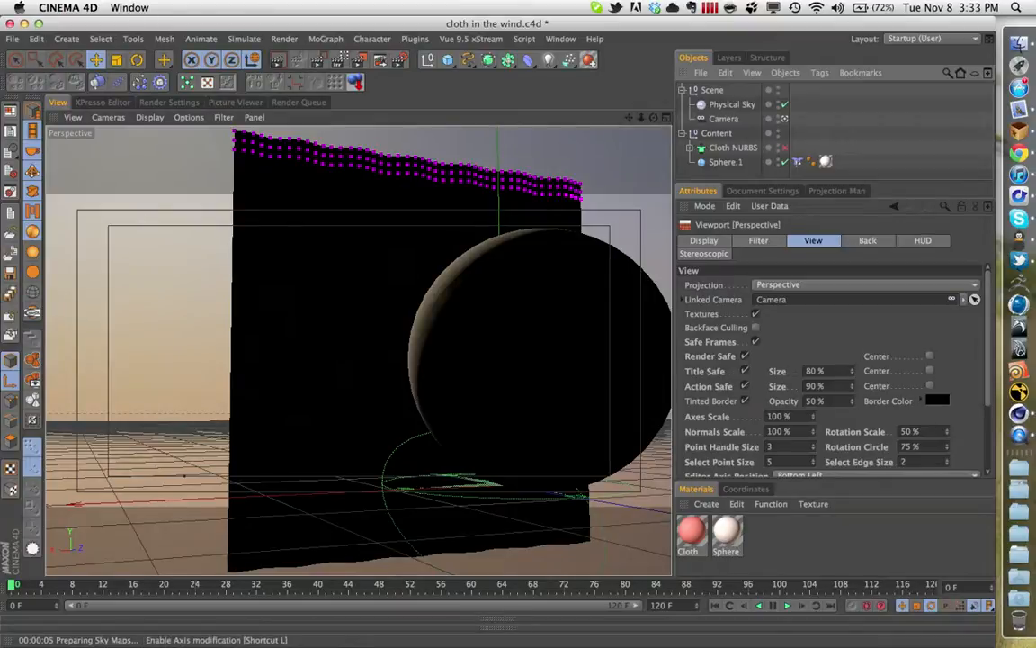
- Switch to Chrome and bring the Cloth in the Wind Vimeo page into full view over the render
key("super+Tab")
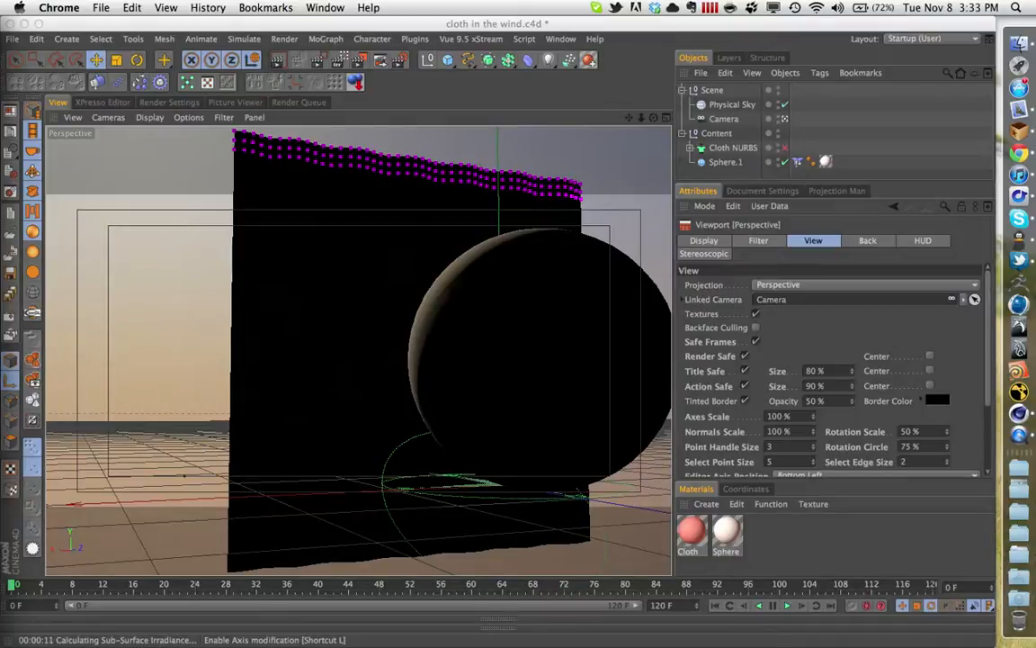
left_click_drag(354, 241, 512, 57)
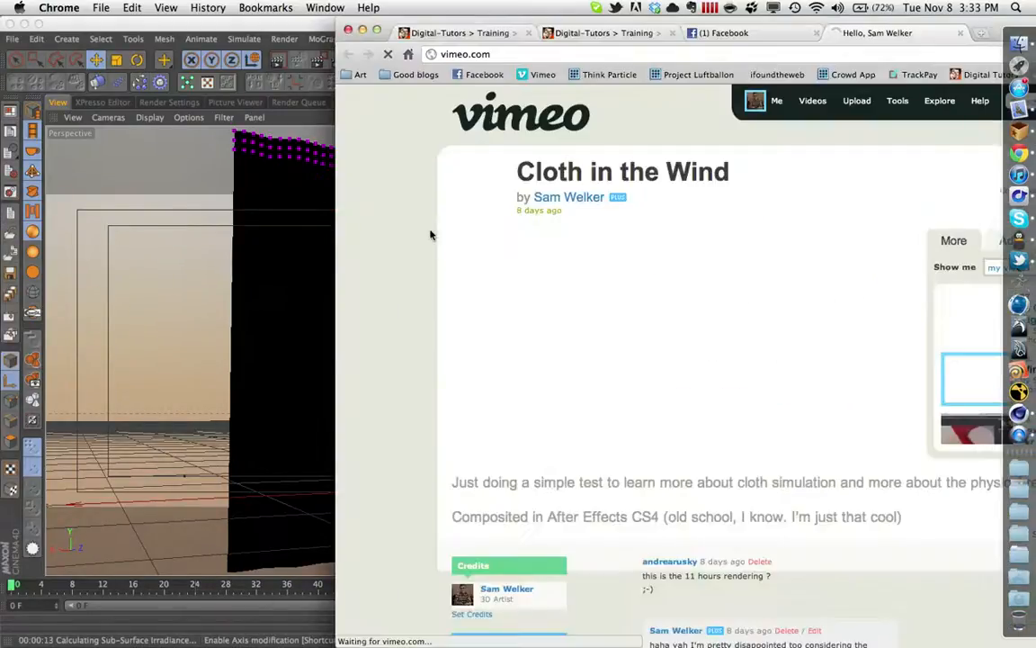
left_click(374, 32)
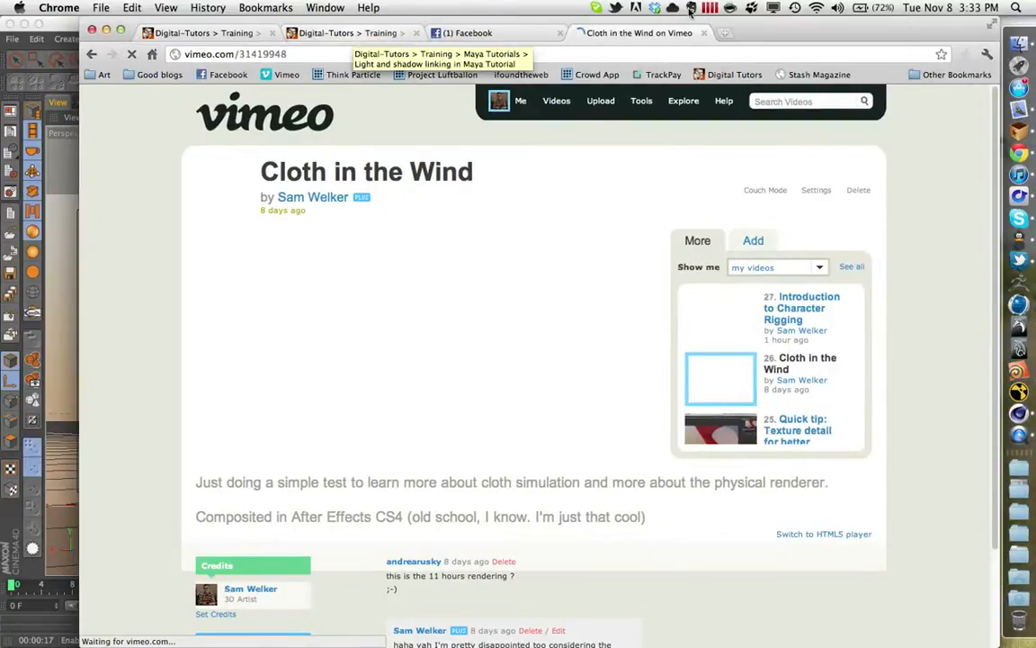
left_click_drag(596, 33, 853, 32)
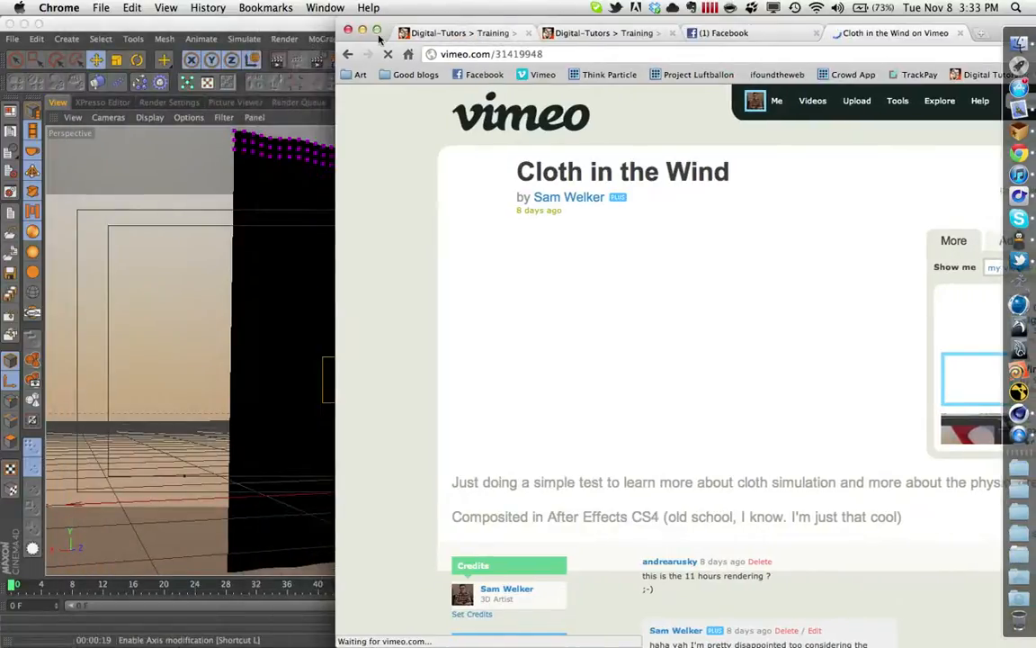
left_click(379, 35)
left_click(908, 35)
left_click(777, 6)
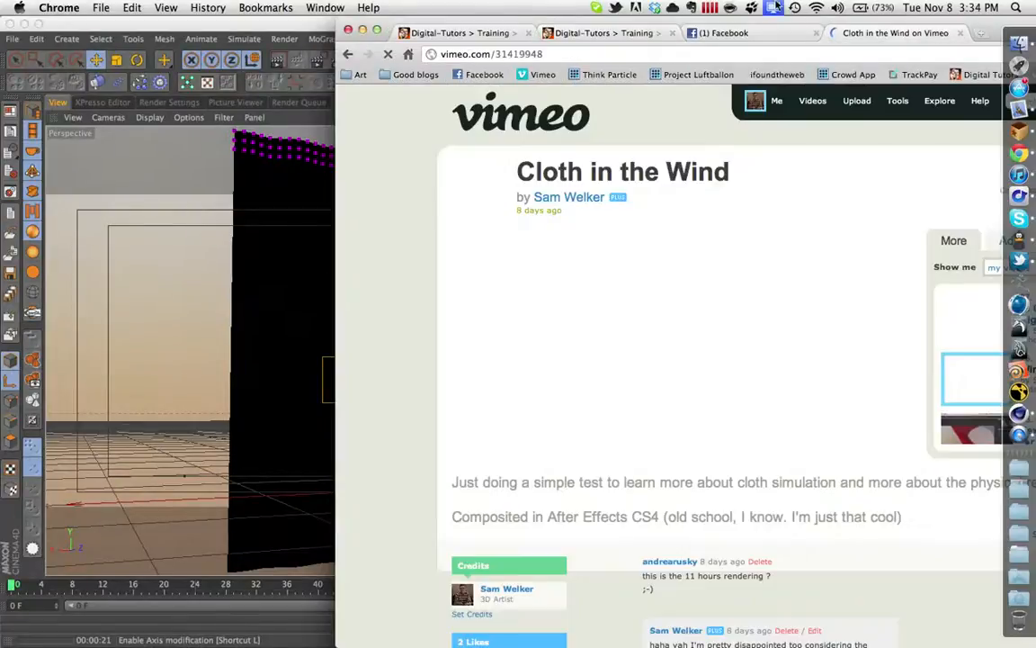
left_click_drag(991, 23, 712, 14)
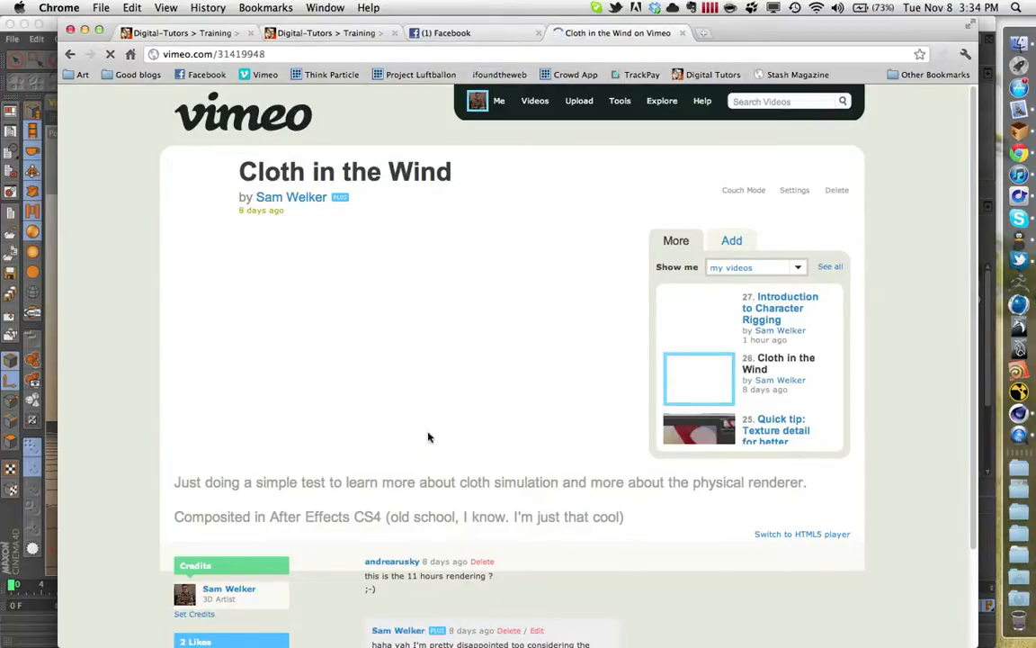
left_click_drag(814, 30, 31, 141)
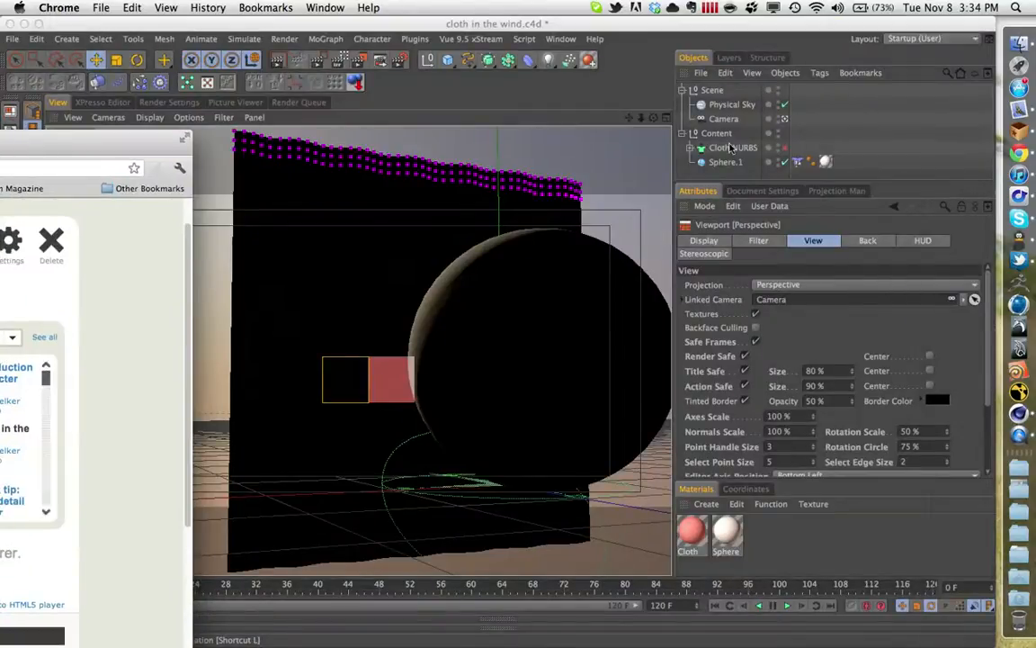
left_click_drag(143, 143, 892, 29)
- Play the Cloth in the Wind video, pausing at about 00:01 to compare the cloth with the viewport render before resuming
left_click(167, 394)
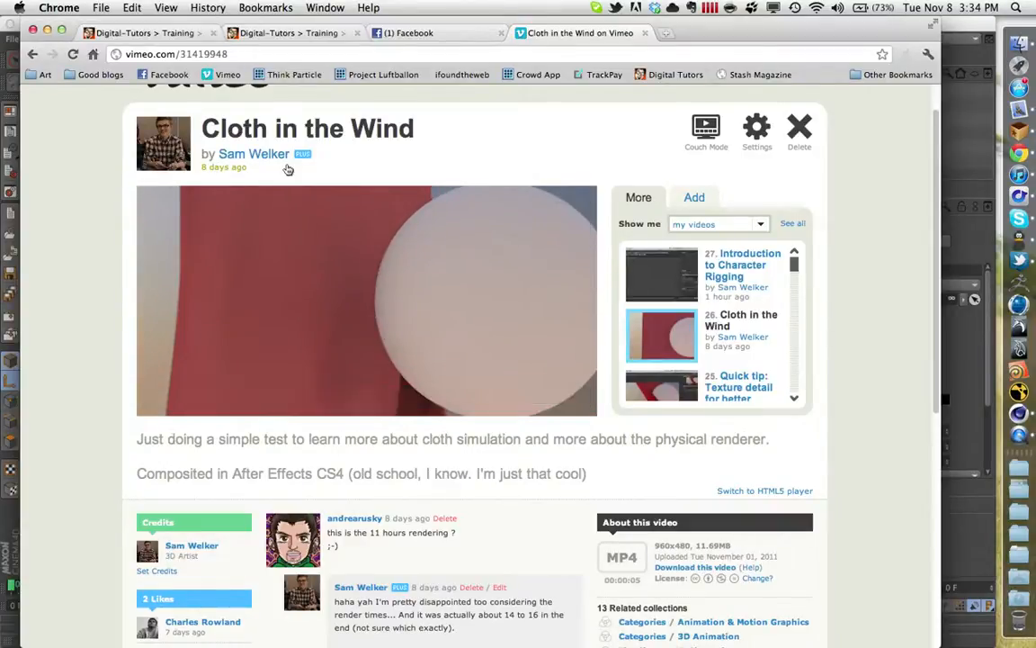
mouse_move(301, 395)
left_mouse_down()
mouse_move(363, 399)
mouse_move(289, 397)
left_mouse_up()
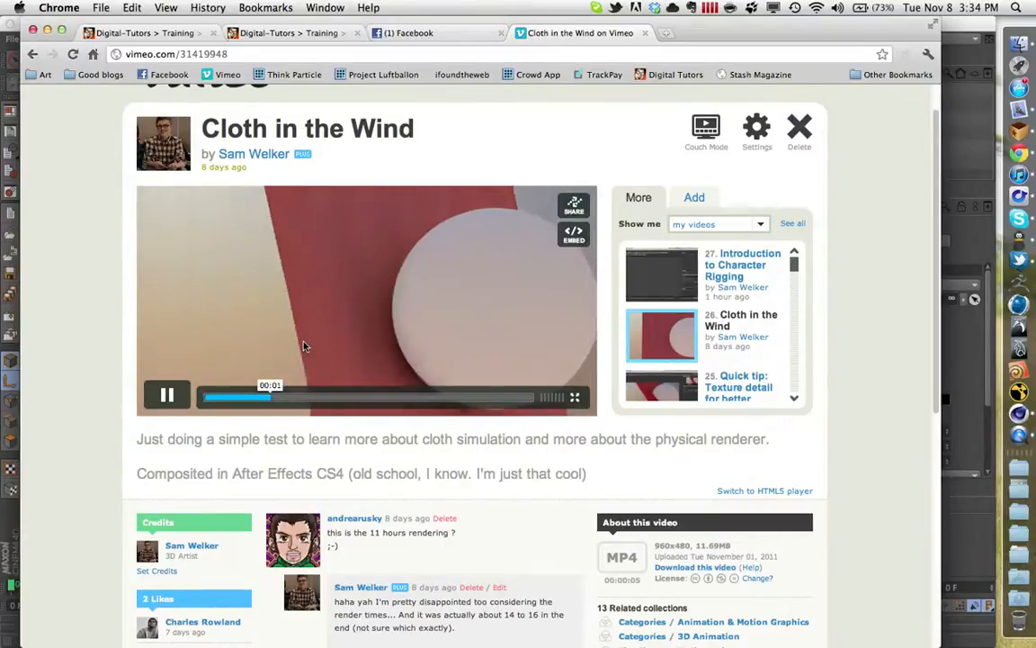
key("space")
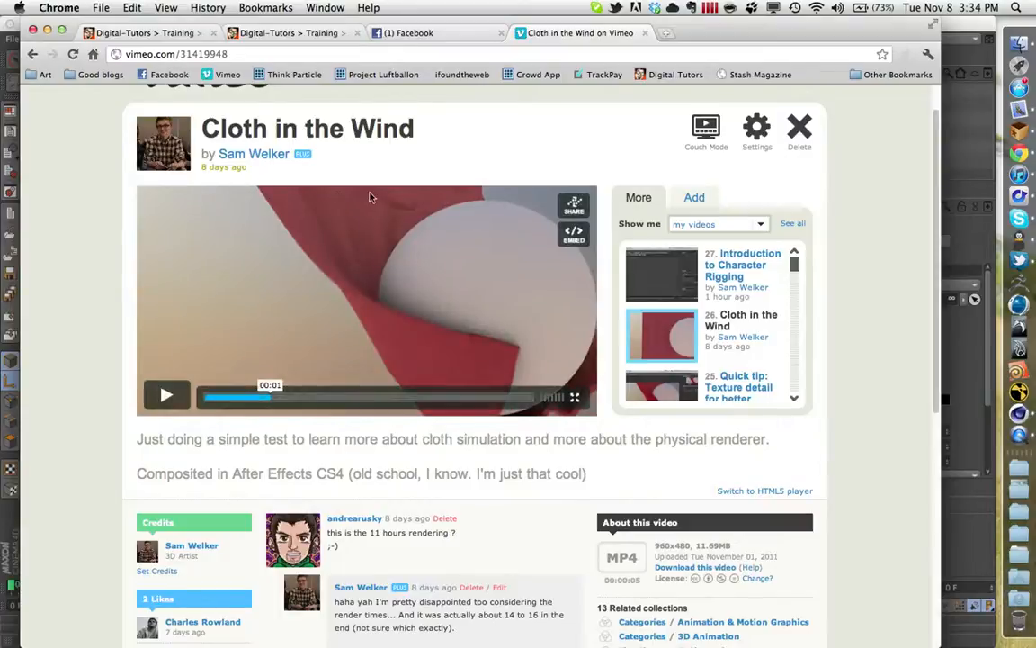
left_click_drag(414, 20, 36, 350)
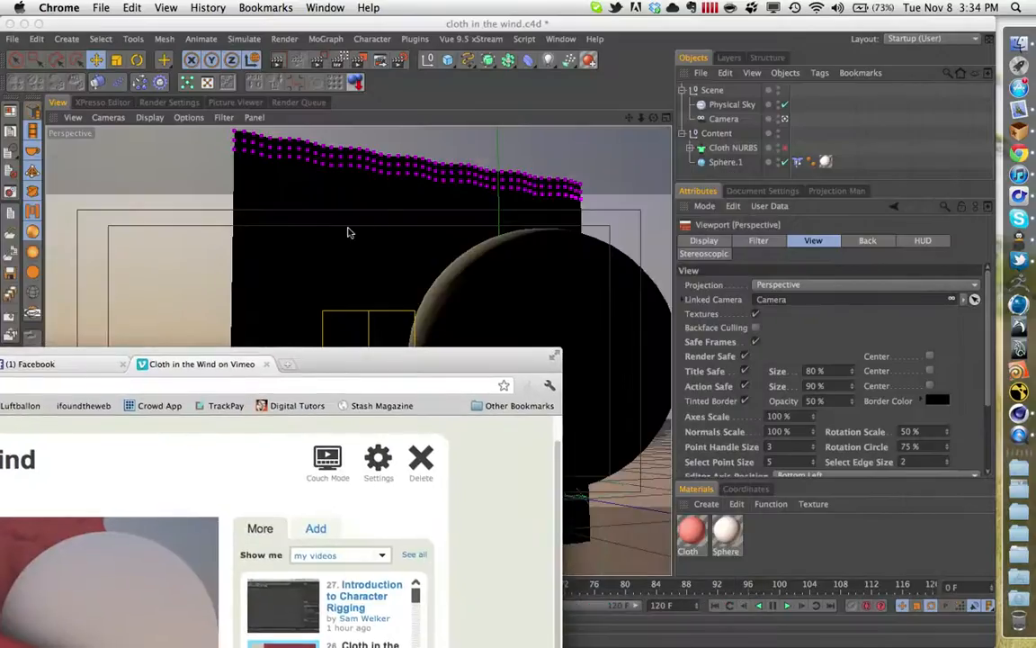
left_click_drag(339, 359, 717, 28)
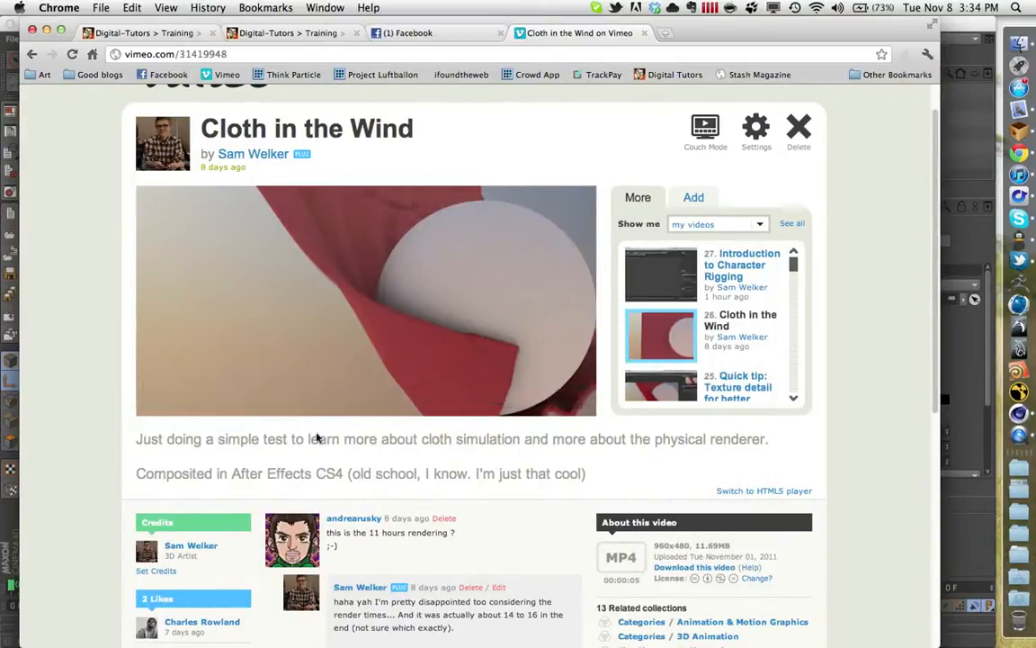
left_click(191, 355)
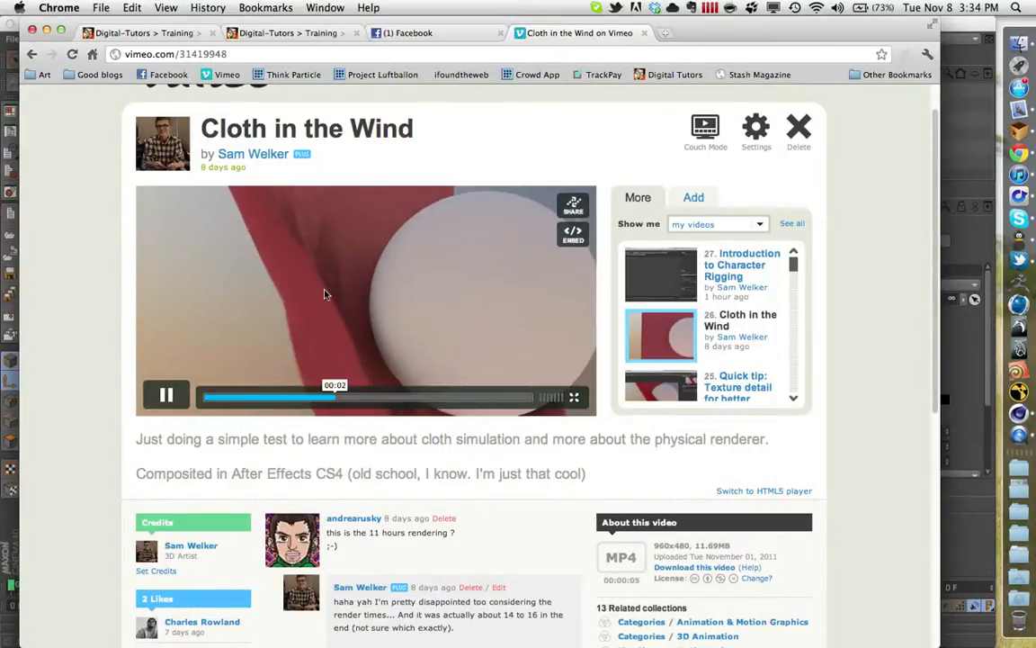
left_click(319, 343)
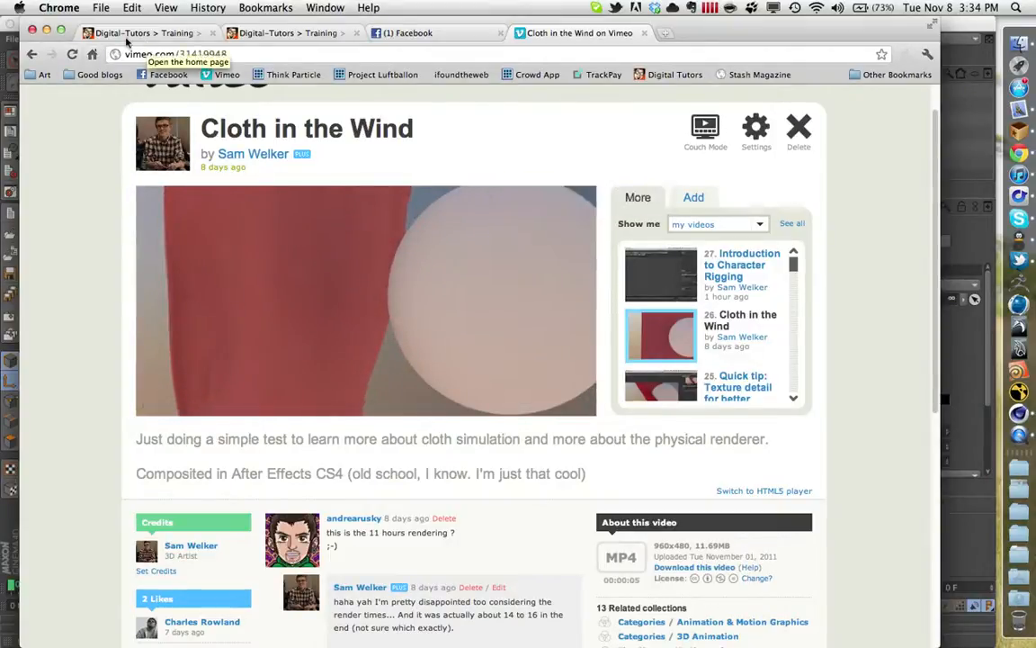
- Move the browser window aside to check the progress of the viewport render
left_click_drag(72, 22, 0, 65)
left_click_drag(585, 71, 0, 144)
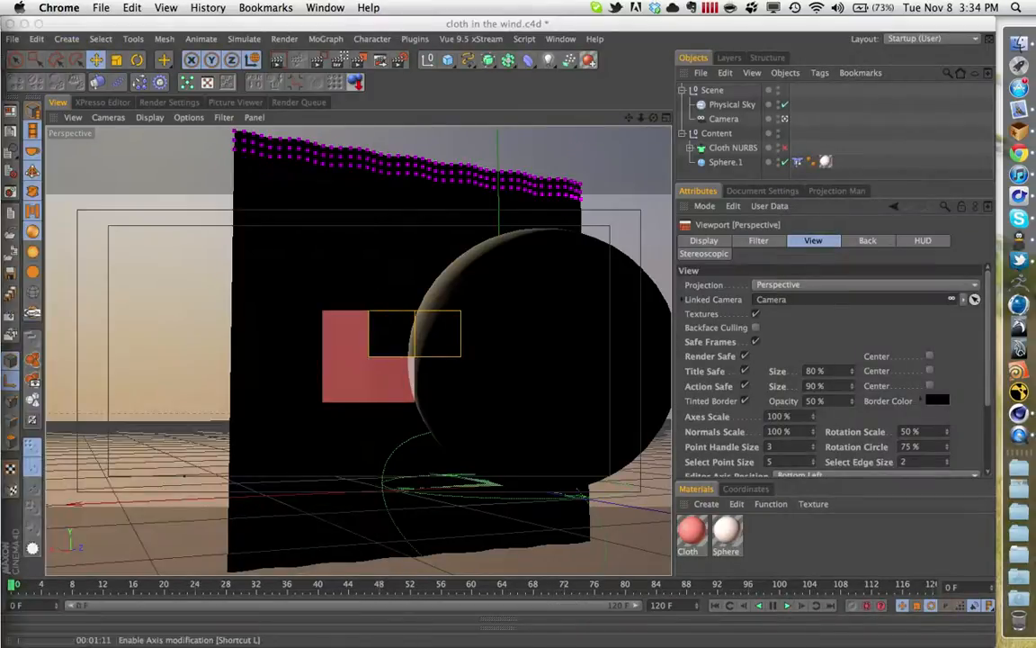
left_click_drag(295, 107, 467, 322)
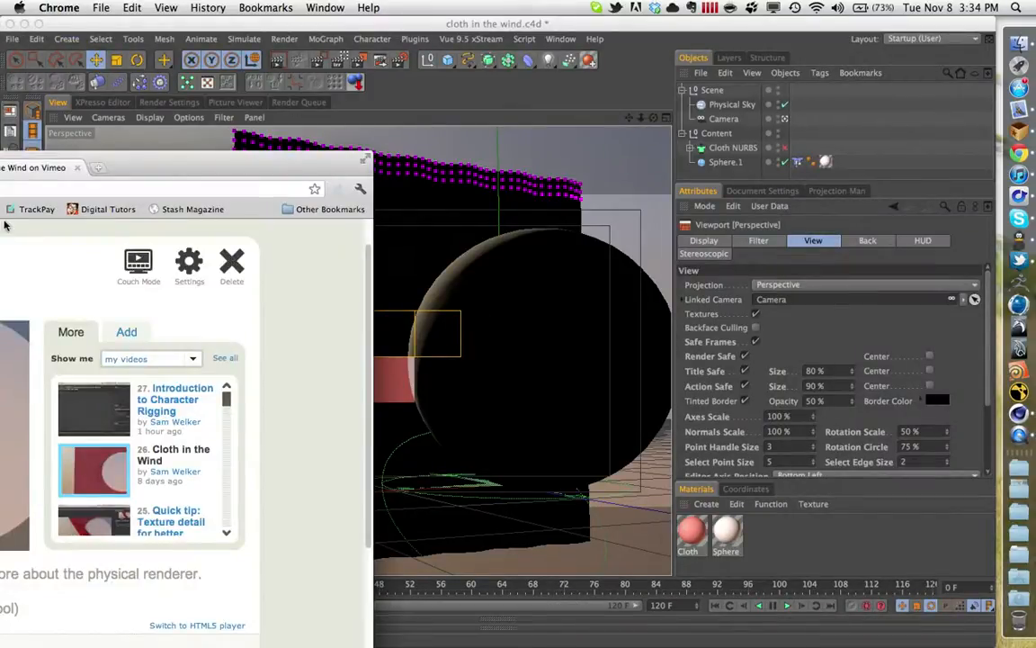
left_click_drag(205, 159, 0, 70)
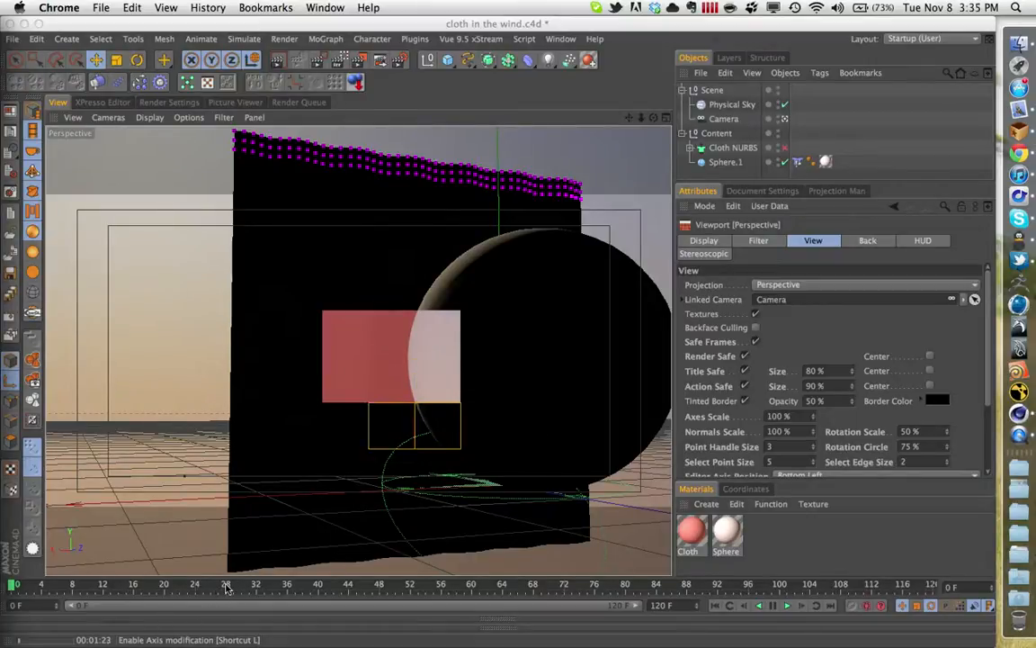
- Scrub the cloth animation forward to frame 36
left_click(226, 586)
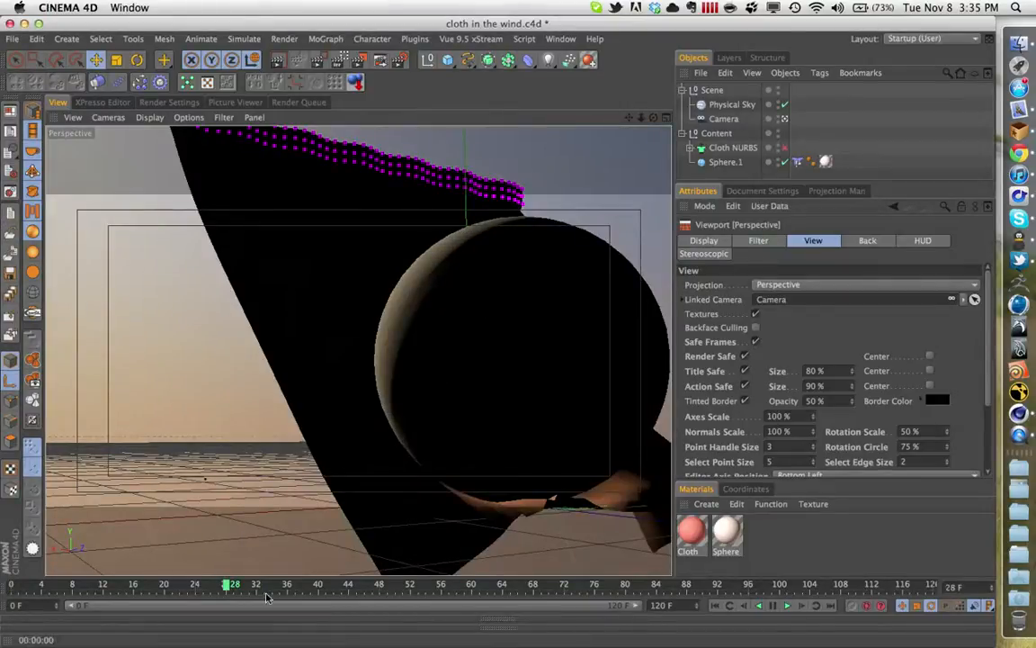
left_click_drag(227, 585, 291, 585)
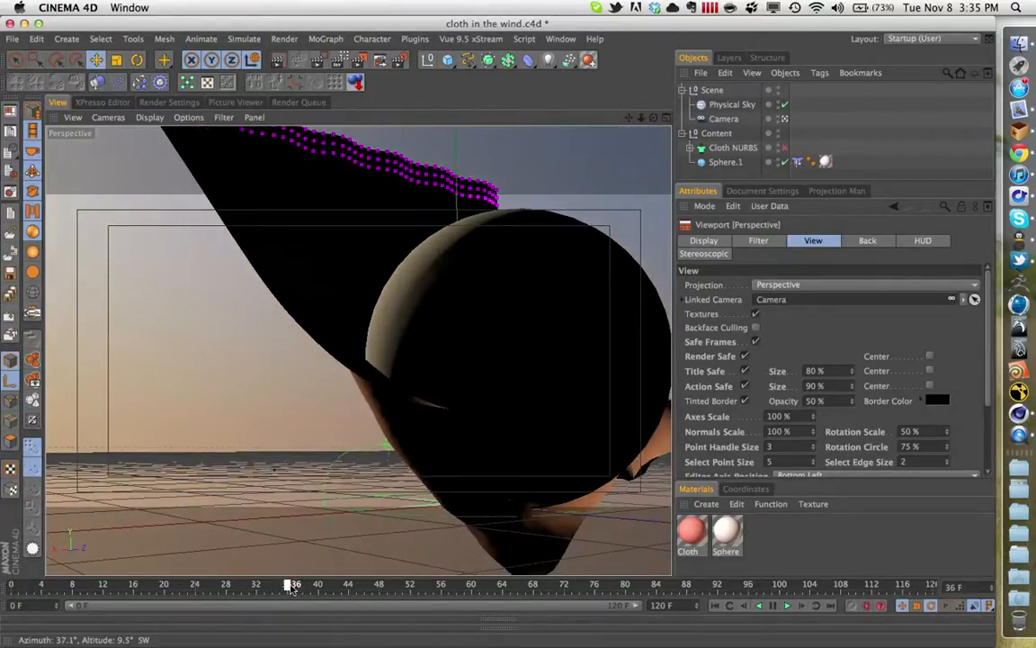
- Change the Cloth material's color to RGB 237, 86, 86
left_click(700, 538)
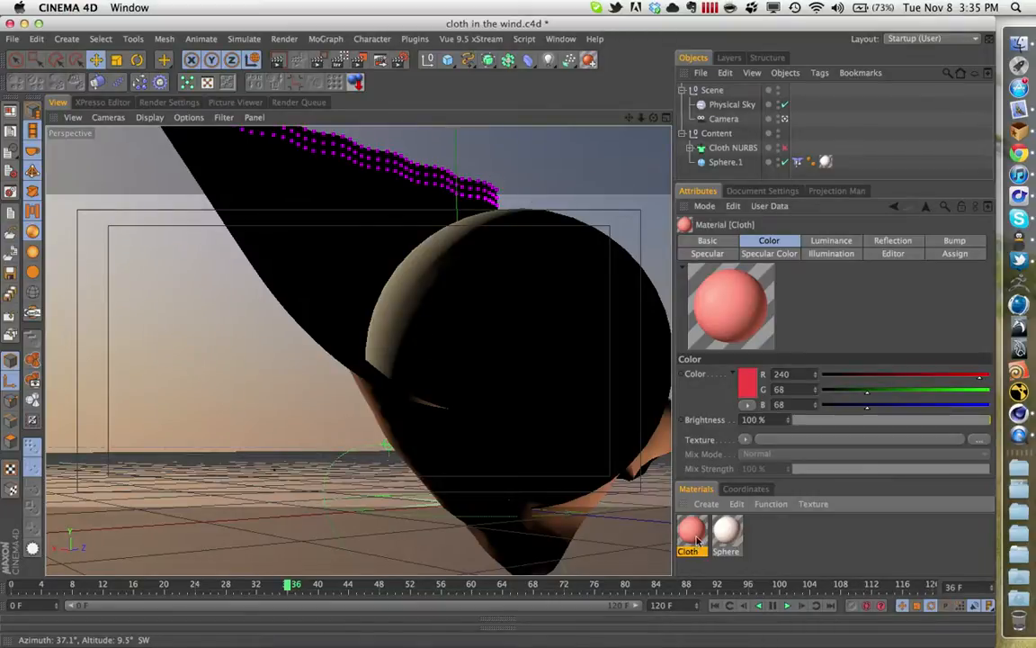
double_click(692, 532)
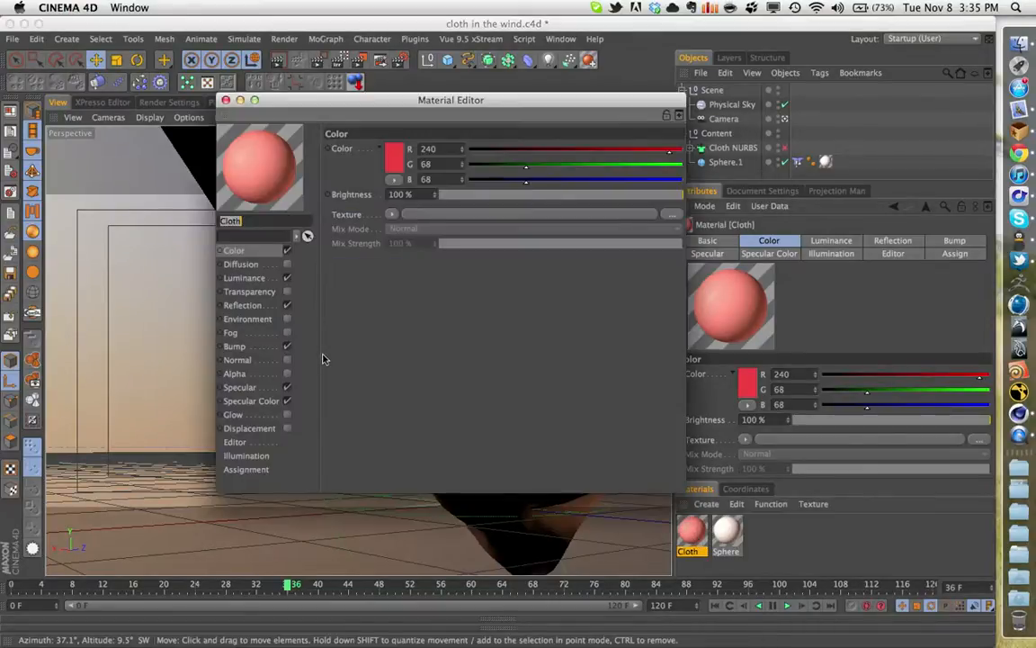
left_click(399, 153)
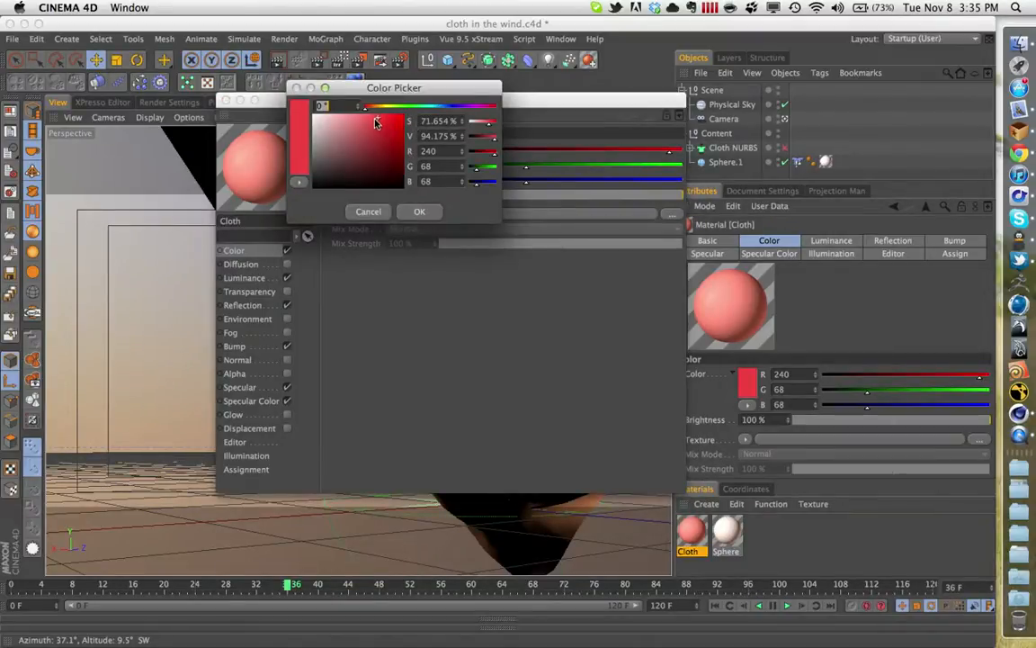
left_click_drag(376, 122, 371, 121)
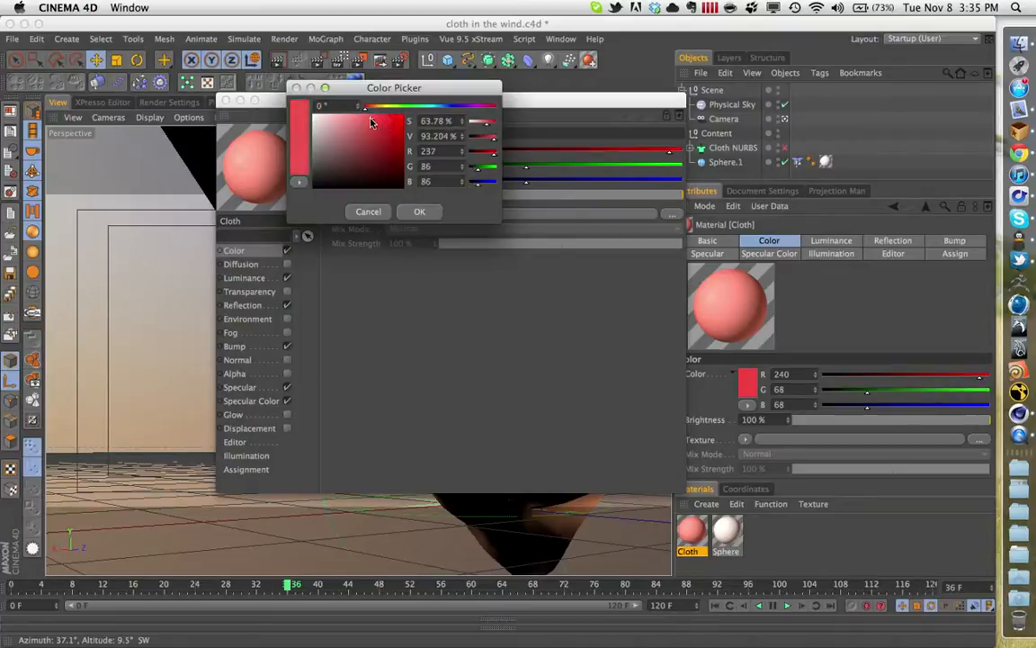
left_click(419, 211)
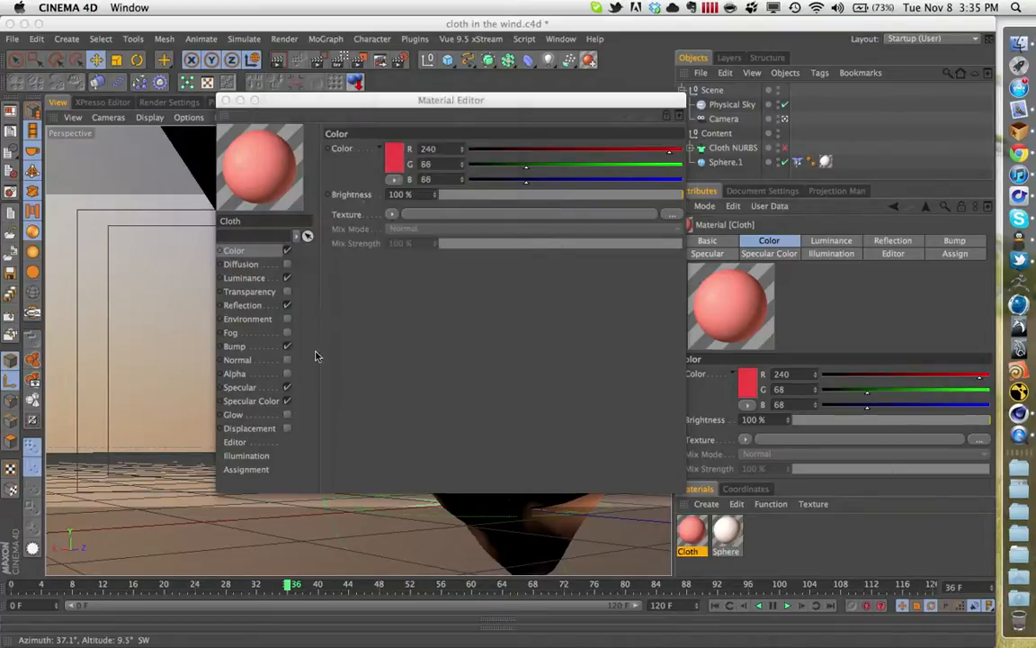
- Inspect the Cloth material's Subsurface Scattering luminance shader, its Reflection settings and its Noise bump shader
left_click(256, 278)
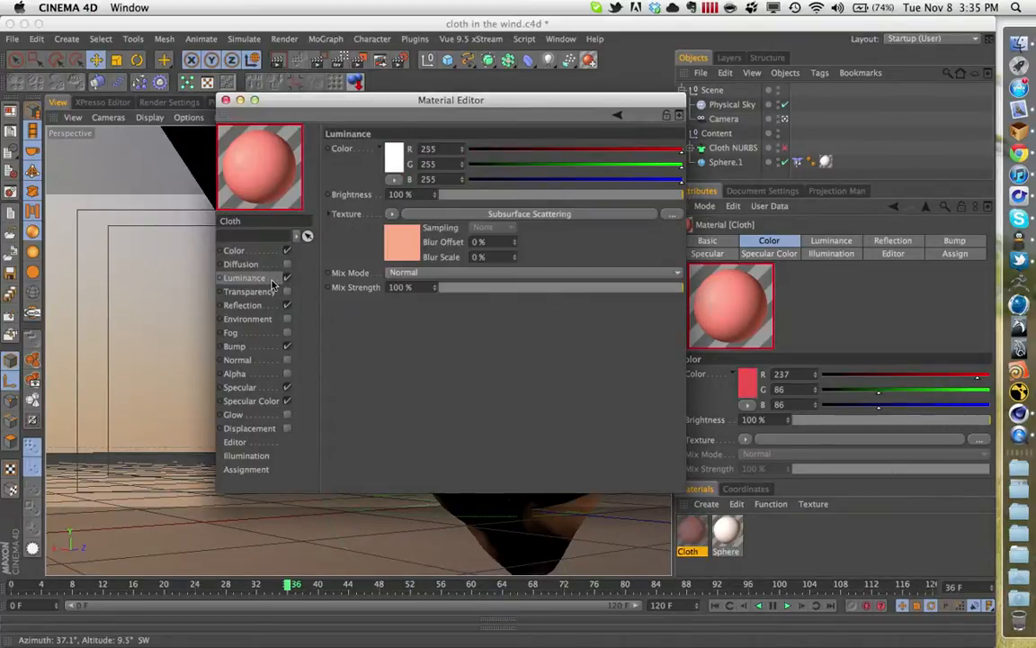
left_click(401, 219)
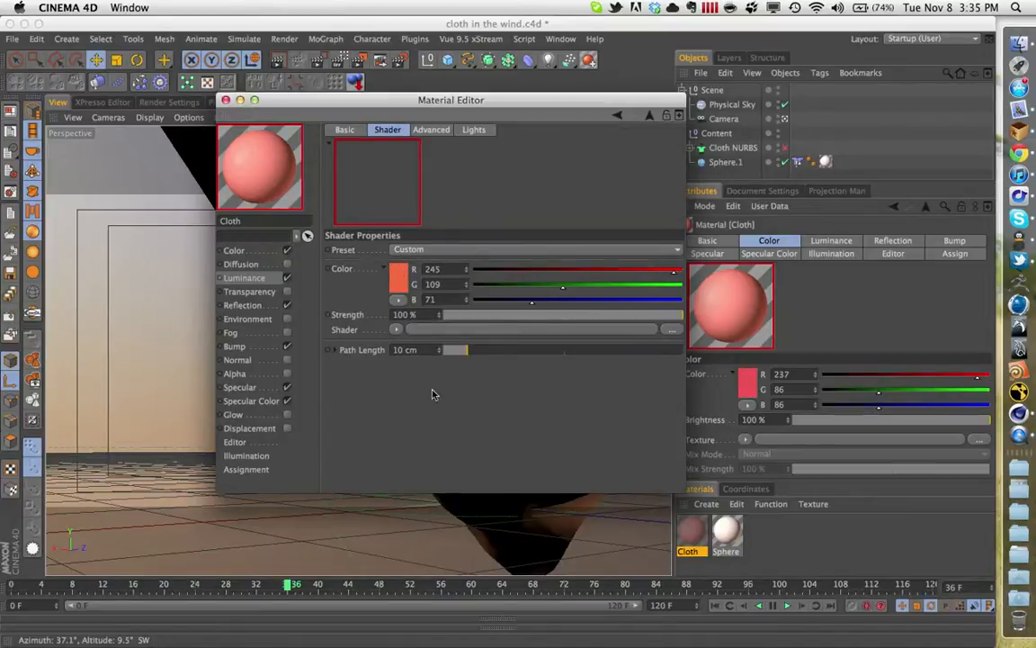
left_click(245, 305)
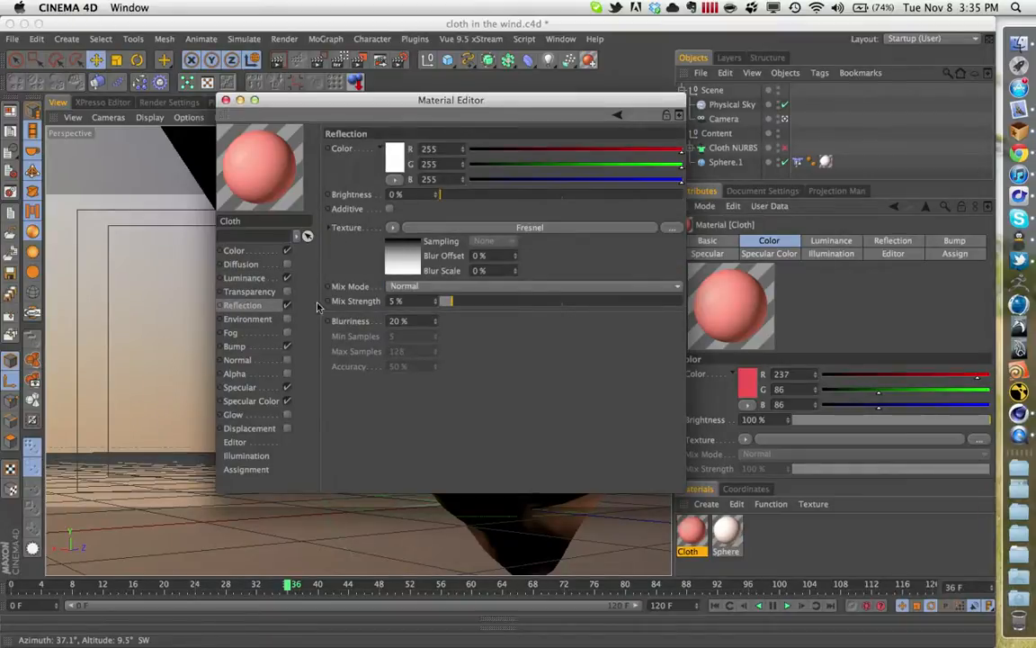
left_click(257, 347)
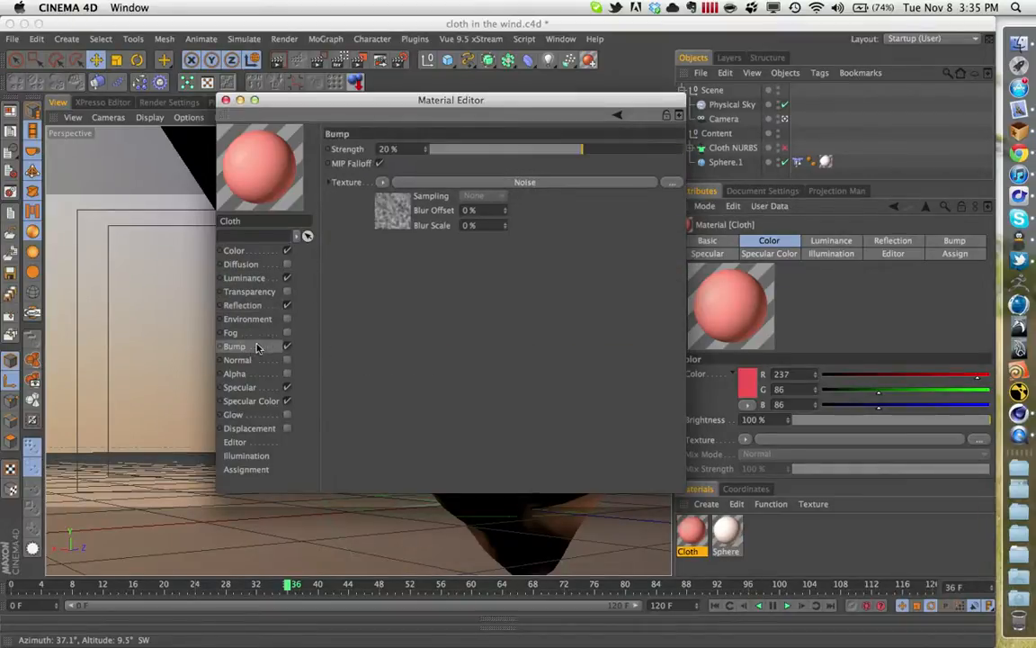
left_click(421, 182)
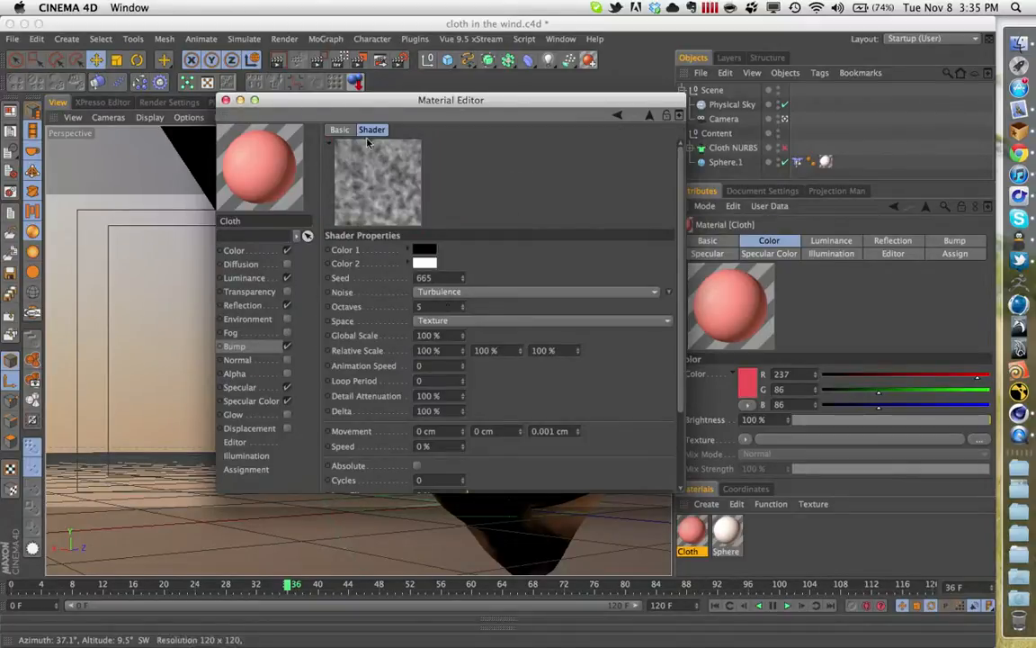
- Open the Cloth material's preview in a separate enlarged window and move it clear of the channel list
right_click(279, 163)
left_click(320, 124)
left_click_drag(349, 178, 668, 517)
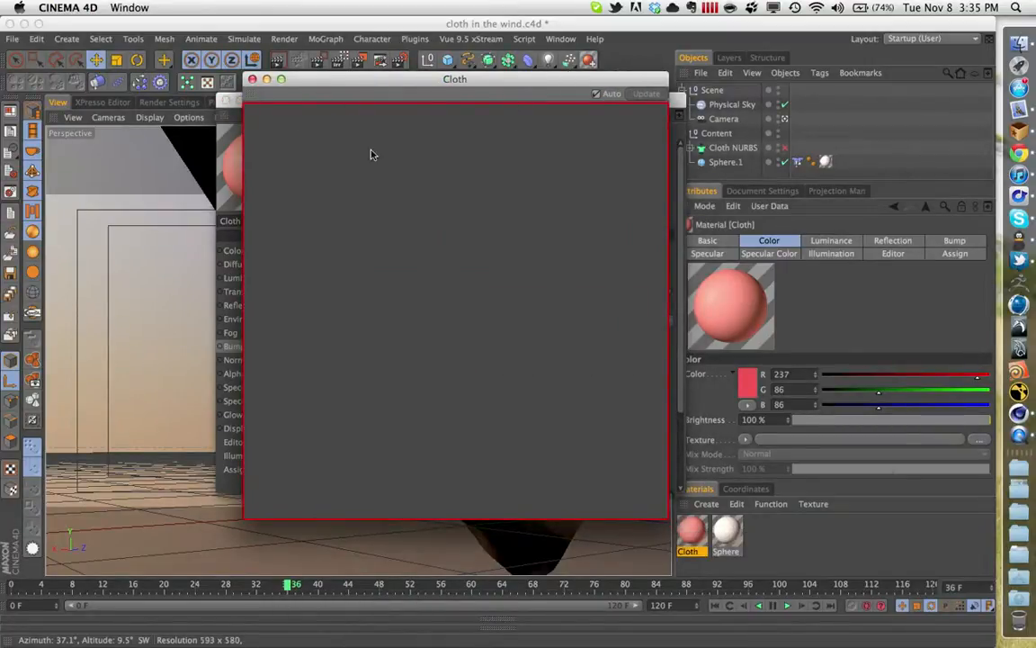
left_click_drag(315, 78, 553, 43)
- Turn off the Cloth material's Luminance and Reflection channels to isolate the bump in the enlarged preview
left_click(283, 279)
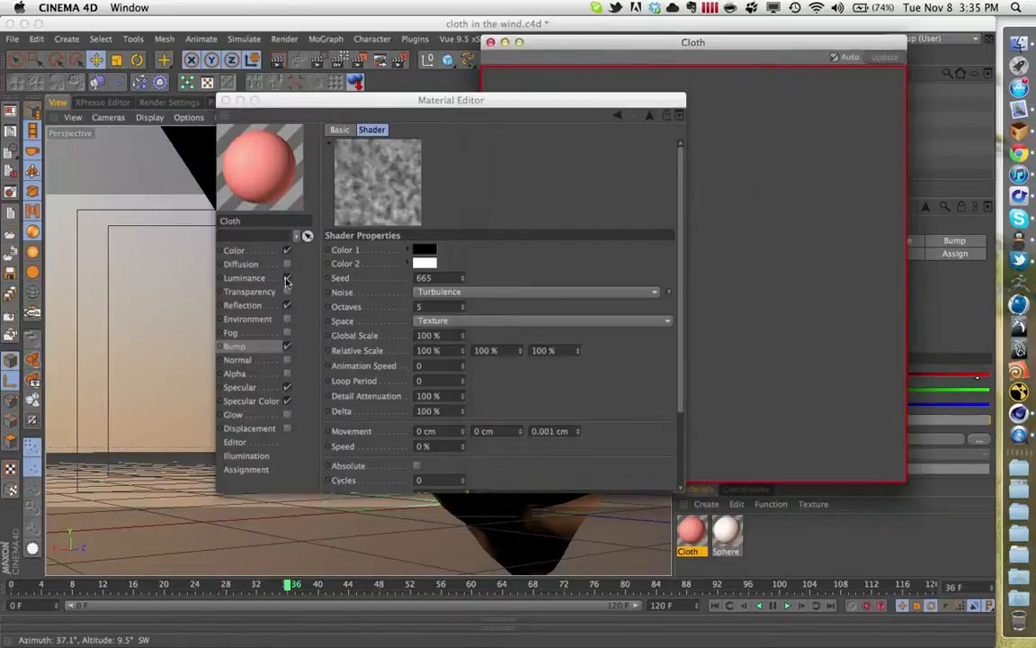
left_click(736, 146)
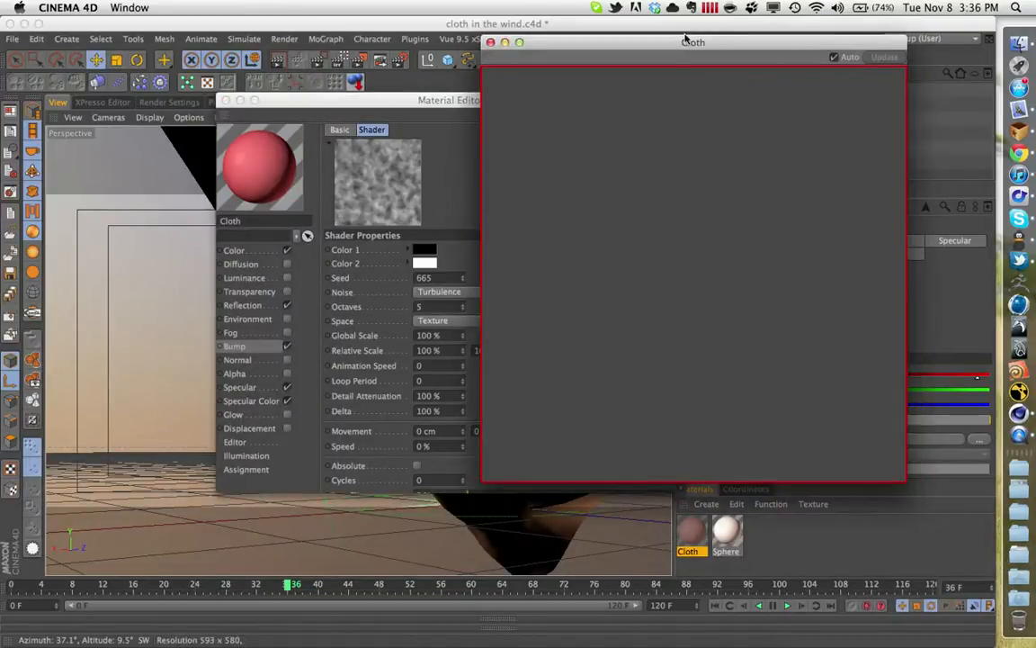
left_click_drag(666, 43, 531, 52)
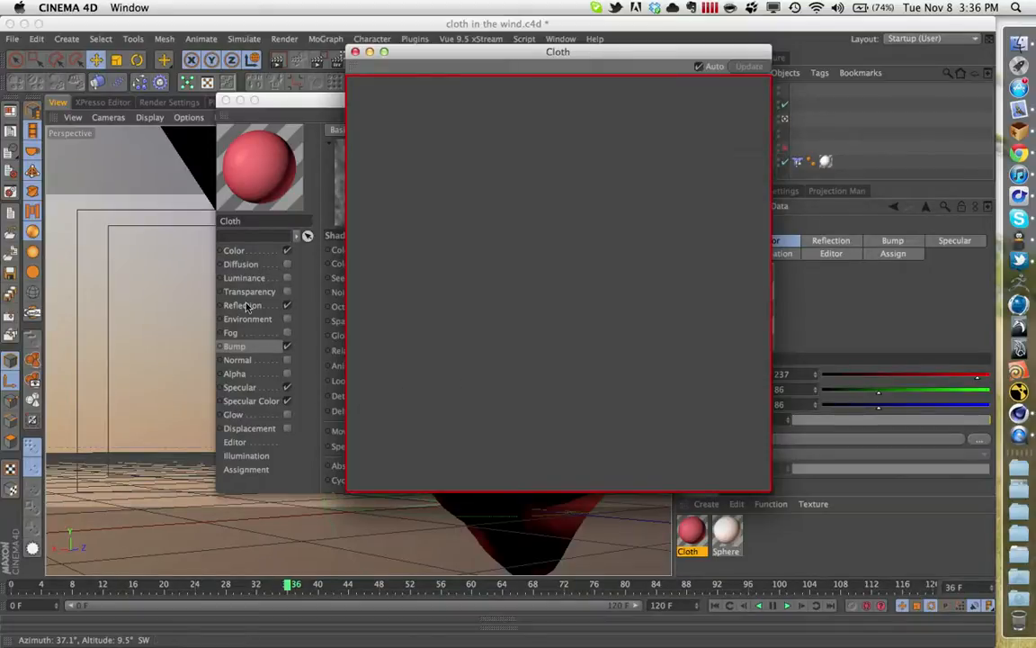
left_click(287, 304)
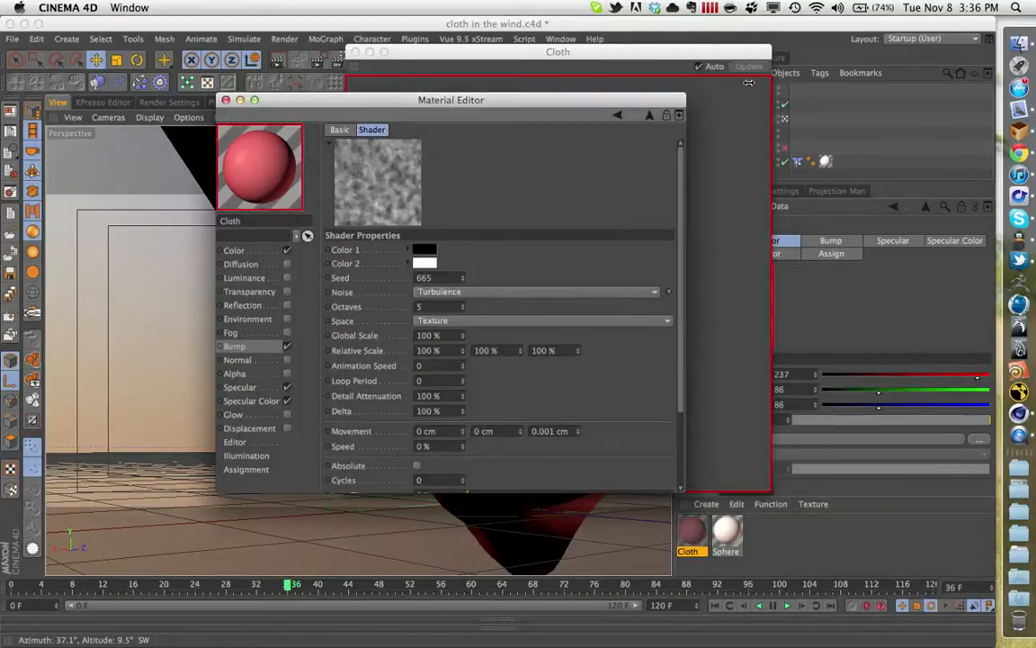
left_click(724, 146)
left_click(700, 68)
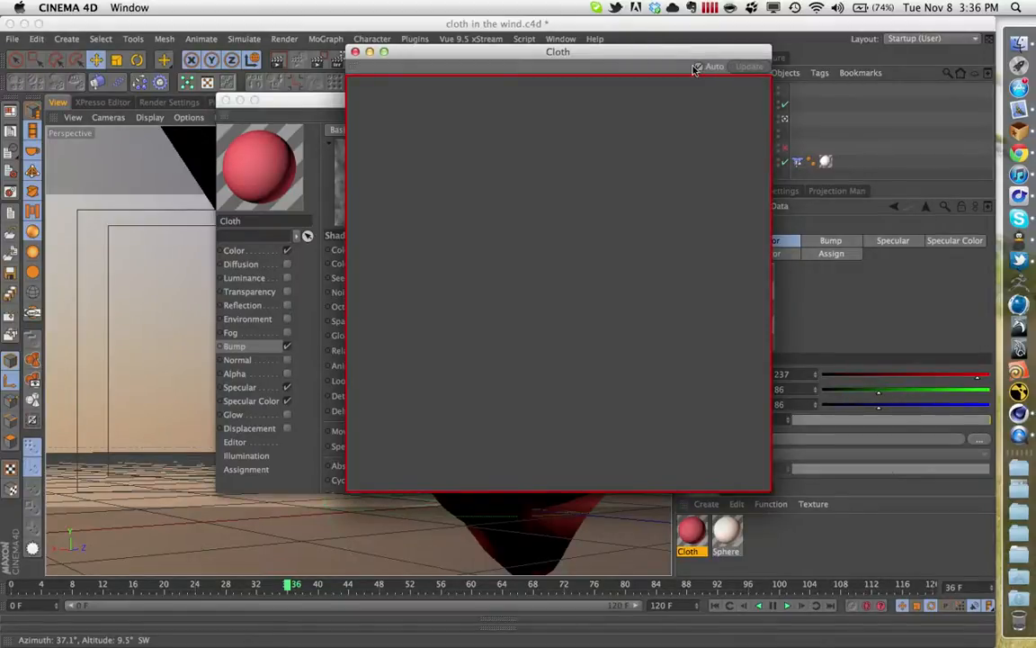
- Examine the bump on the enlarged Cloth preview and close the preview window
left_click_drag(671, 52, 736, 55)
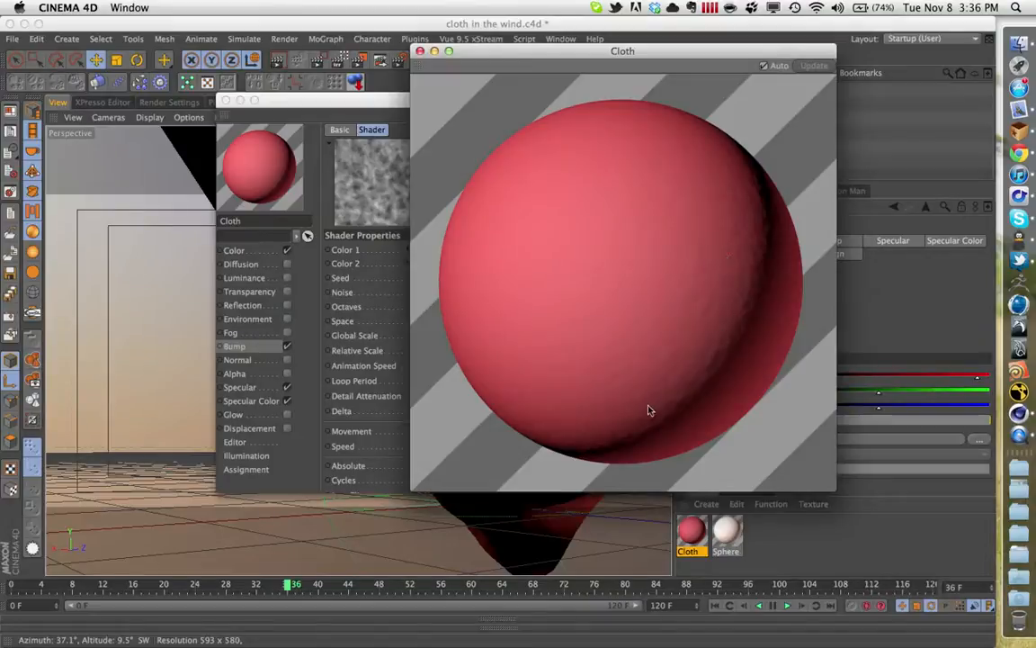
left_click_drag(599, 53, 547, 85)
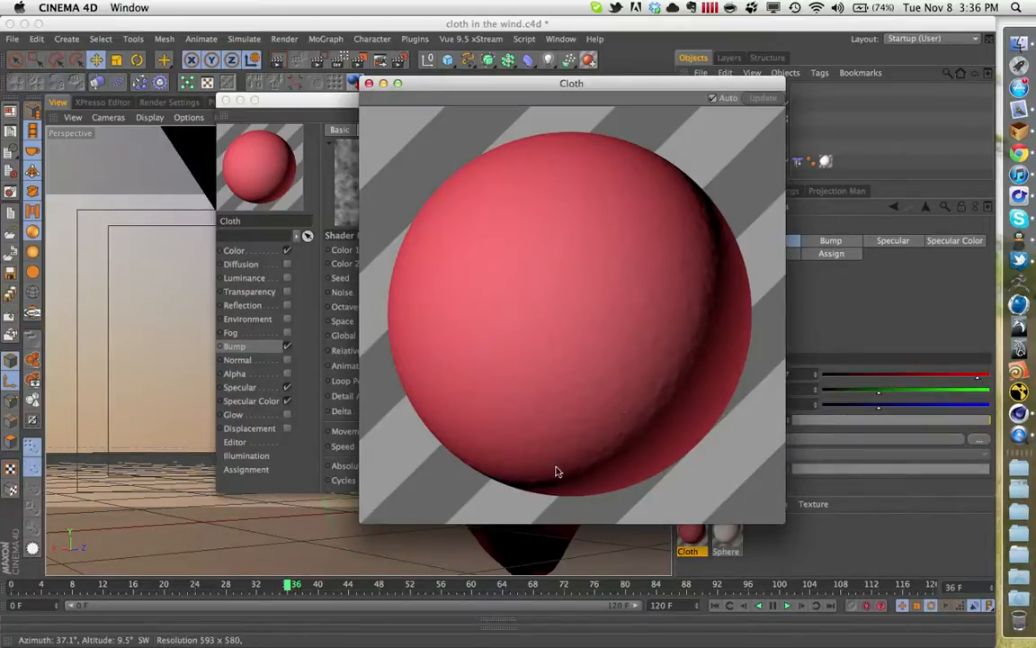
left_click(369, 84)
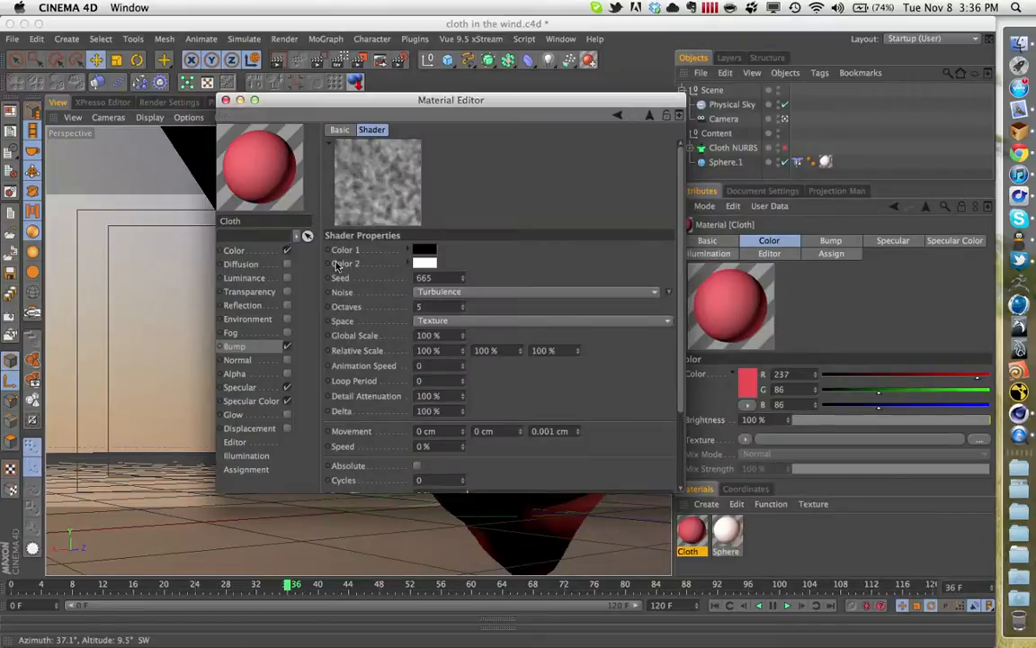
- Turn the Cloth material's Luminance and Reflection channels back on, leaving Transparency off
left_click(287, 291)
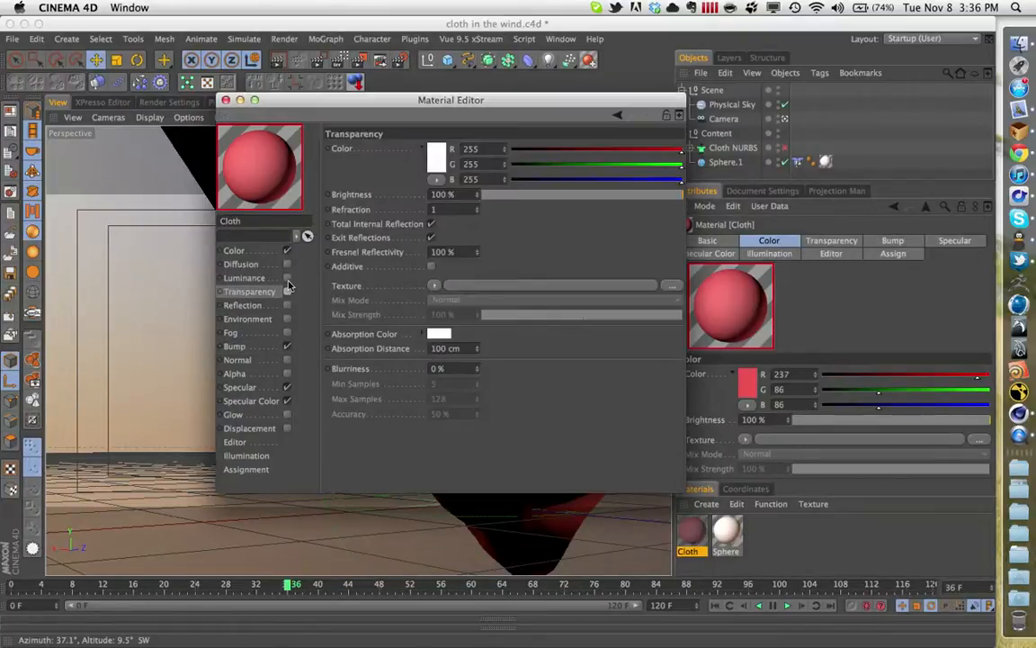
left_click(287, 278)
left_click(287, 304)
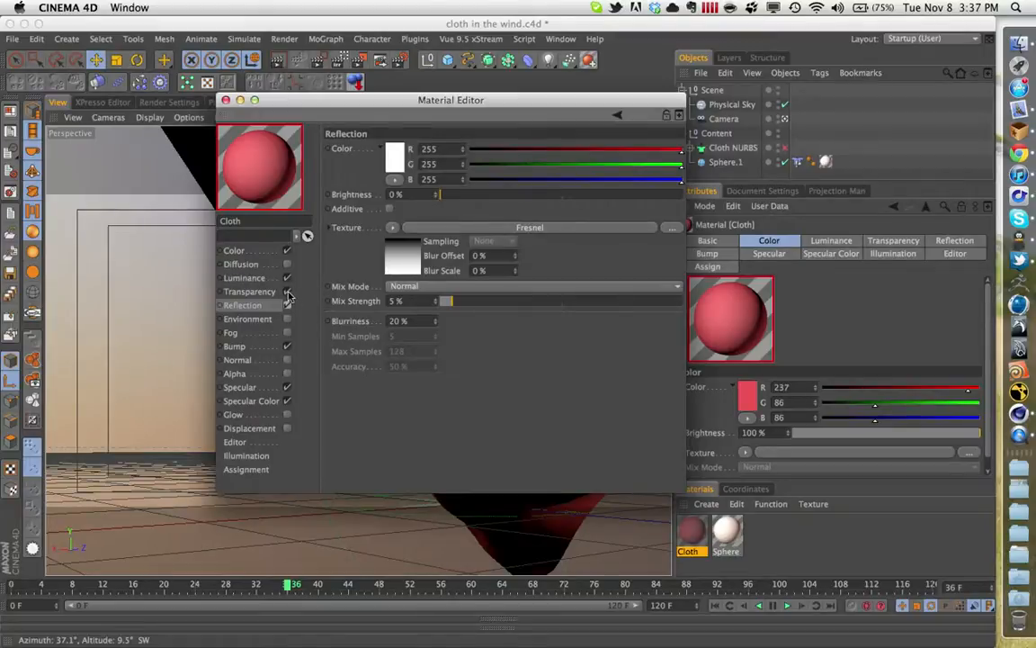
left_click(287, 291)
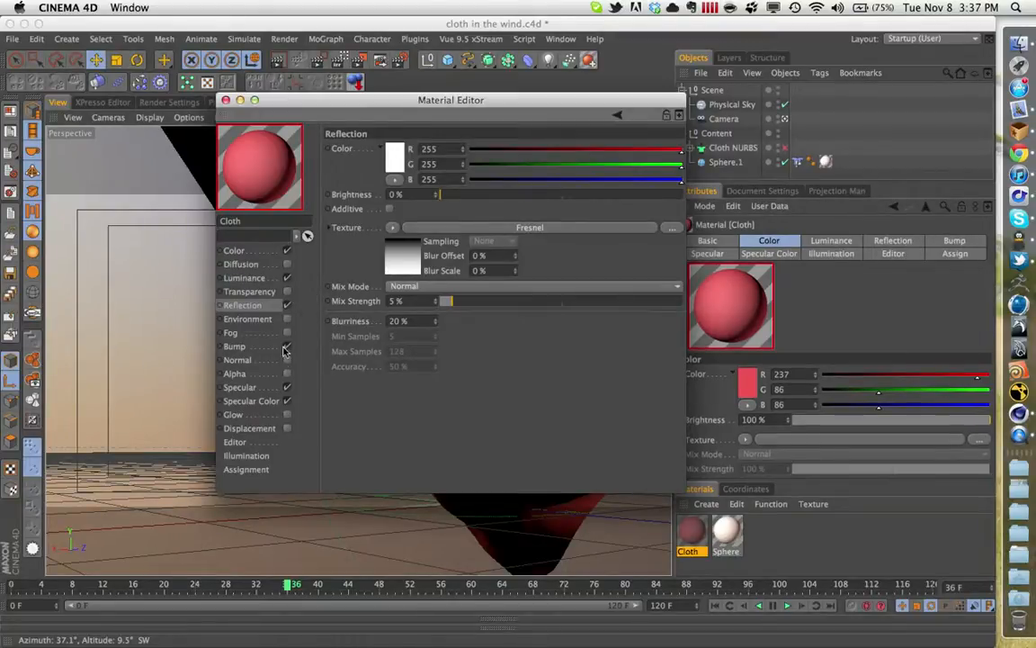
- Review the Cloth material's Specular and Specular Color settings, toggling Specular off and on to compare, and close the material
left_click(272, 385)
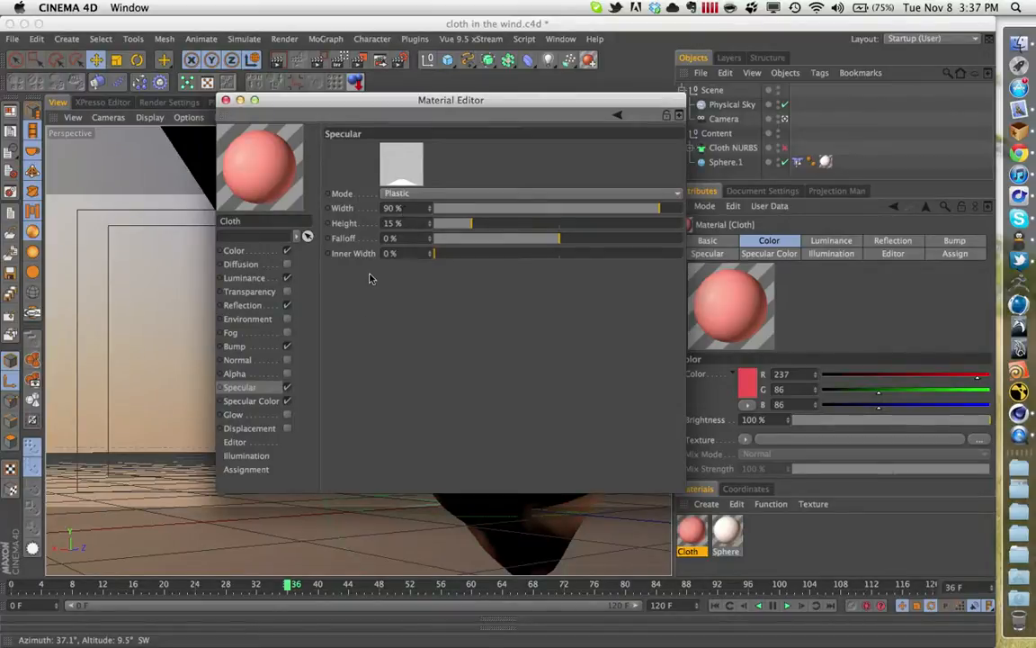
left_click(254, 400)
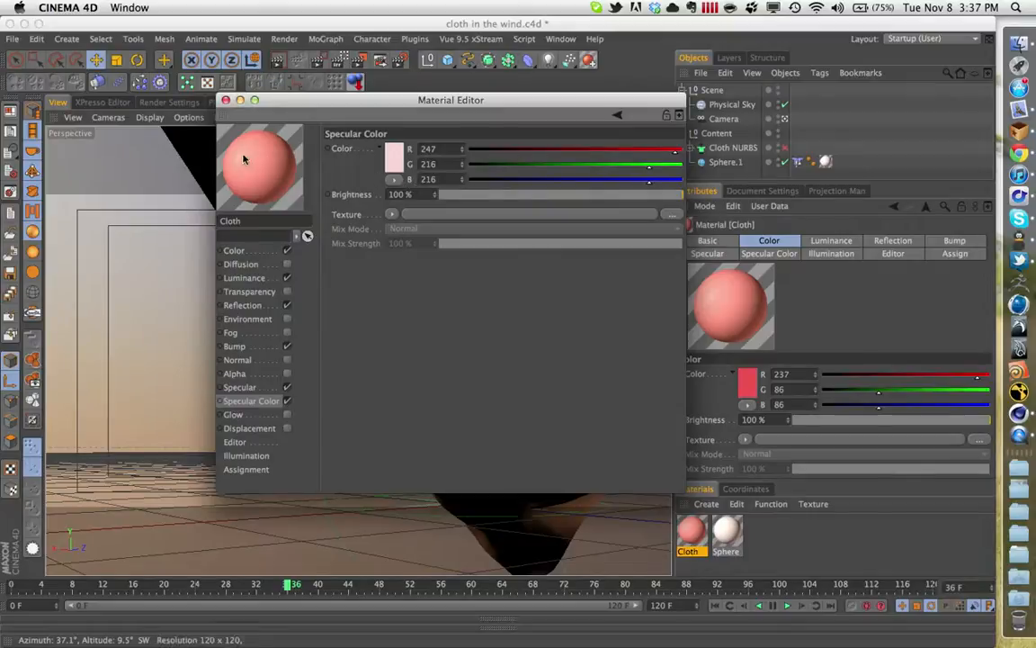
left_click(286, 388)
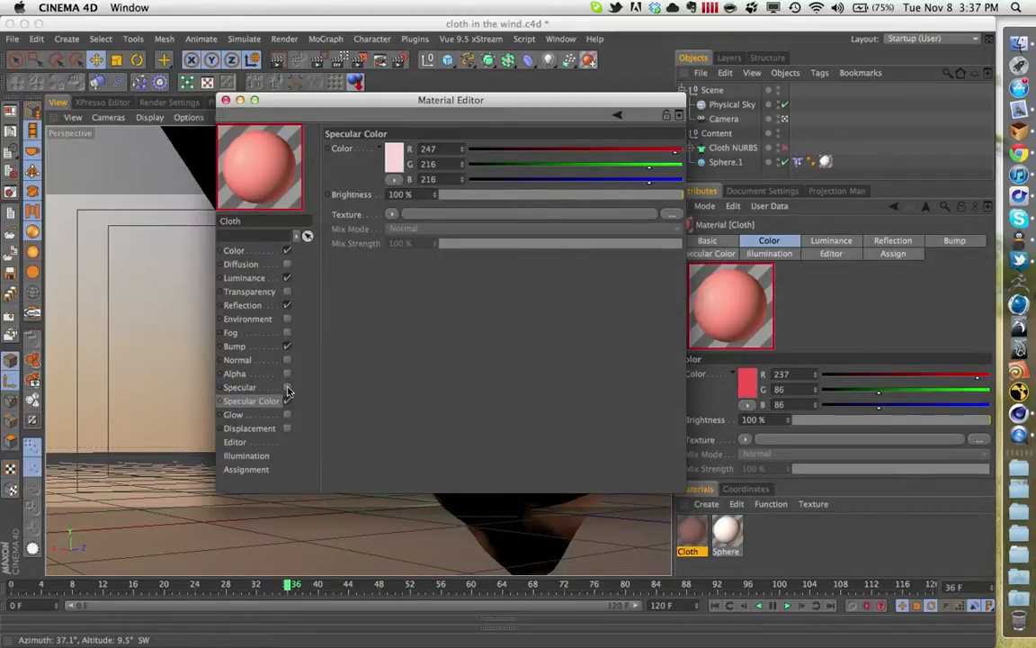
left_click(286, 388)
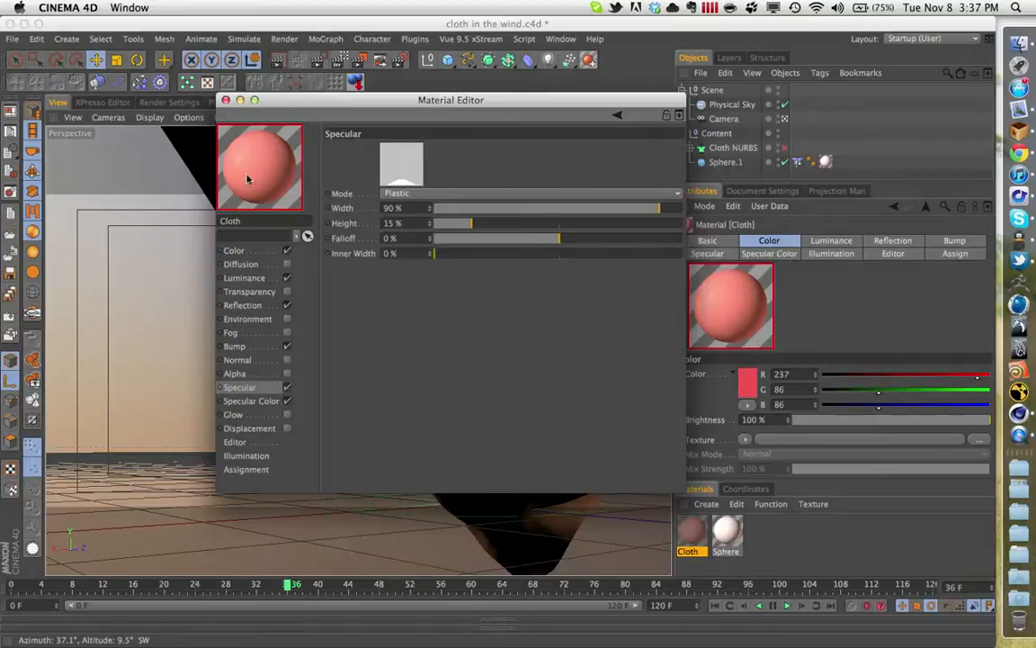
left_click(269, 401)
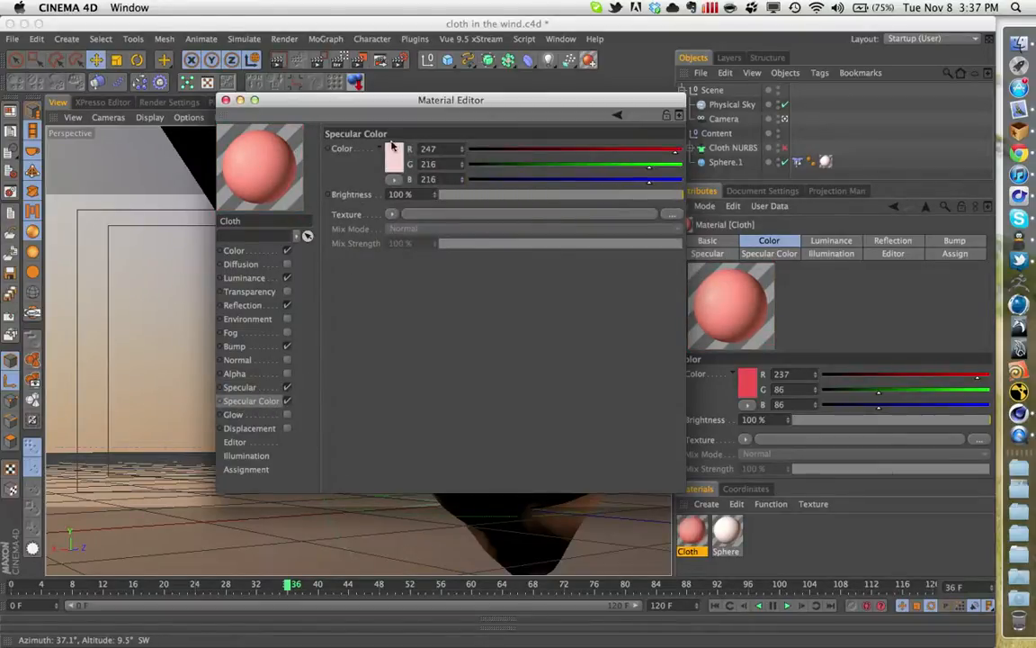
left_click(226, 100)
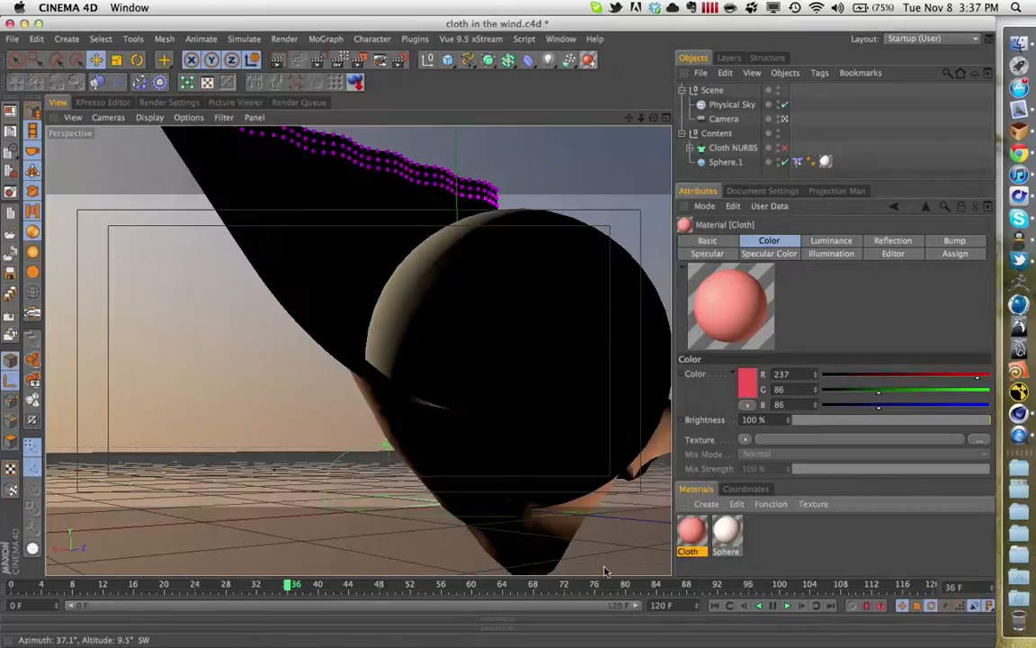
- Open the Sphere material and inspect its color and the Subsurface Scattering shader in its Luminance channel
double_click(730, 540)
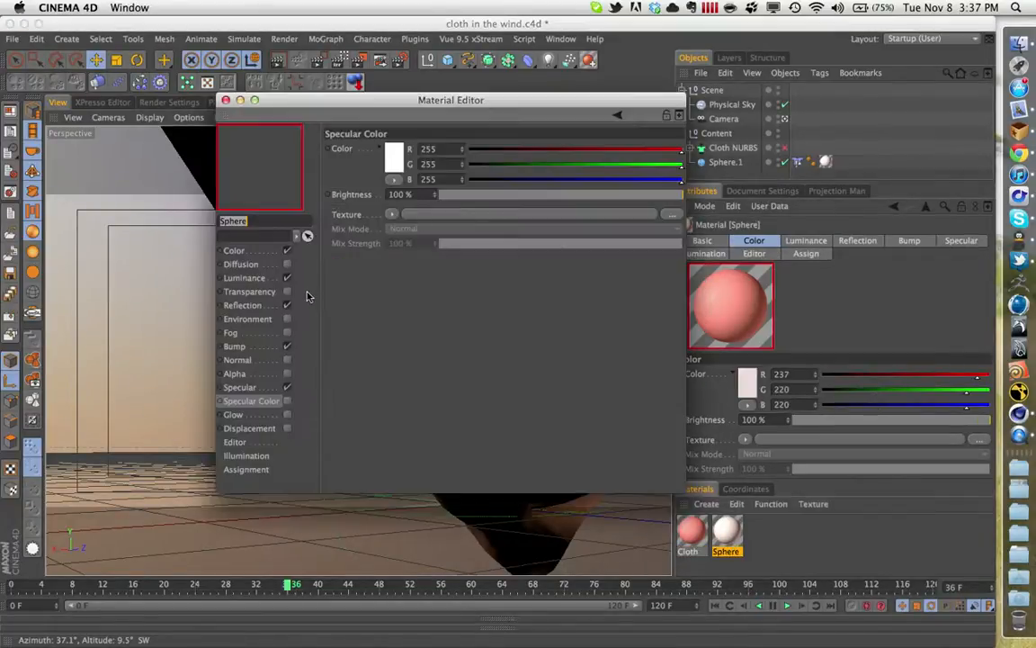
left_click(267, 255)
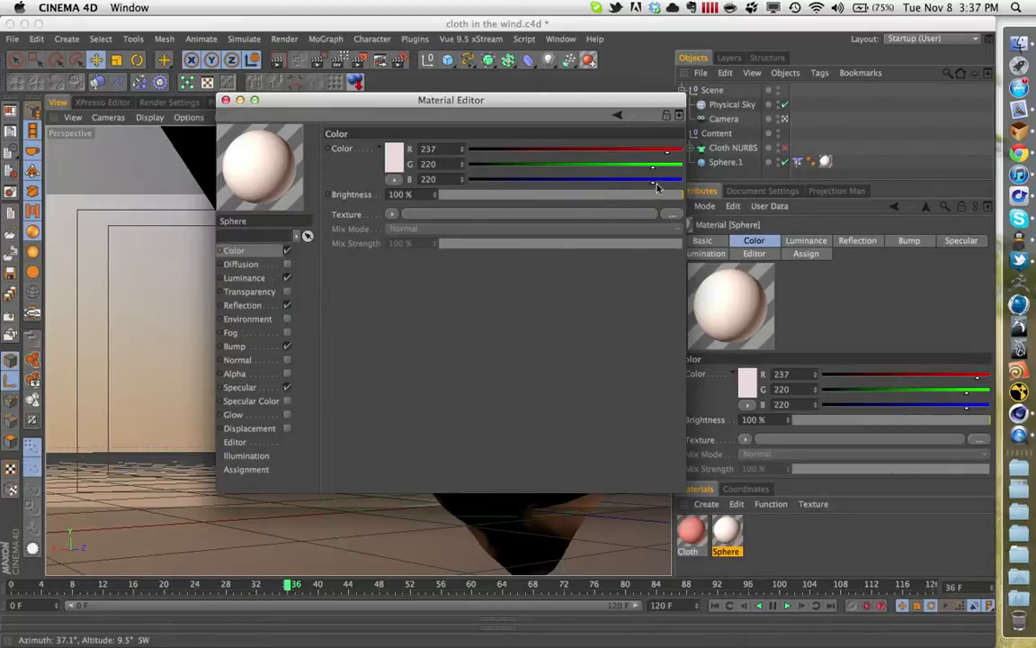
left_click(244, 277)
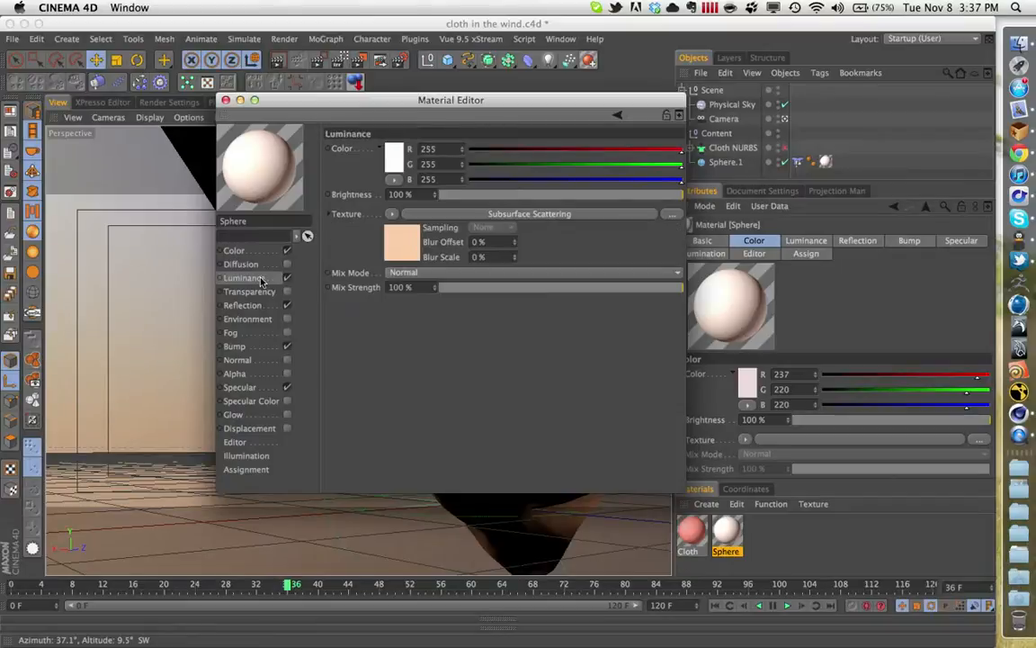
left_click(411, 243)
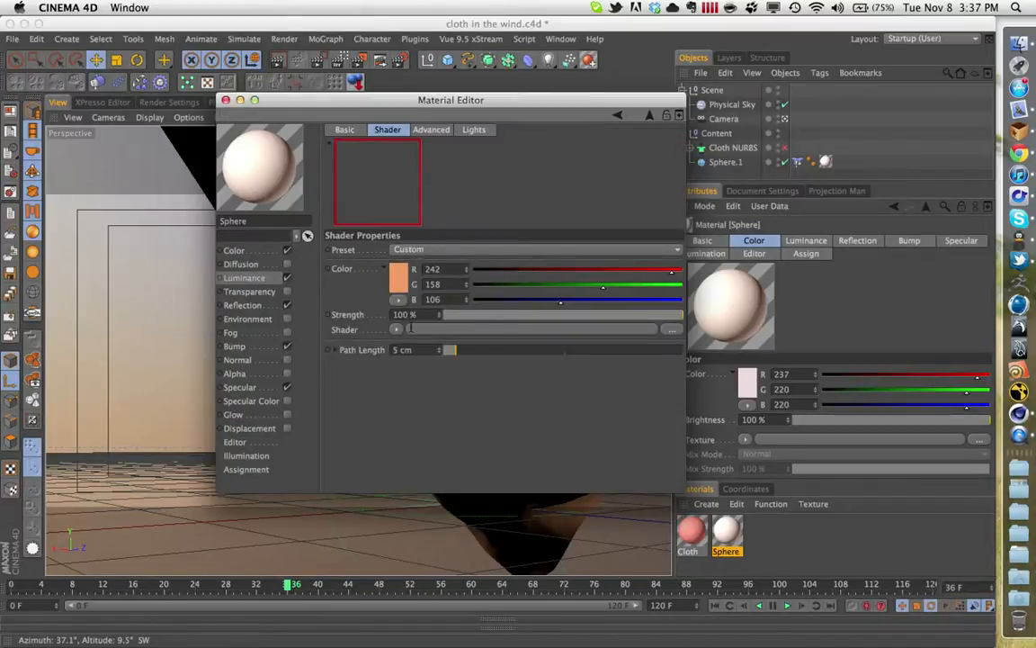
- Close the Sphere material and start a new empty project
left_click(225, 100)
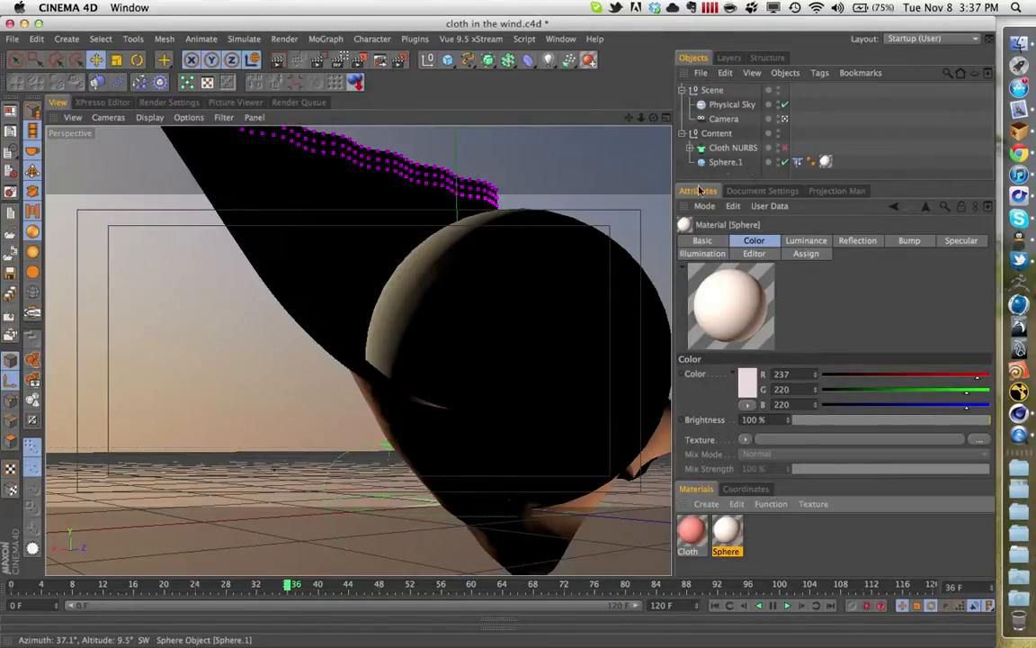
left_click(11, 214)
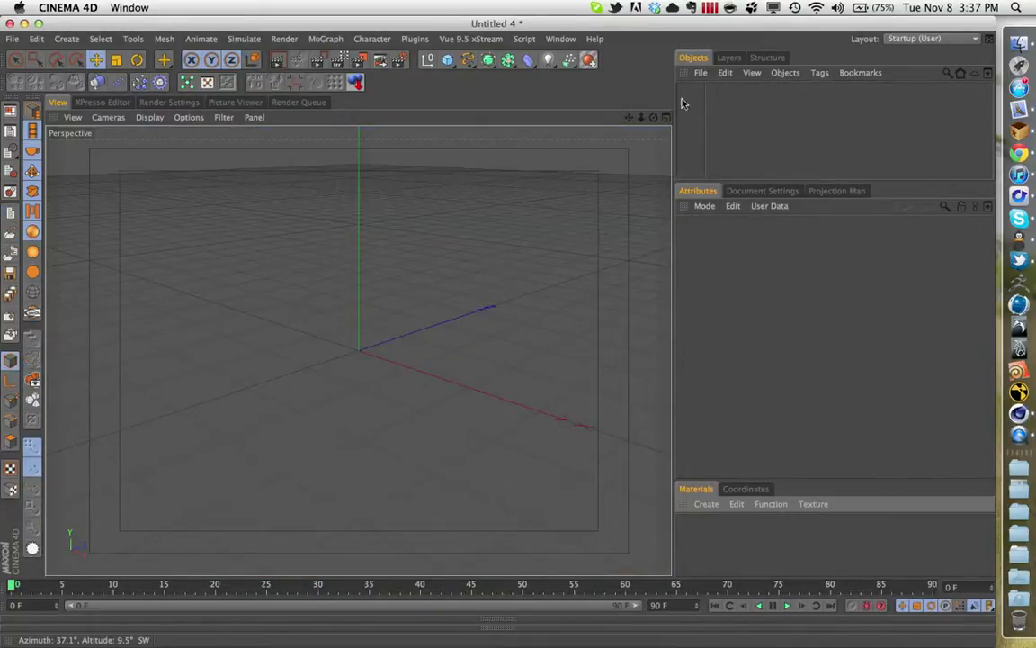
- Add a Plane object to the scene and set its orientation to +Z
left_click_drag(450, 61, 559, 104)
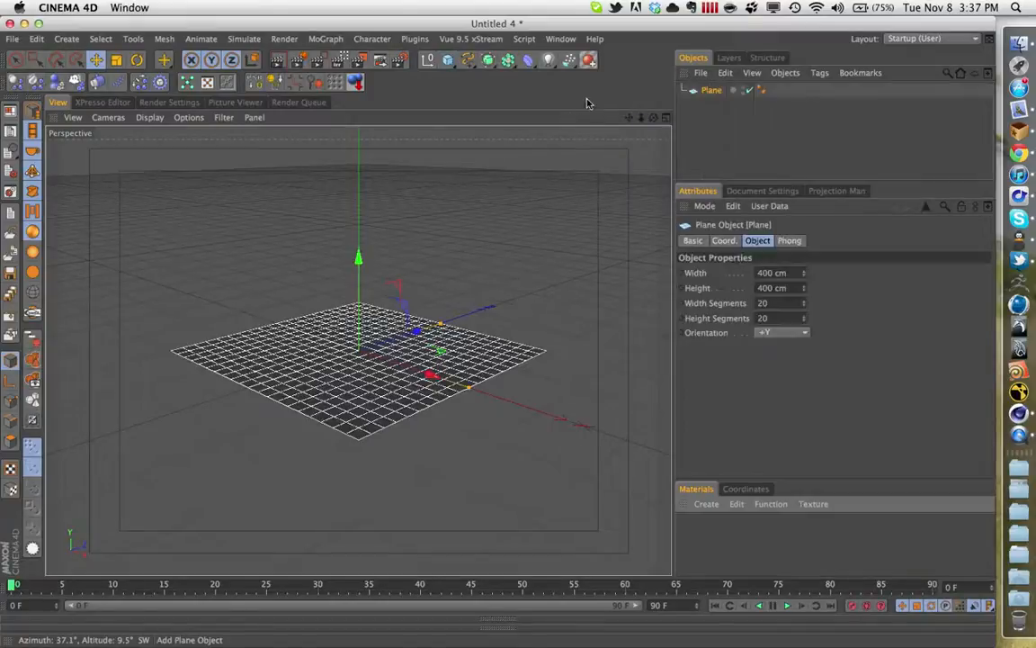
left_click(782, 333)
left_click(782, 335)
left_click(782, 333)
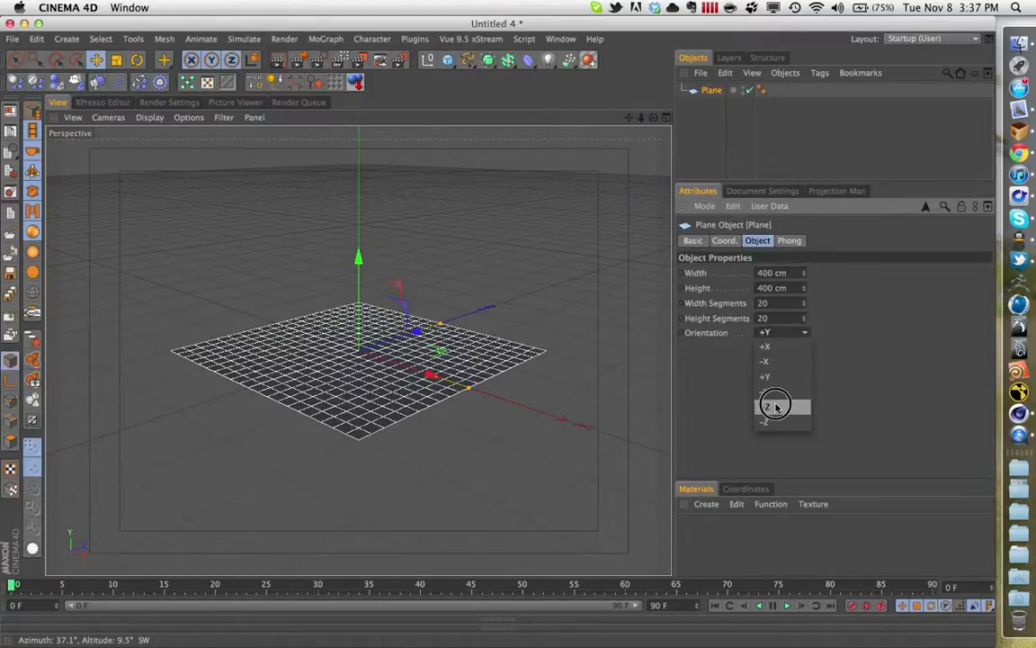
left_click(774, 405)
- Set the plane's width segments and height segments to 45 each
left_click(784, 303)
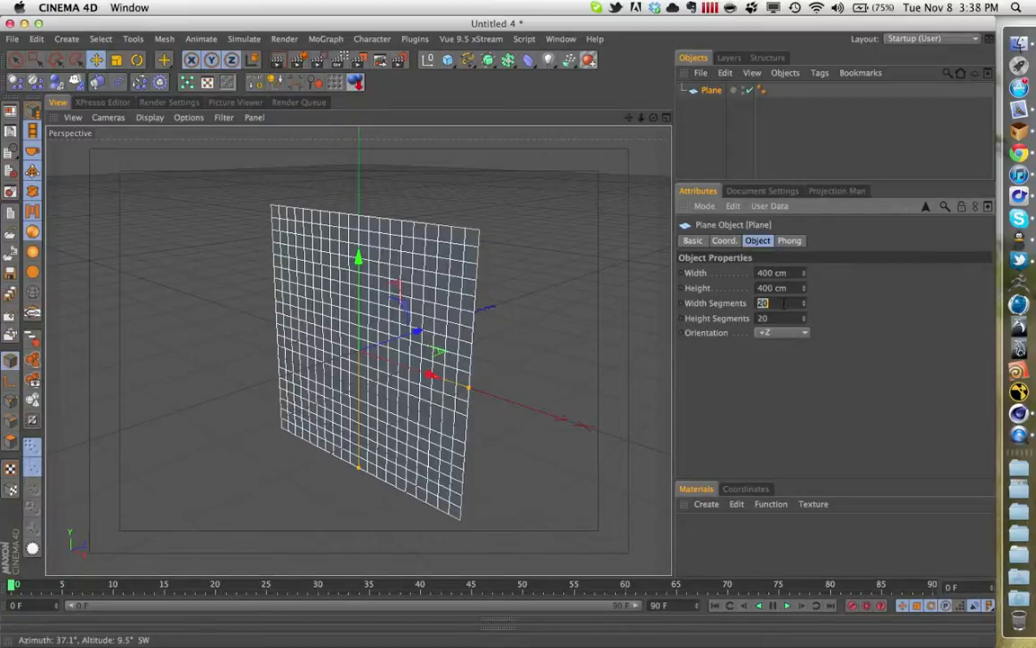
type("45")
key("Tab")
type("45")
key("Return")
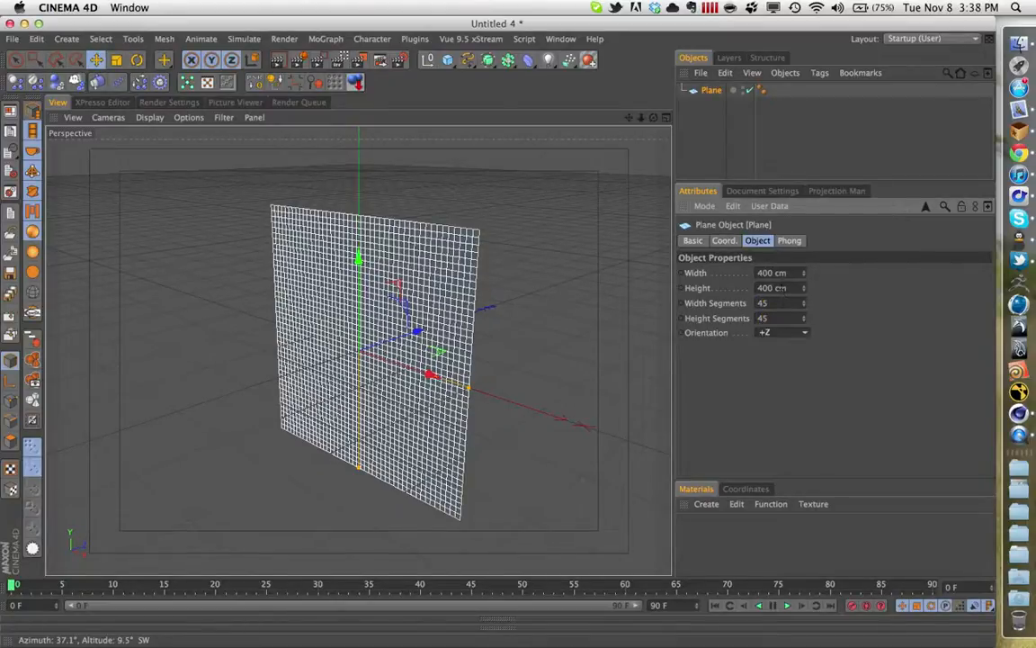
- Set the plane's width and height to 600 cm each
left_click(779, 273)
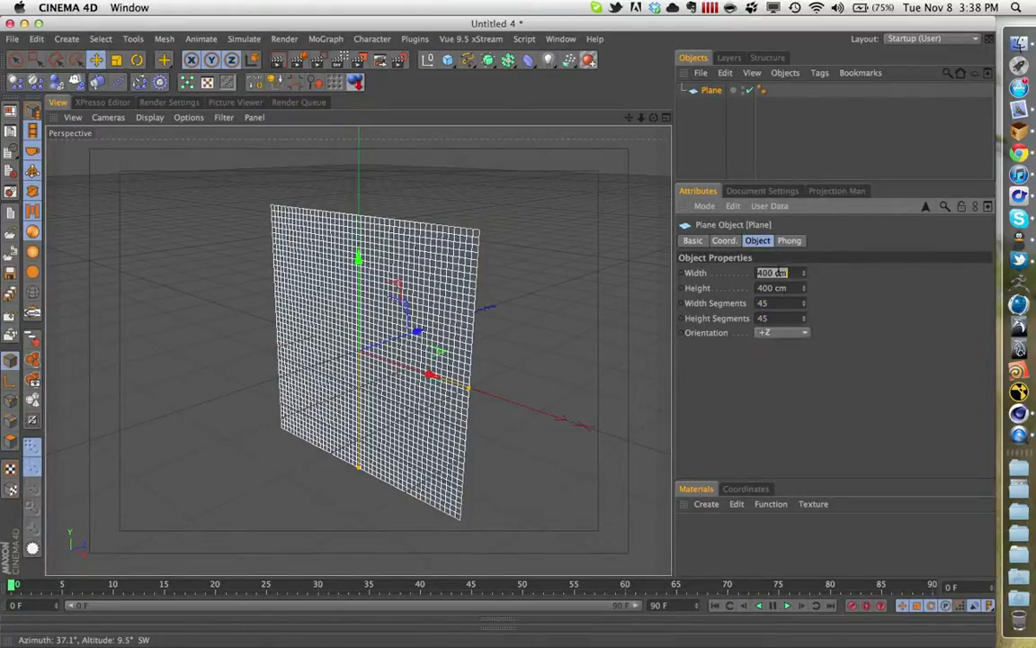
type("600")
key("Tab")
type("600")
key("Return")
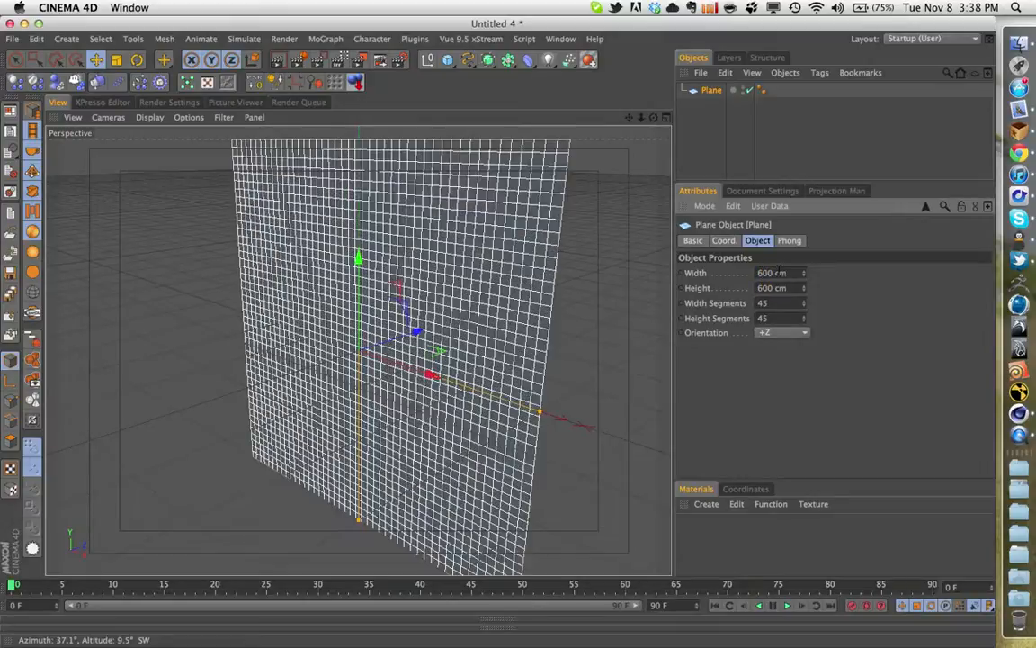
- Make the plane an editable polygon object and switch to edge editing mode
scroll(424, 273, "down", 2)
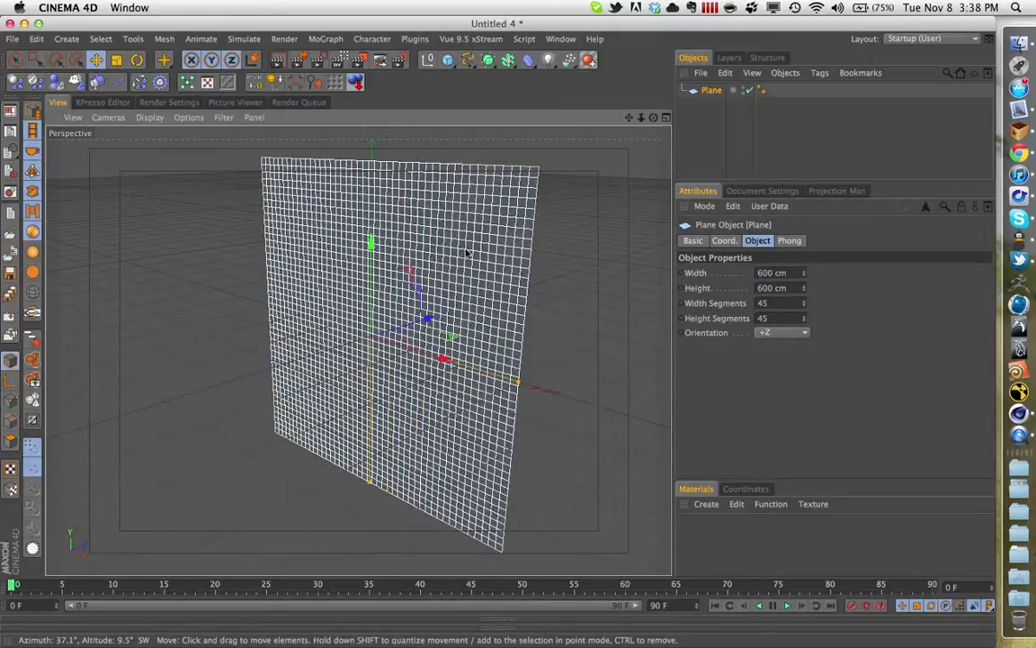
key("c")
right_click(466, 253)
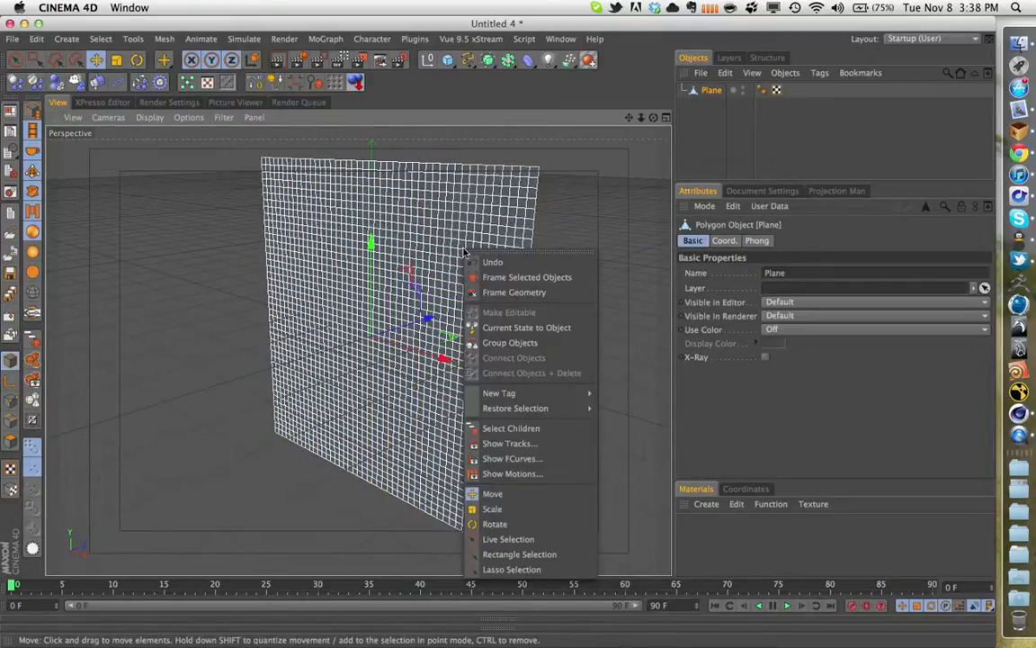
key("Escape")
left_click(12, 400)
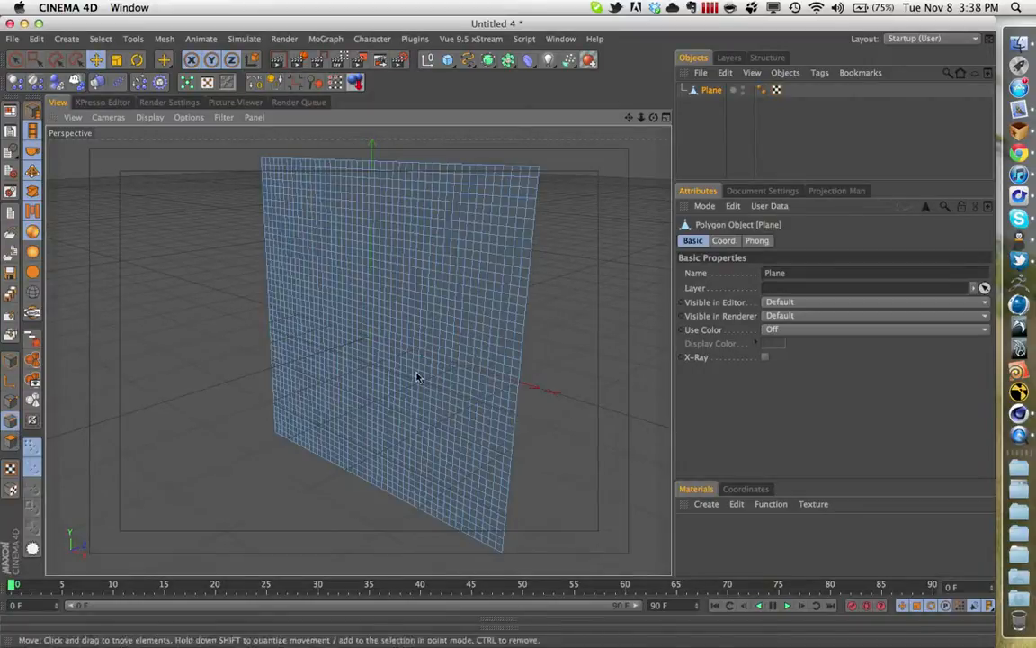
- Enable soft selection for the Move tool, with its mode set to All and its falloff set to Spline
left_click(22, 61)
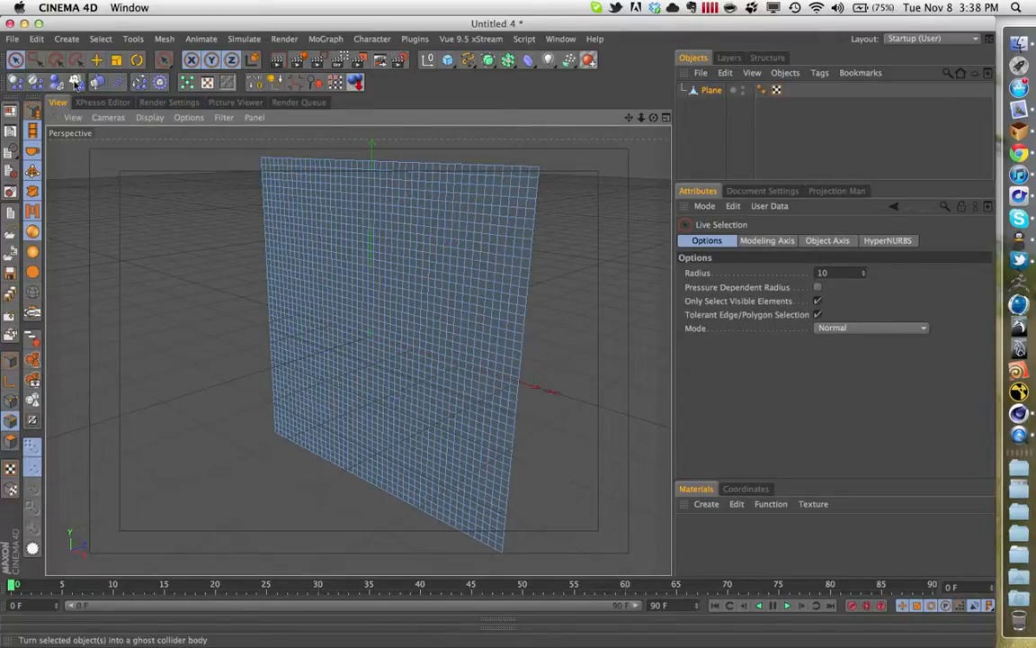
left_click(95, 60)
left_click(722, 272)
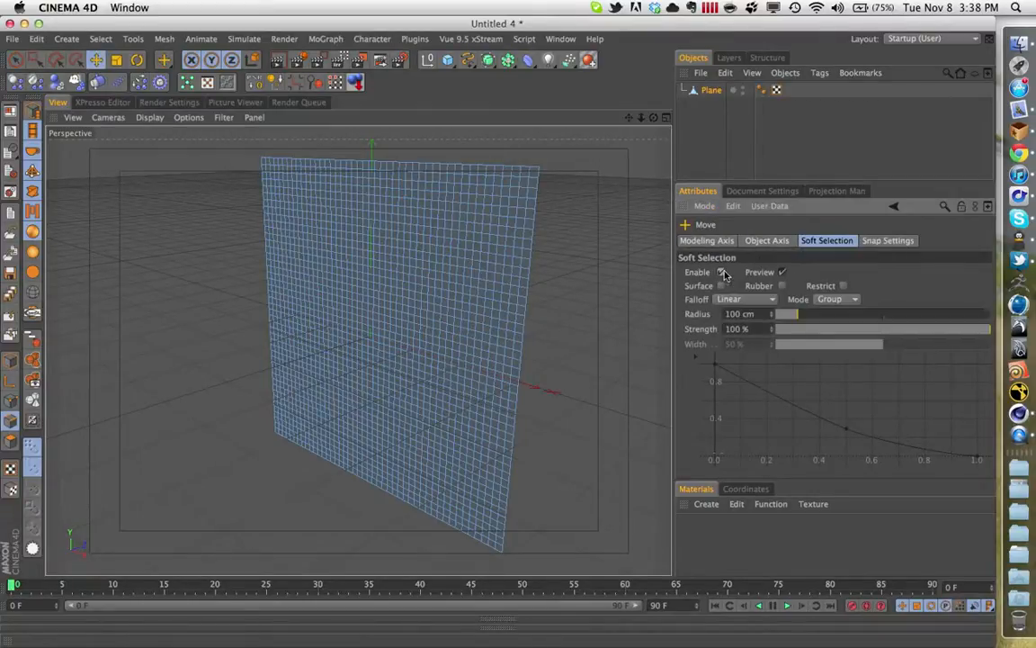
left_click(837, 300)
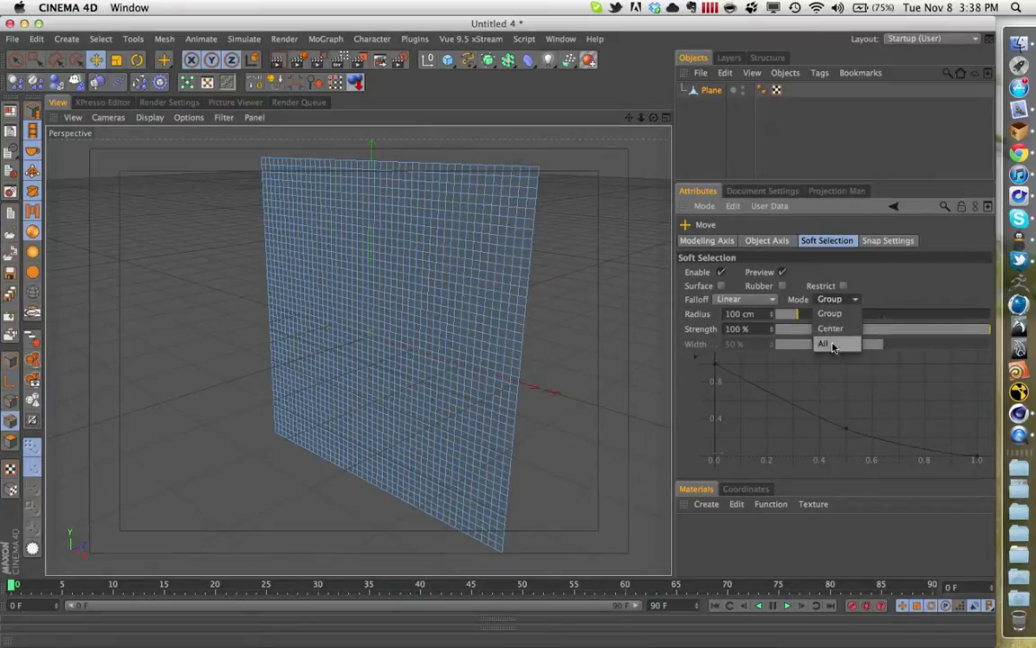
left_click(828, 343)
left_click(757, 302)
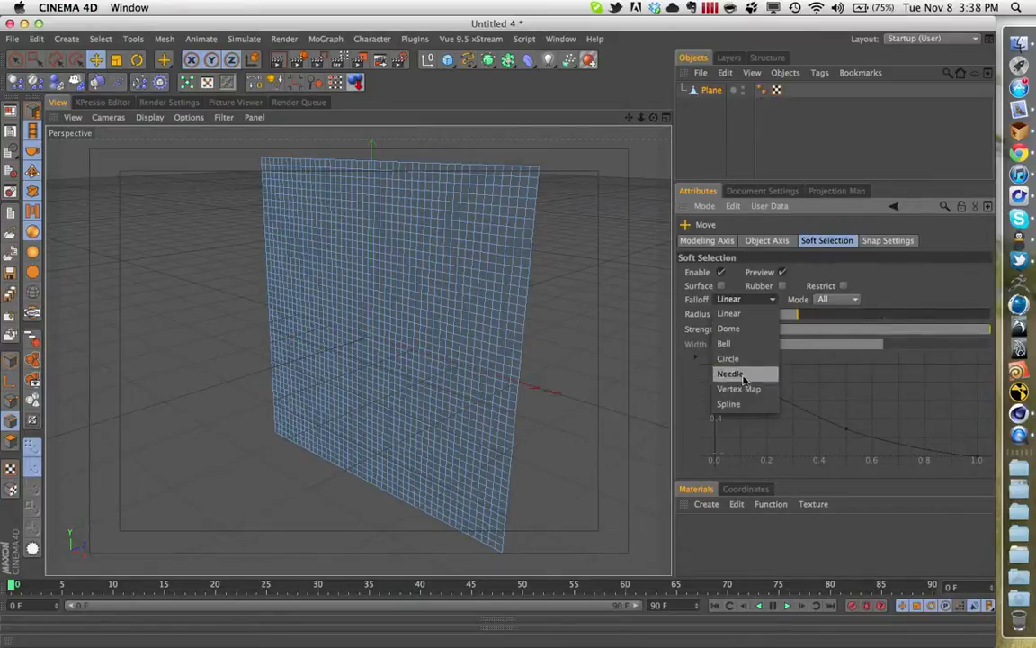
left_click(736, 403)
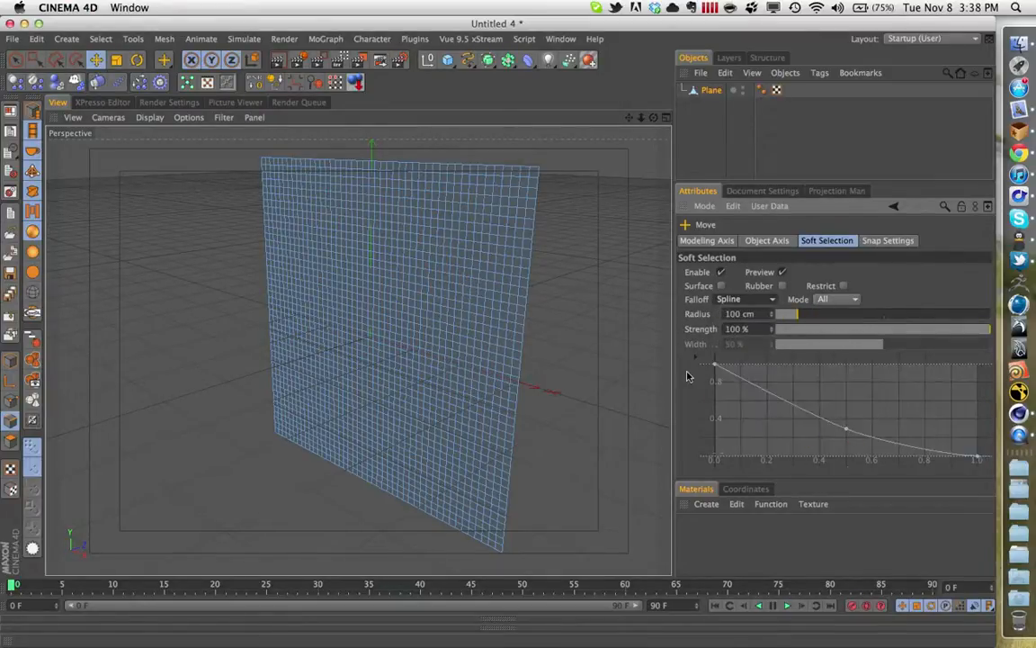
- Shape the soft selection falloff spline into a smooth S-curve by flattening both end tangents and deleting the middle point
left_click_drag(736, 379, 767, 366)
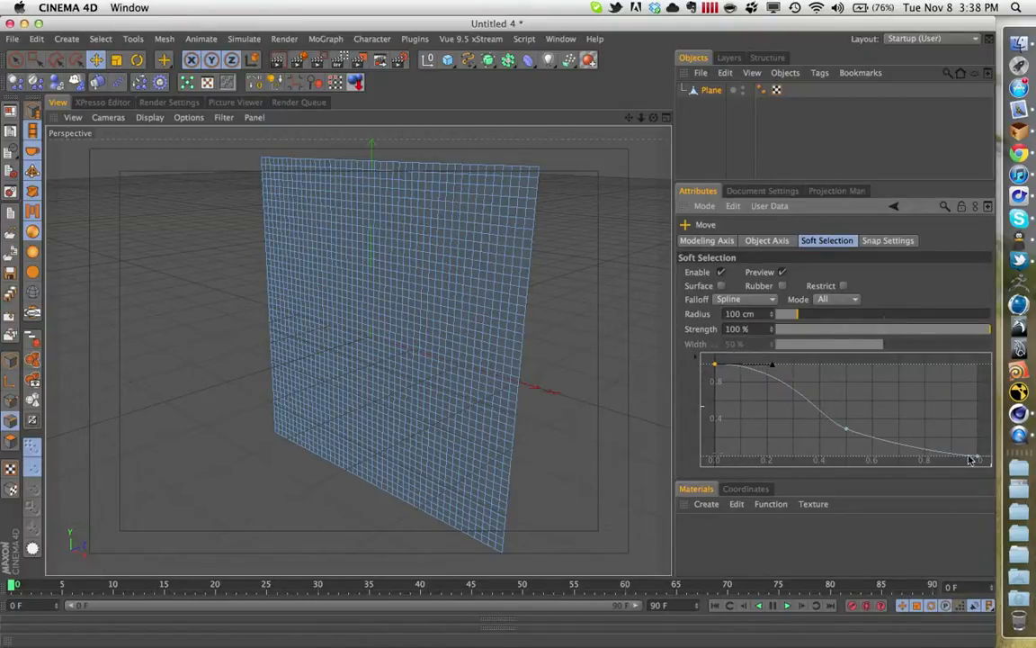
left_click(847, 431)
left_click_drag(869, 441, 923, 460)
left_click(975, 457)
right_click(847, 433)
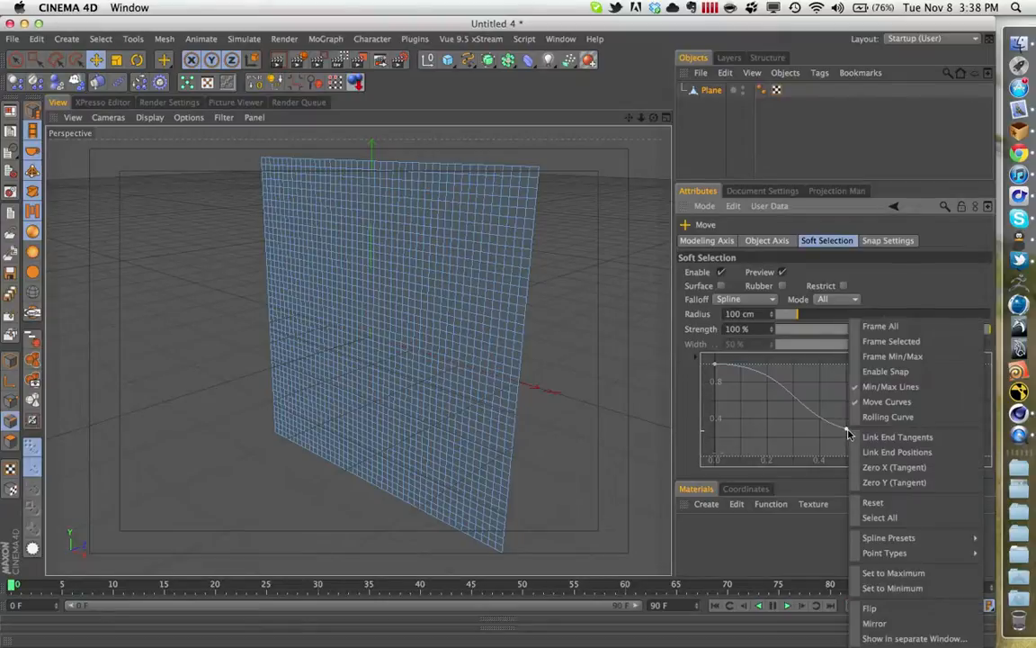
left_click(847, 434)
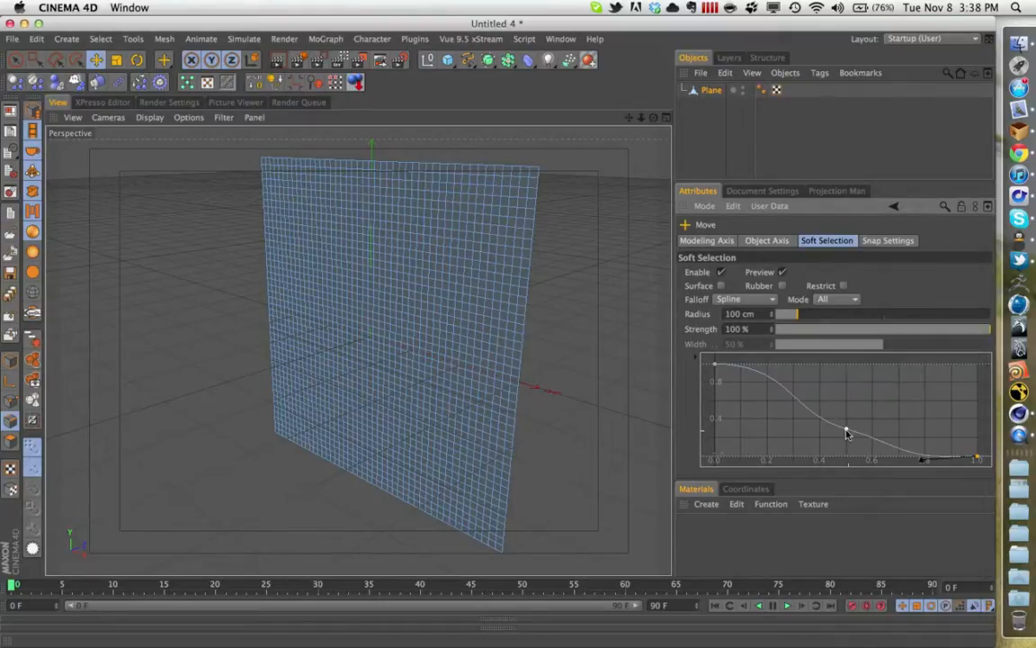
left_click(846, 432)
key("Delete")
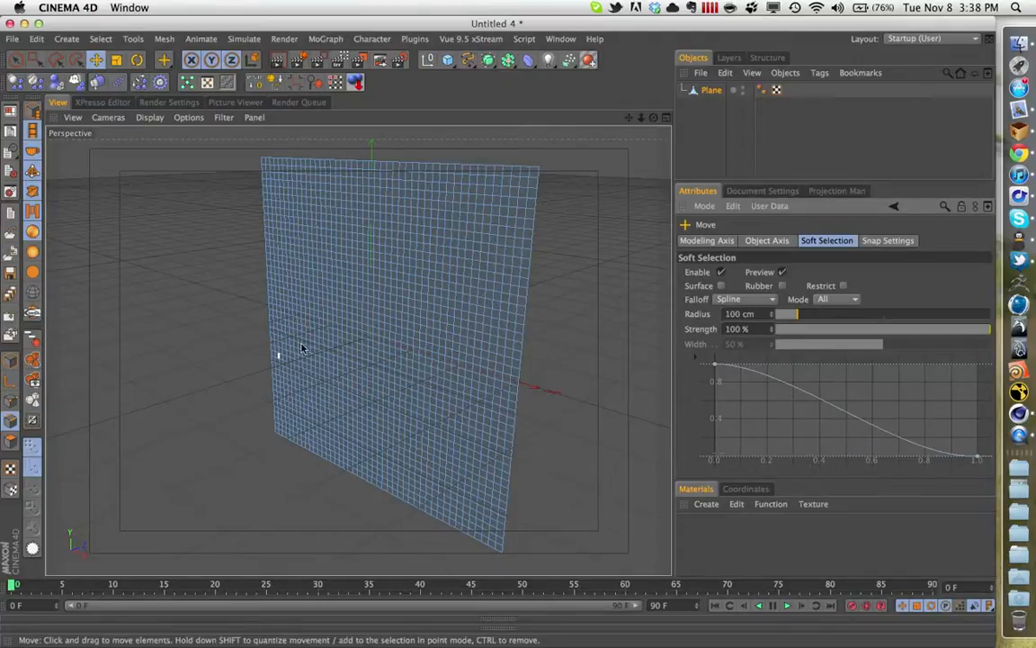
left_click(515, 223)
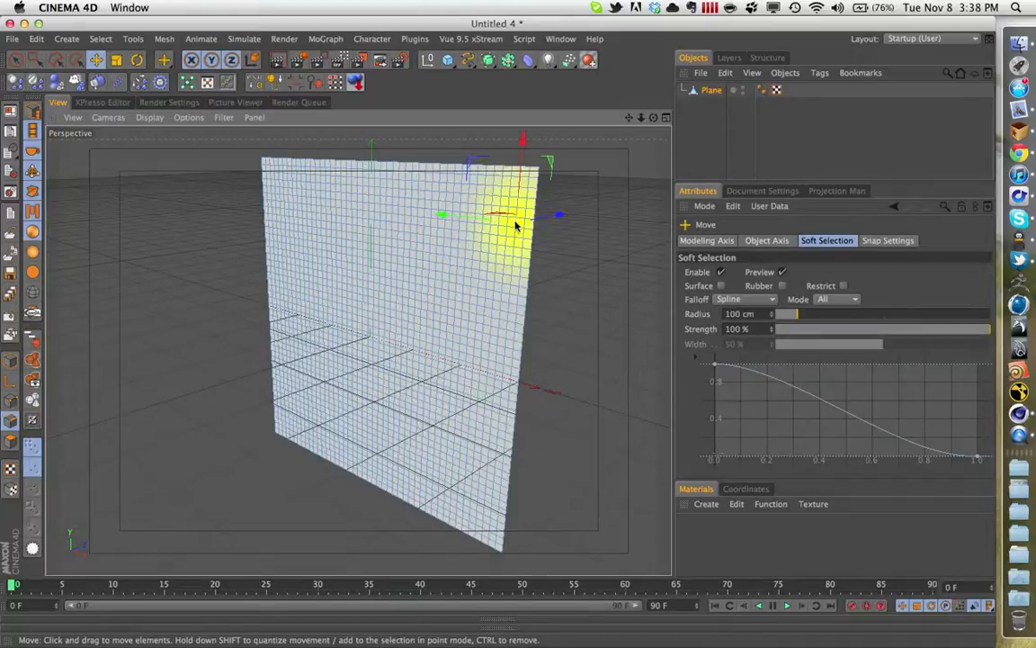
left_click(519, 180)
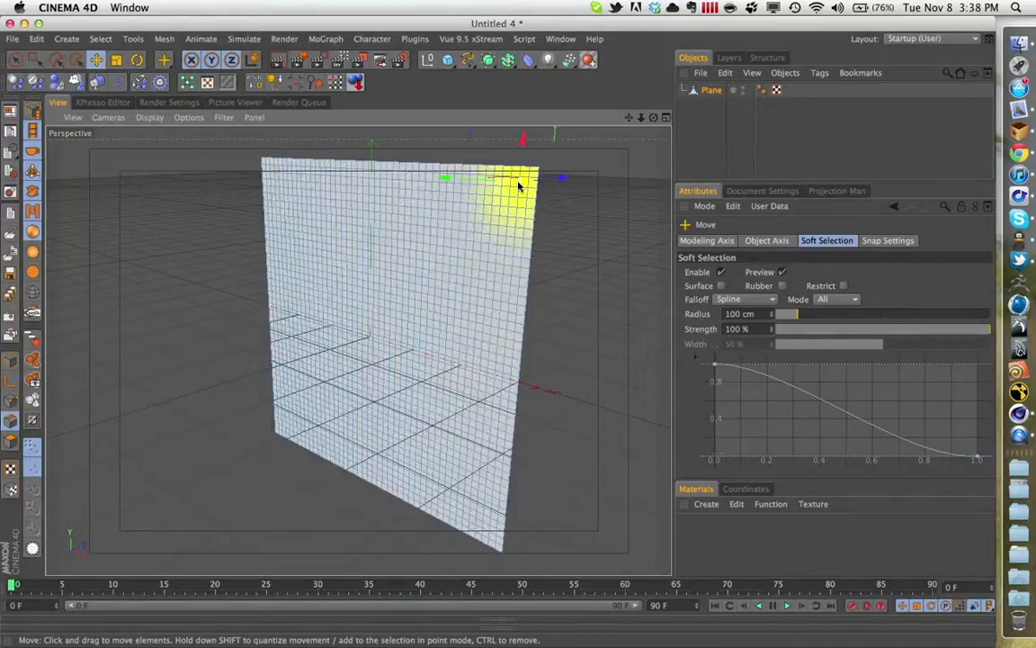
double_click(519, 184)
left_click(16, 59)
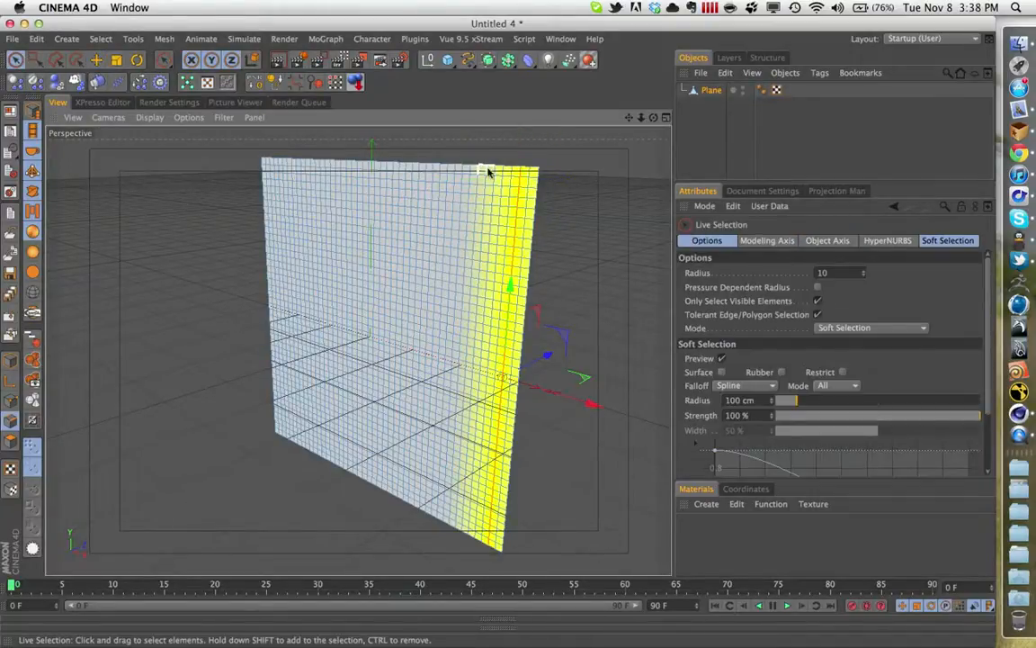
left_click_drag(591, 326, 394, 266, "alt")
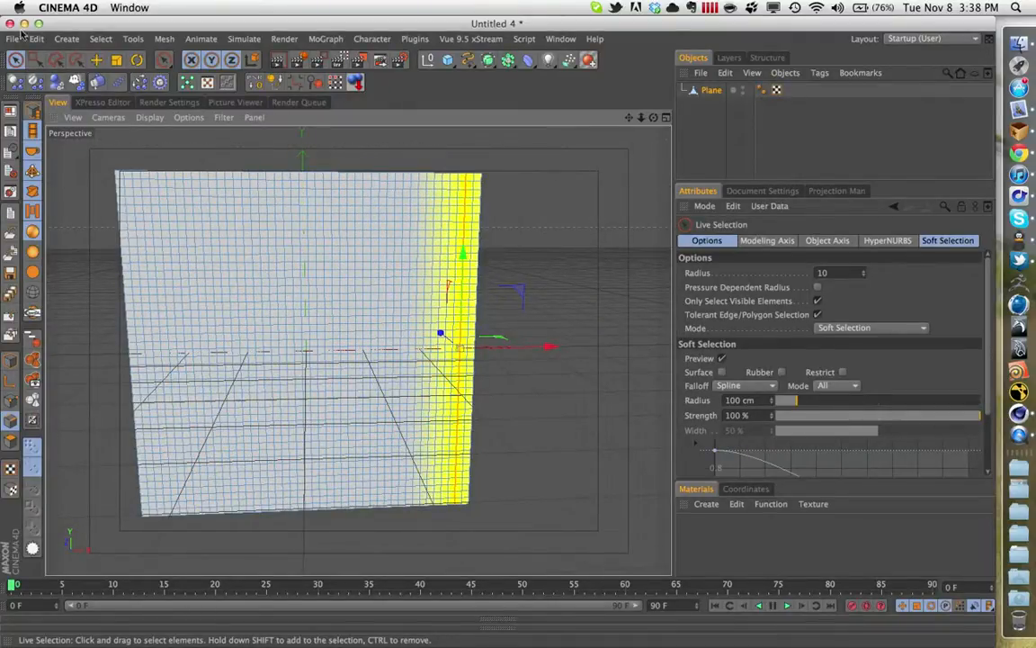
left_click(96, 60)
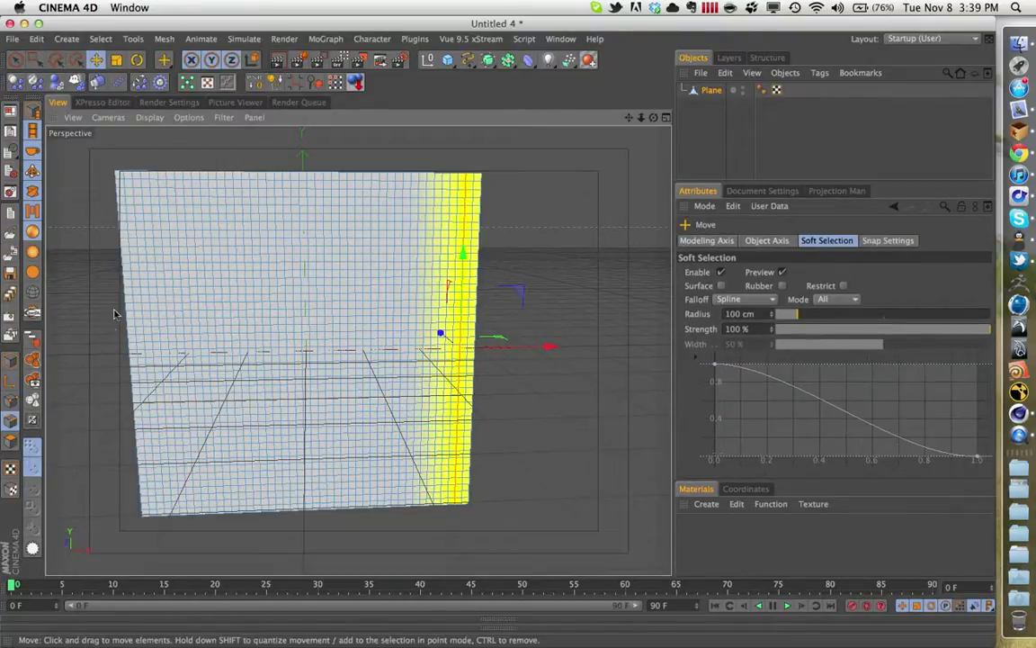
left_click(162, 270, "shift")
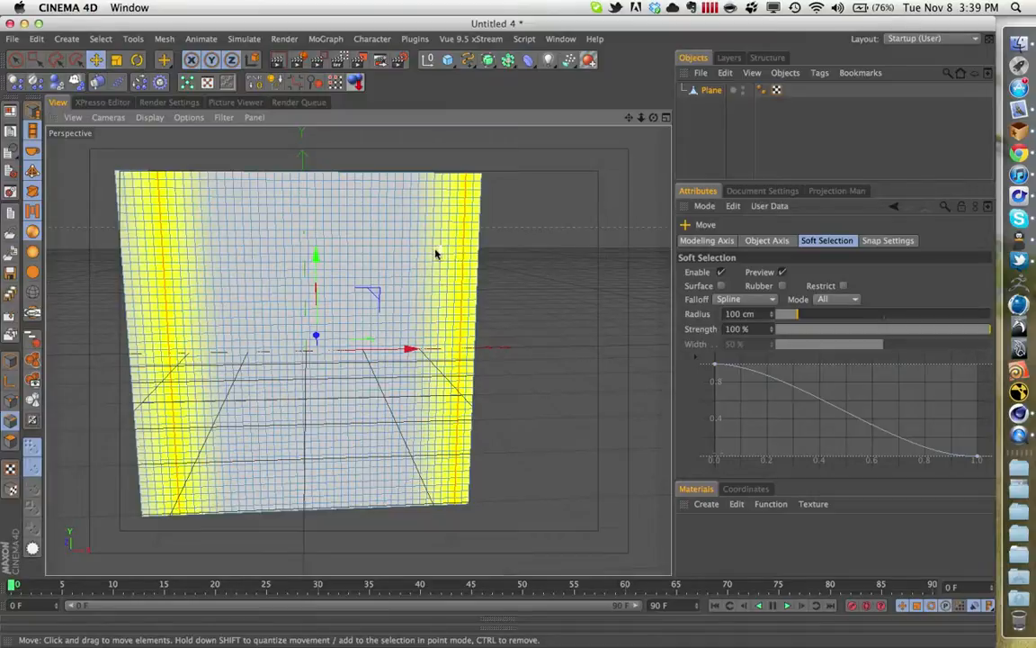
left_click(466, 214)
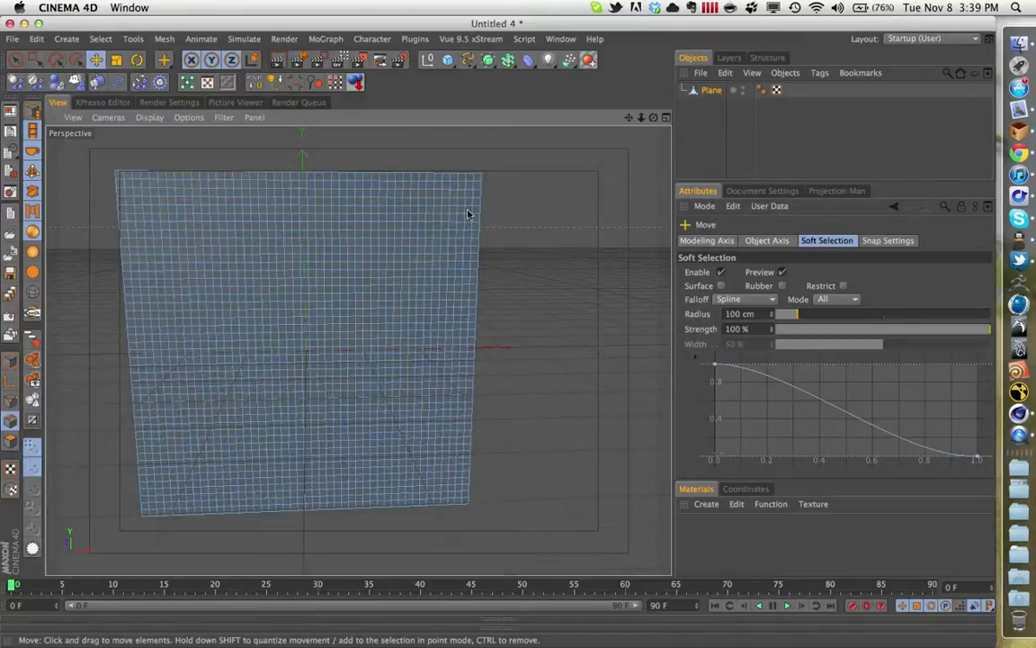
- Select six vertical edge loops spaced roughly evenly across the plane's width, using the soft selection
left_click(140, 214)
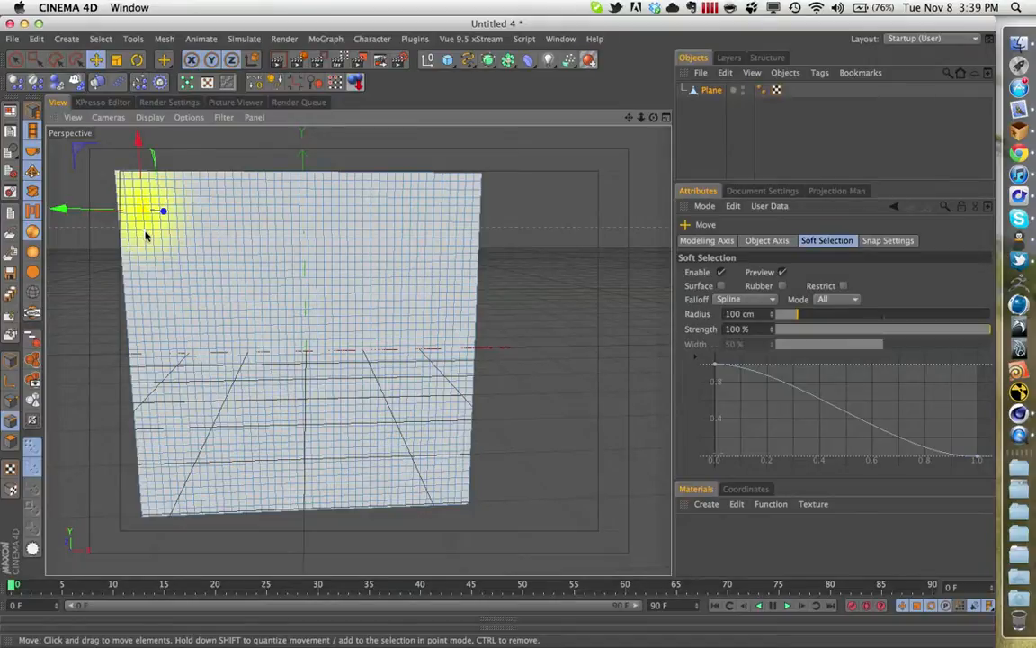
left_click(146, 235, "shift")
double_click(148, 263)
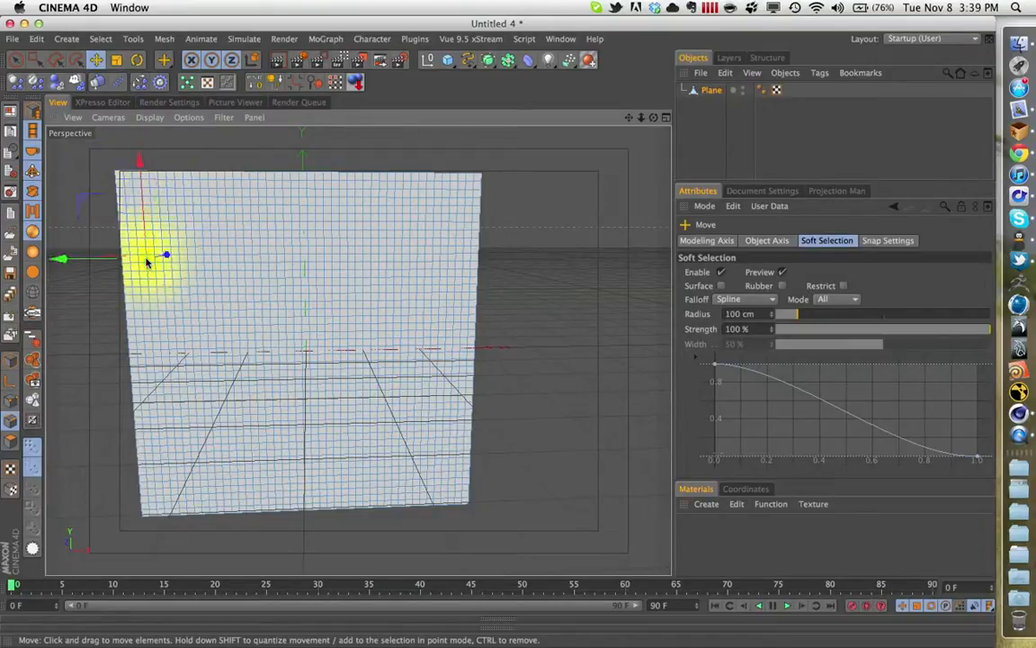
double_click(207, 238, "shift")
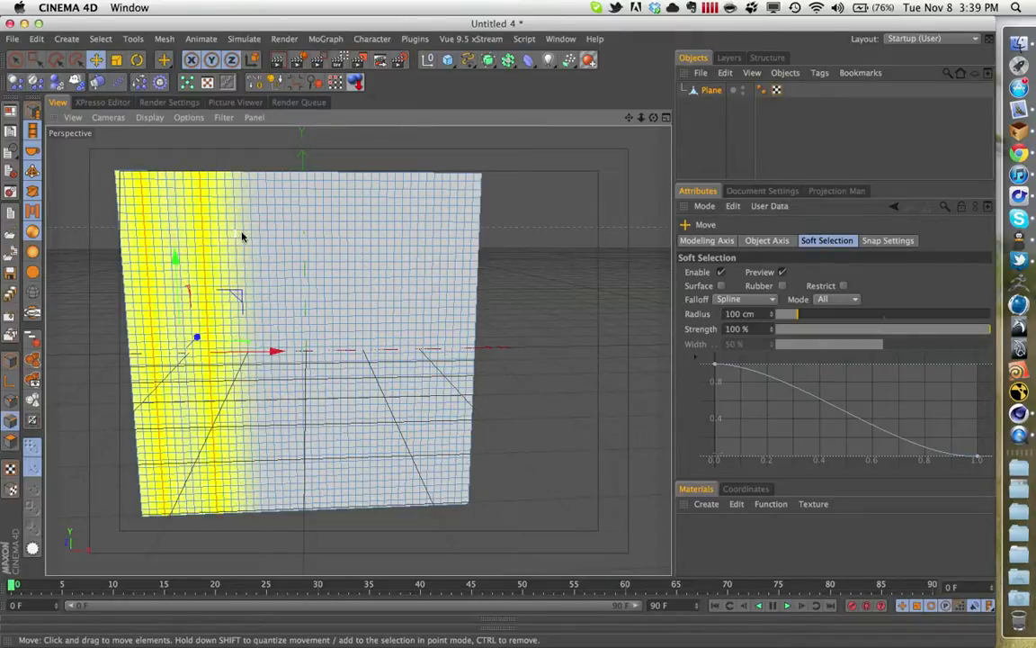
double_click(268, 236, "shift")
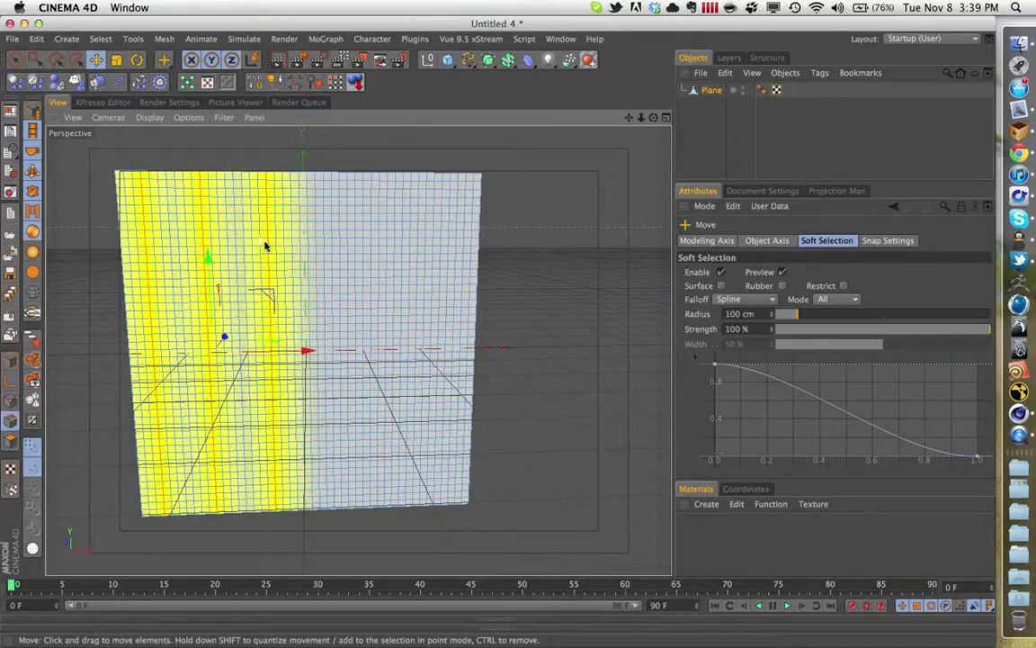
double_click(330, 242, "shift")
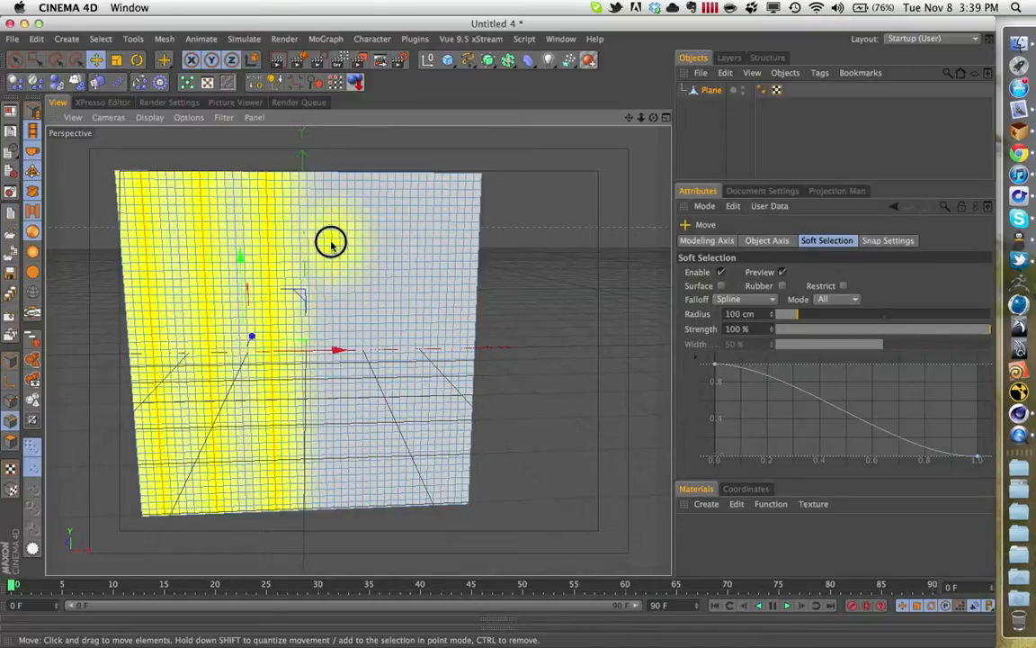
double_click(393, 241, "shift")
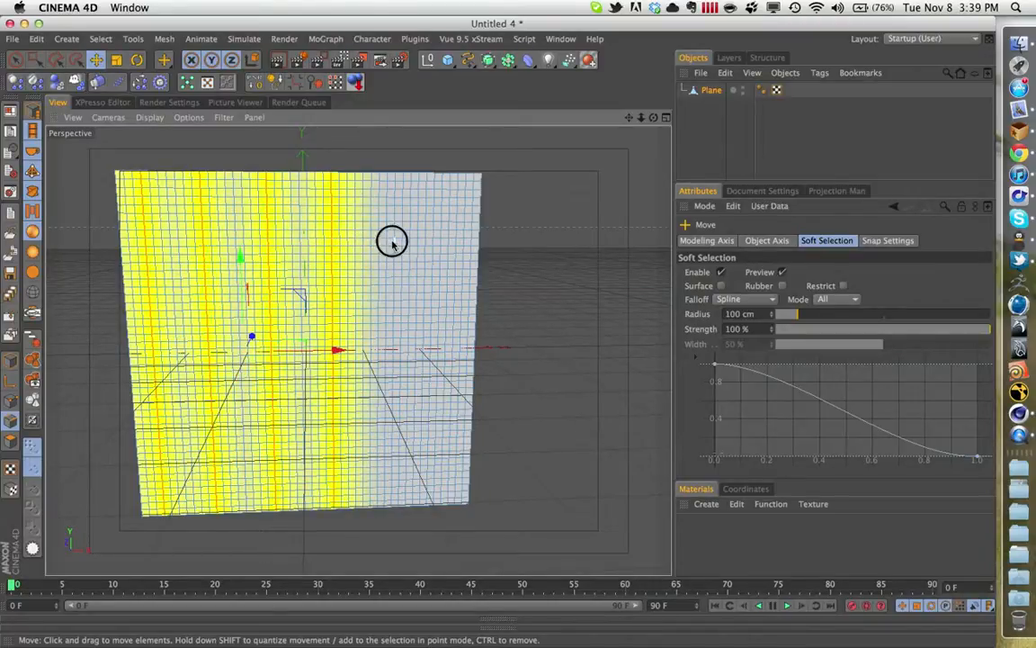
double_click(450, 238, "shift")
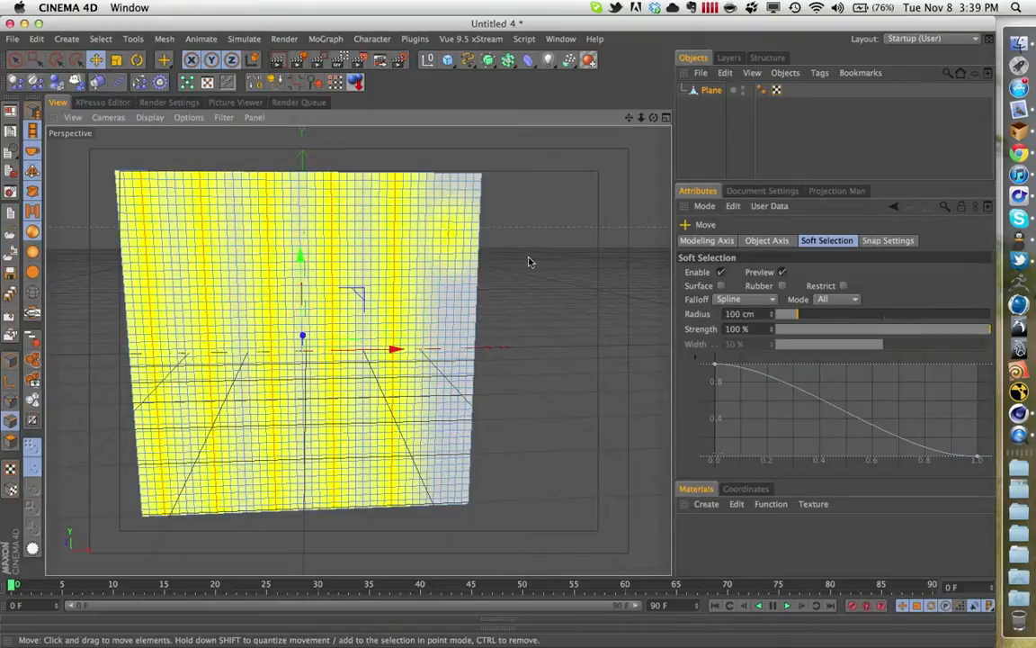
key("super+z")
double_click(449, 236, "shift")
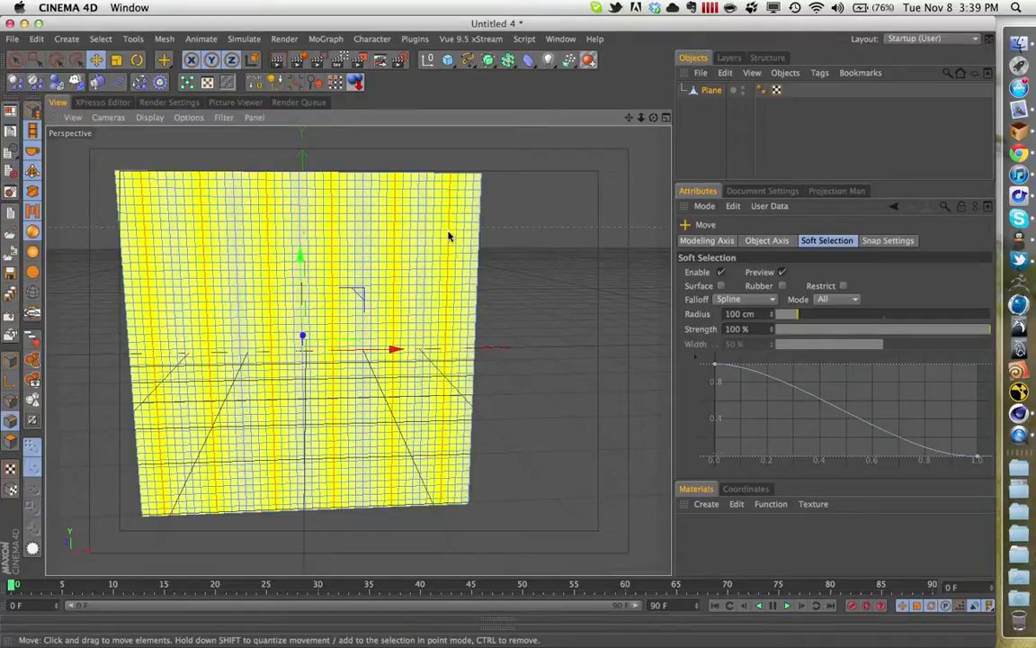
- Move the selected edge loops slightly along the Z axis to form gentle vertical ripples in the plane, and deselect them
left_click_drag(554, 267, 540, 441, "alt")
right_click_drag(414, 286, 390, 236, "alt")
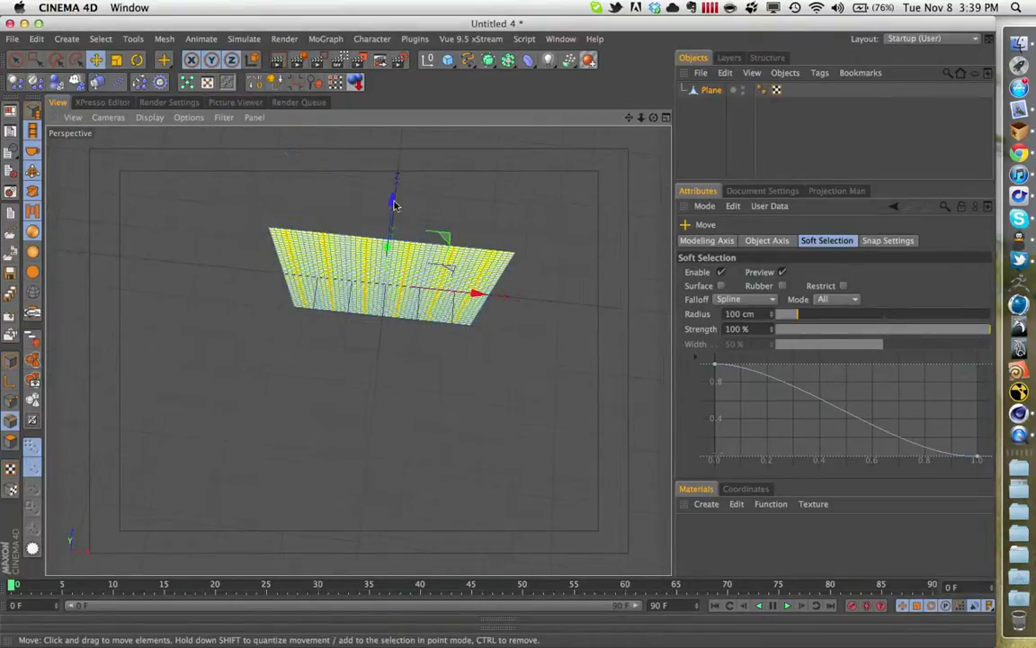
left_click_drag(393, 205, 393, 196)
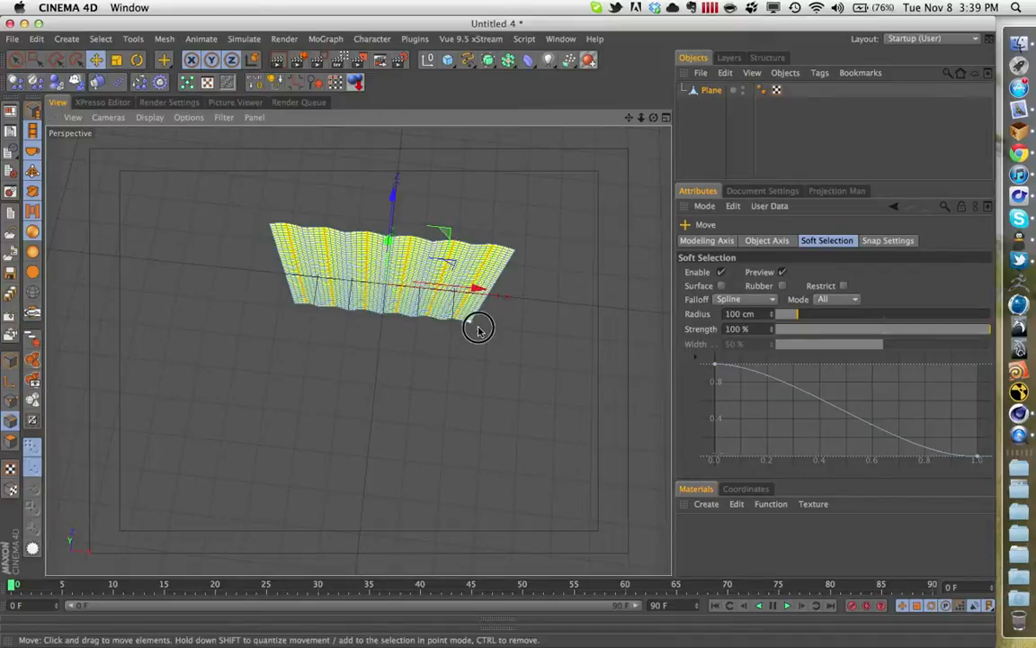
mouse_move(477, 328)
left_mouse_down("alt")
mouse_move(455, 234)
mouse_move(462, 219)
left_mouse_up("alt")
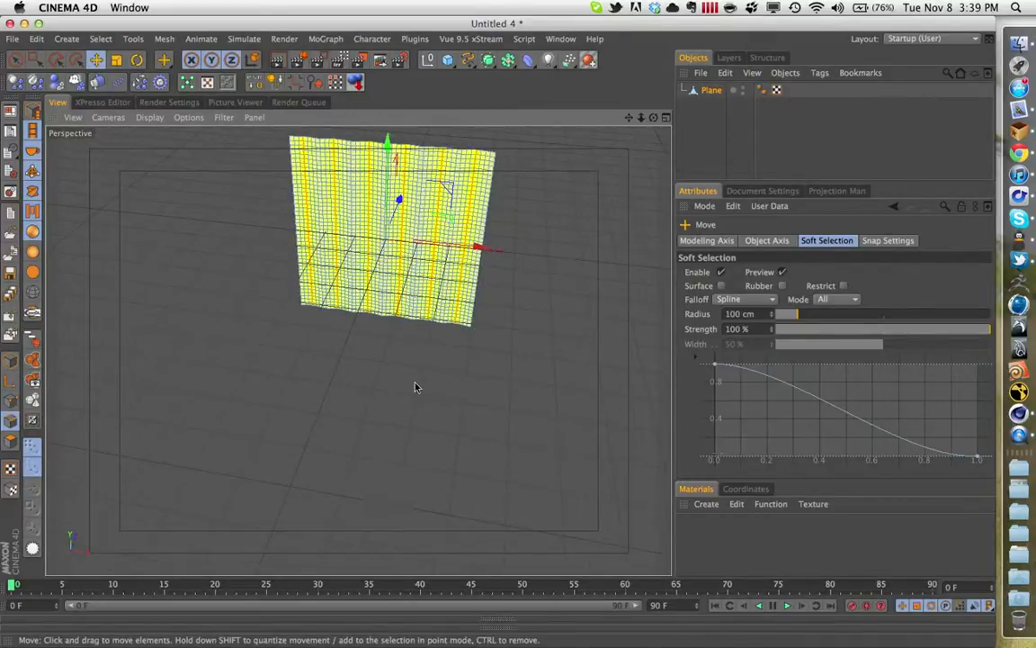
mouse_move(437, 202)
left_mouse_down("alt")
mouse_move(418, 418)
mouse_move(420, 362)
left_mouse_up("alt")
mouse_move(412, 308)
left_mouse_down("alt")
mouse_move(416, 255)
mouse_move(442, 193)
mouse_move(437, 279)
left_mouse_up("alt")
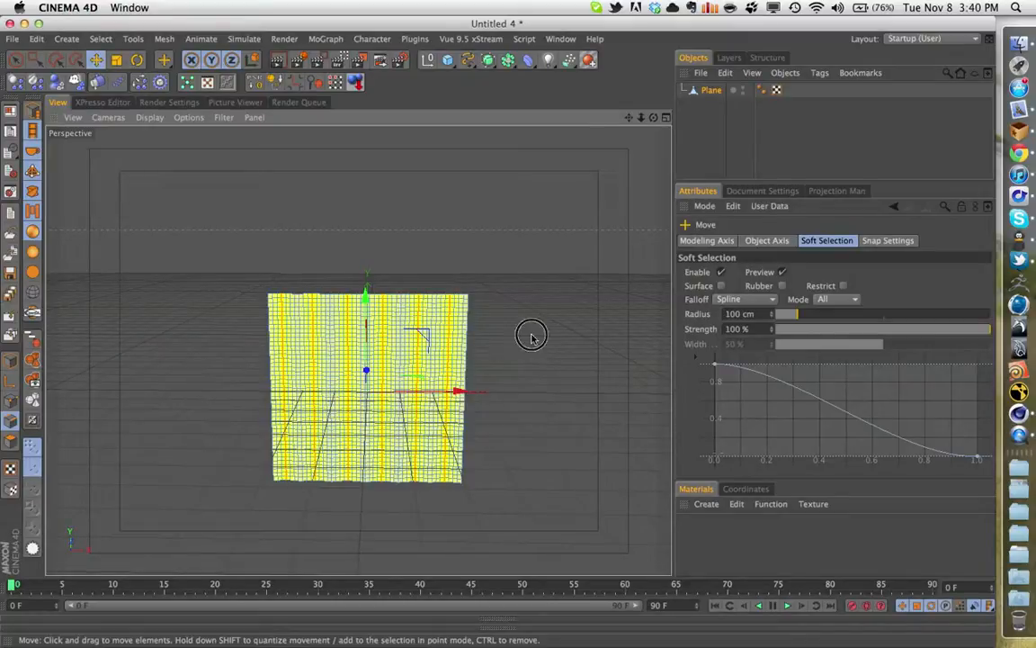
left_click(478, 302)
left_click_drag(448, 328, 267, 430, "alt")
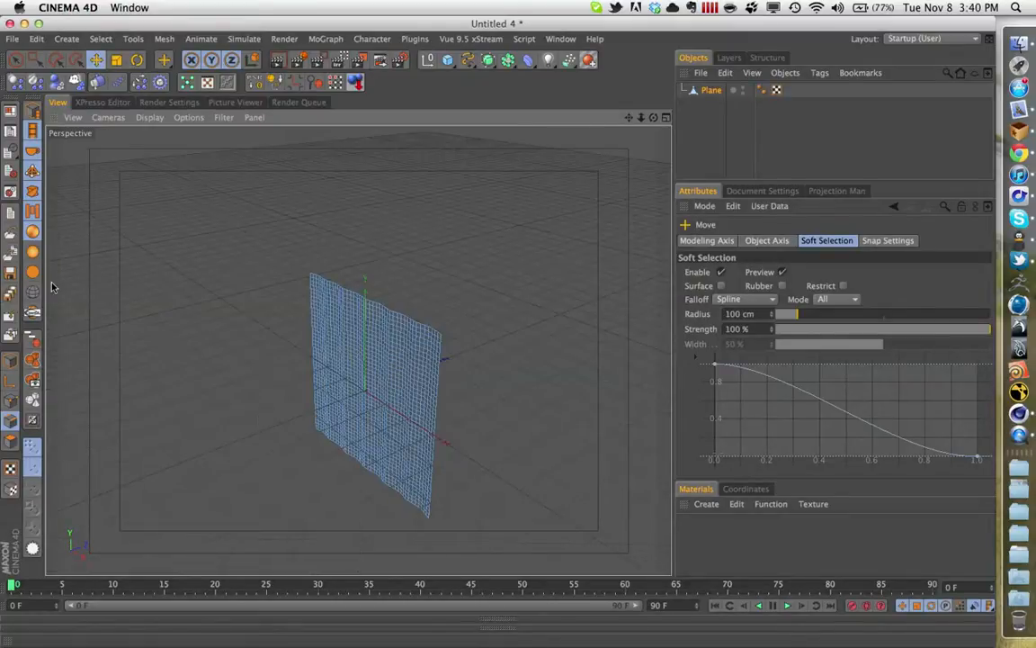
- Switch to model mode, frame the rippled plane in the perspective view and deselect it to inspect its shading
left_click(10, 361)
mouse_move(504, 324)
left_mouse_down("alt")
mouse_move(428, 398)
mouse_move(320, 377)
mouse_move(469, 329)
mouse_move(481, 310)
mouse_move(518, 340)
mouse_move(634, 334)
left_mouse_up("alt")
scroll(635, 334, "down", 10)
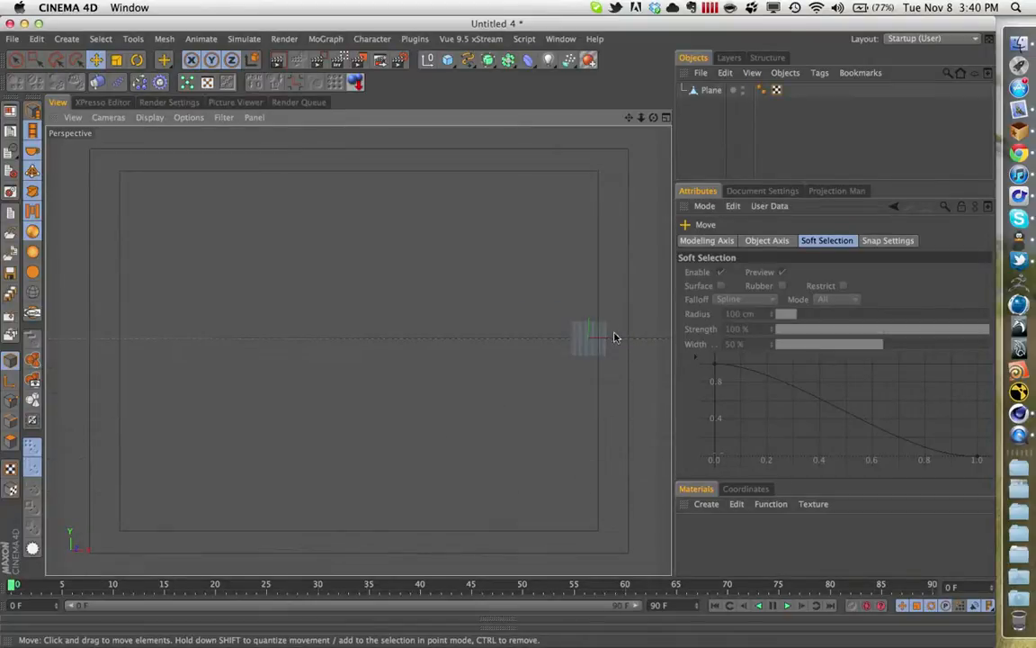
scroll(616, 339, "up", 10)
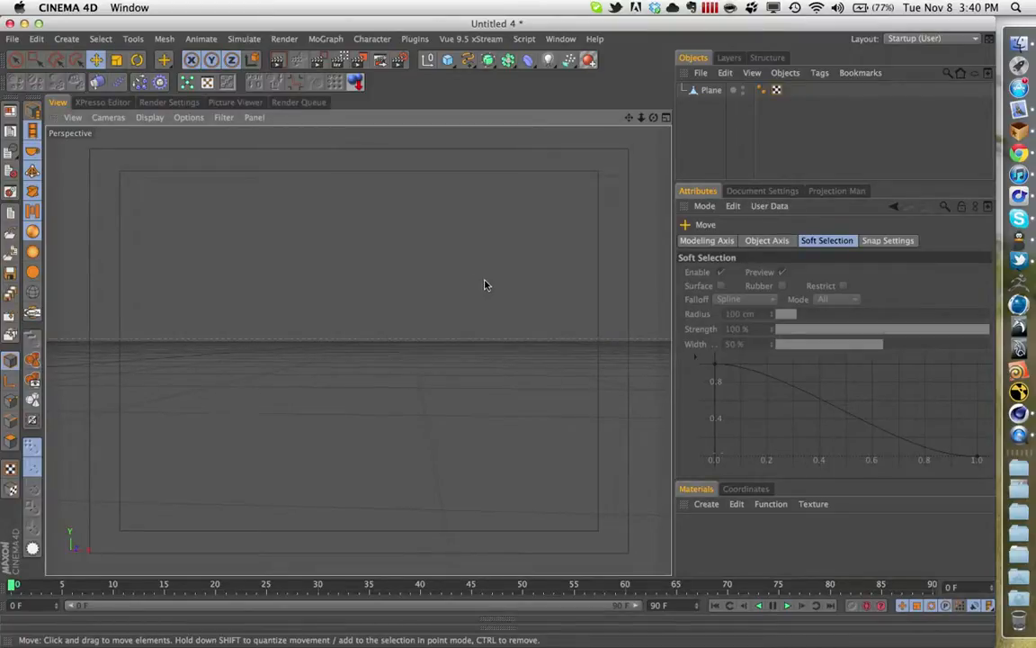
left_click(711, 92)
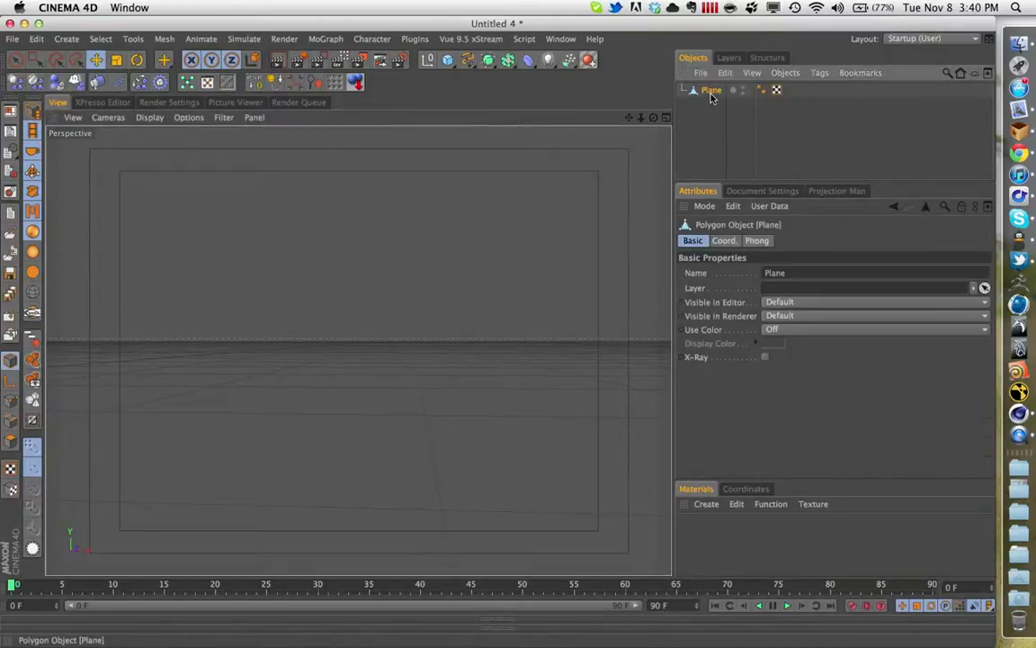
key("o")
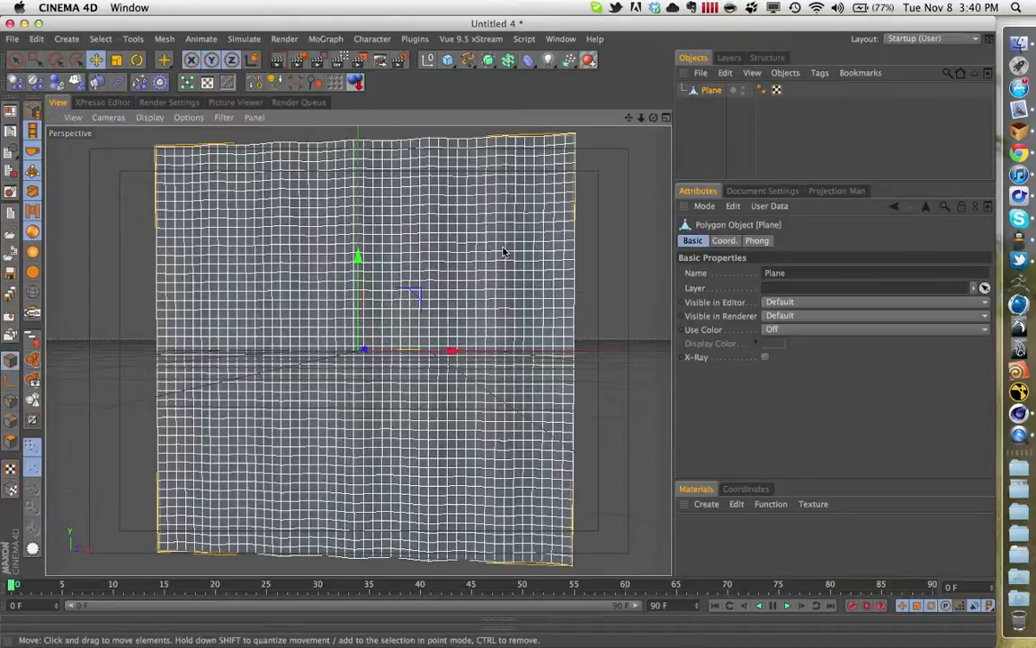
left_click(592, 362)
left_click(562, 369)
left_click(595, 309)
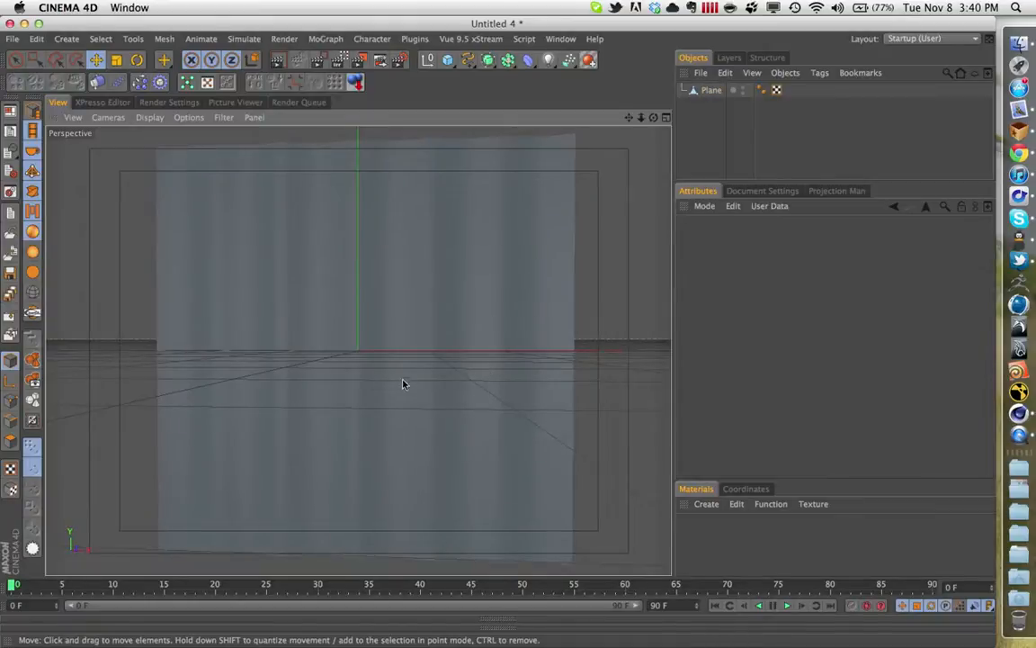
- Hide the grid in the perspective view and select the plane
left_click(223, 117)
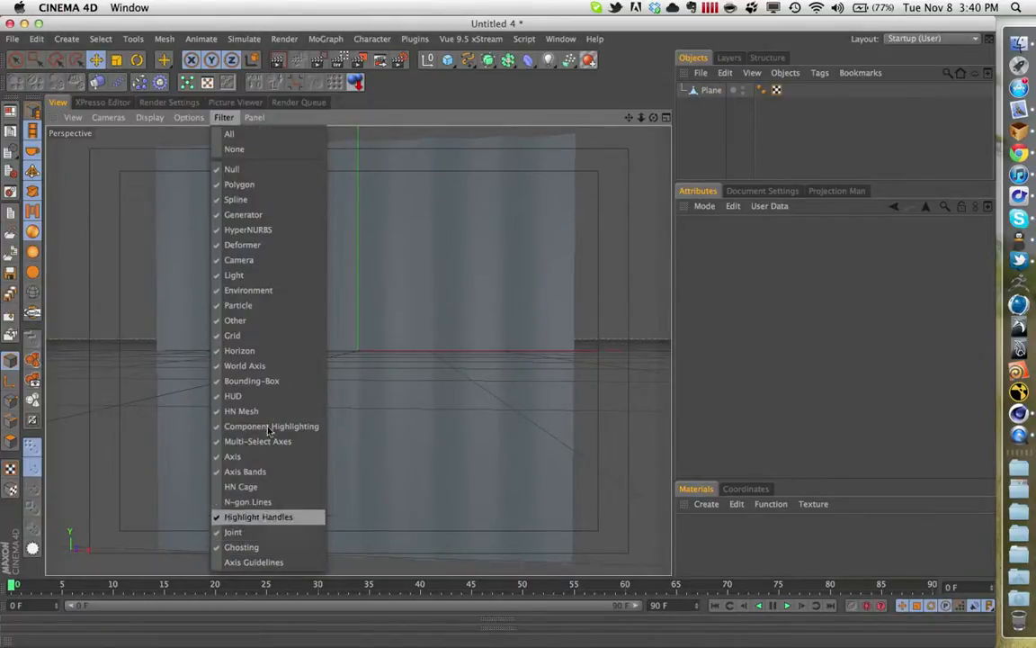
left_click(236, 335)
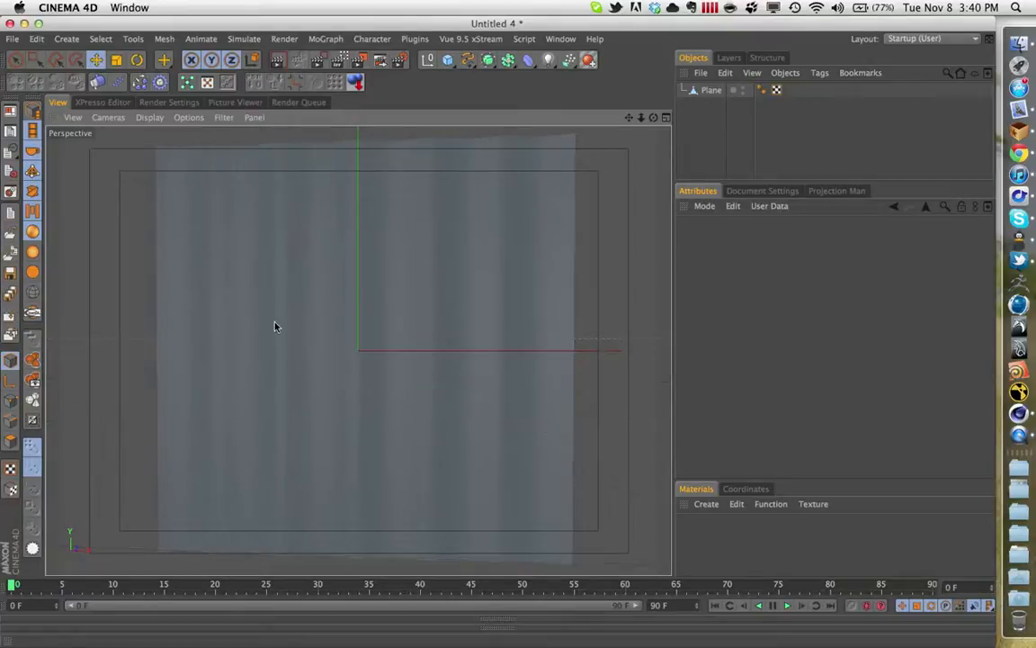
left_click(410, 289)
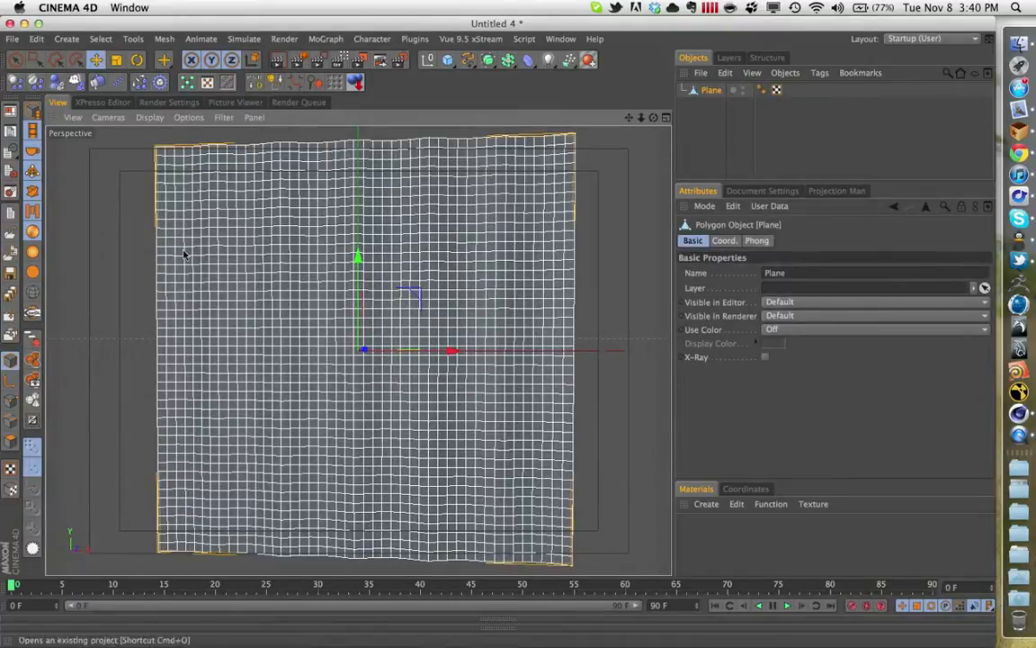
- In the front view, select the top six rows of the plane's points with a rectangle selection in point mode
middle_click(503, 312)
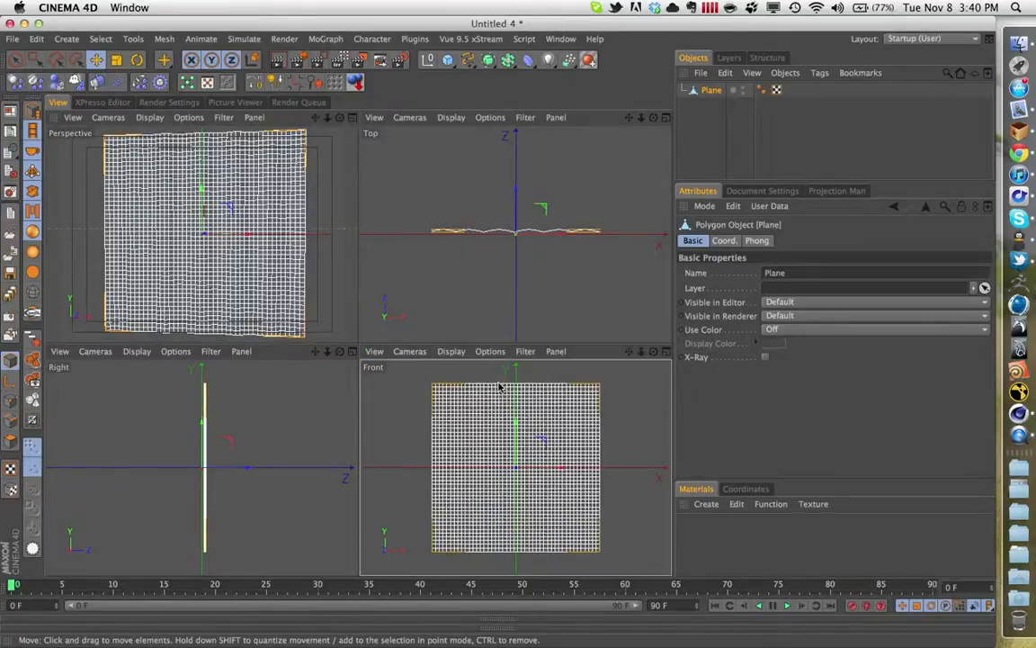
middle_click(501, 387)
left_click(34, 60)
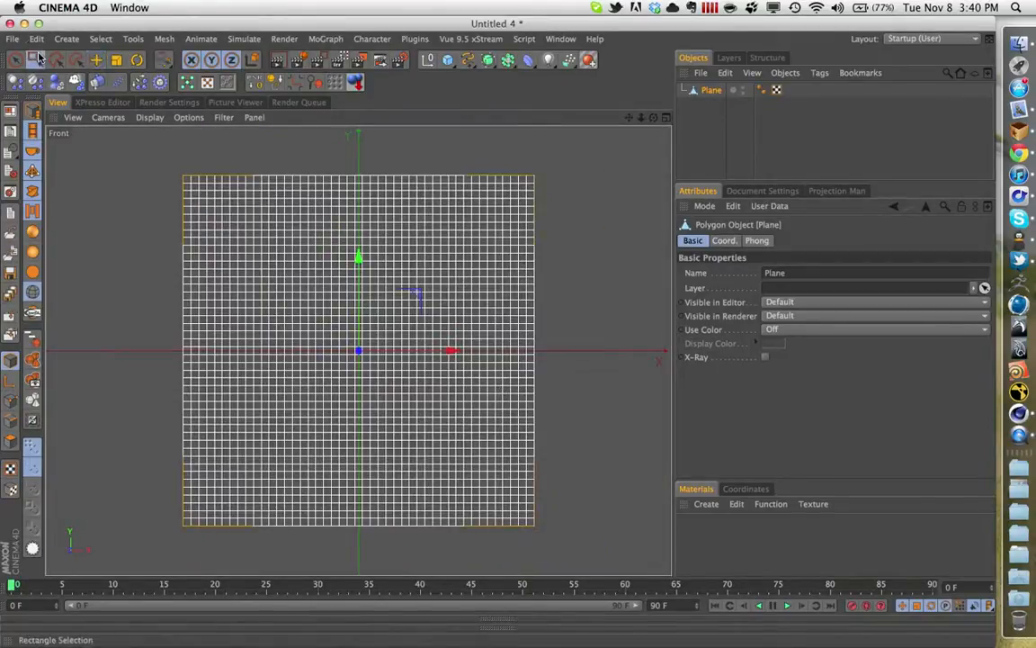
left_click(16, 401)
left_click_drag(167, 162, 580, 224)
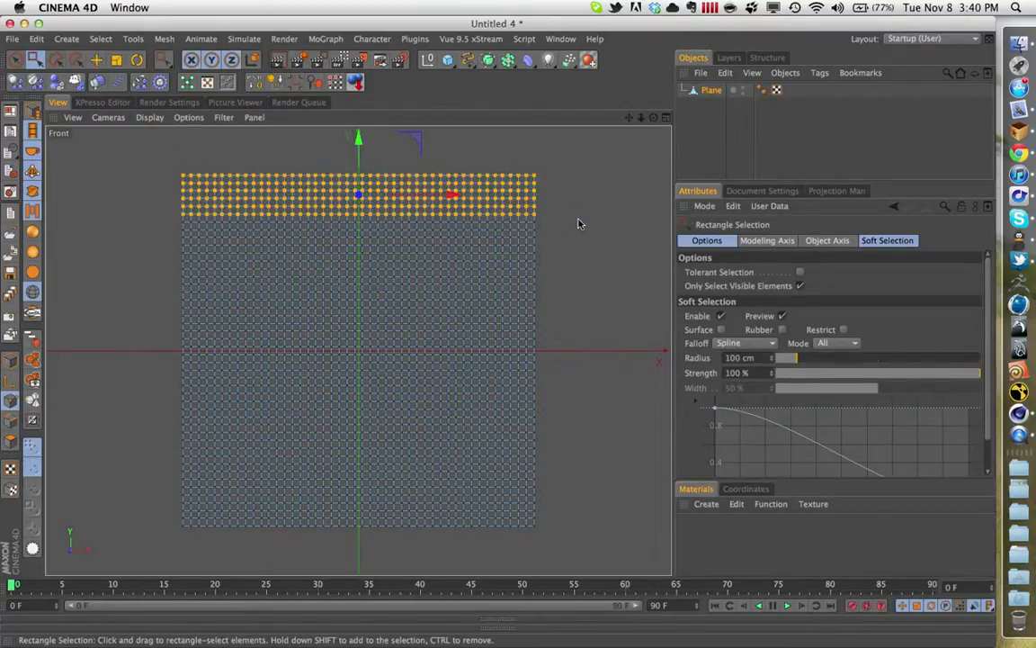
- Add a Cloth tag to the plane with the selected top points as fix points, and play the simulation to test it
right_click(716, 91)
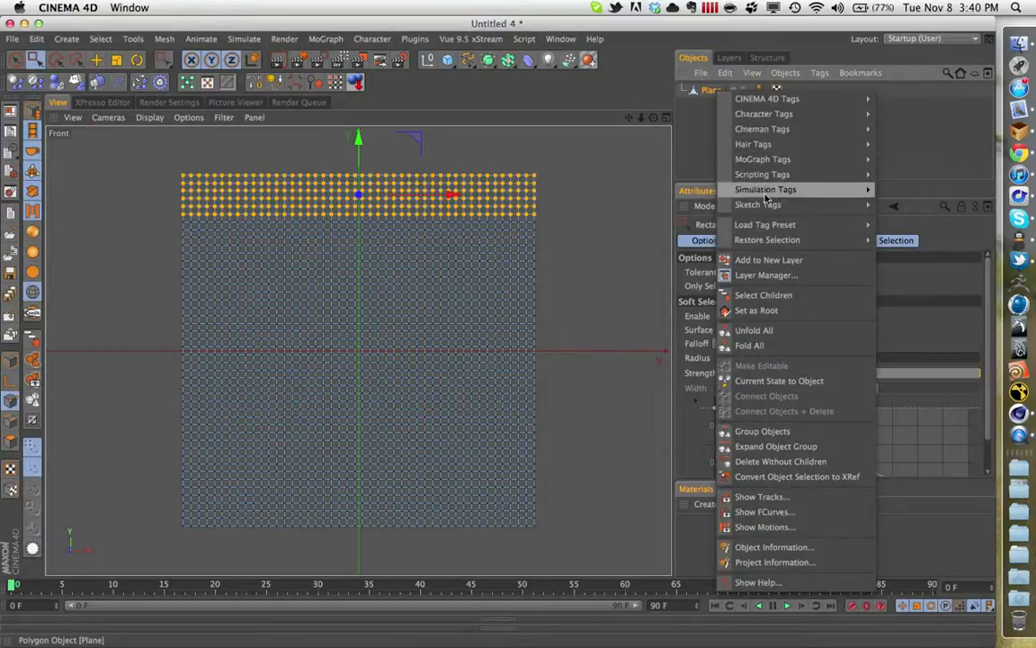
mouse_move(765, 189)
left_click(916, 284)
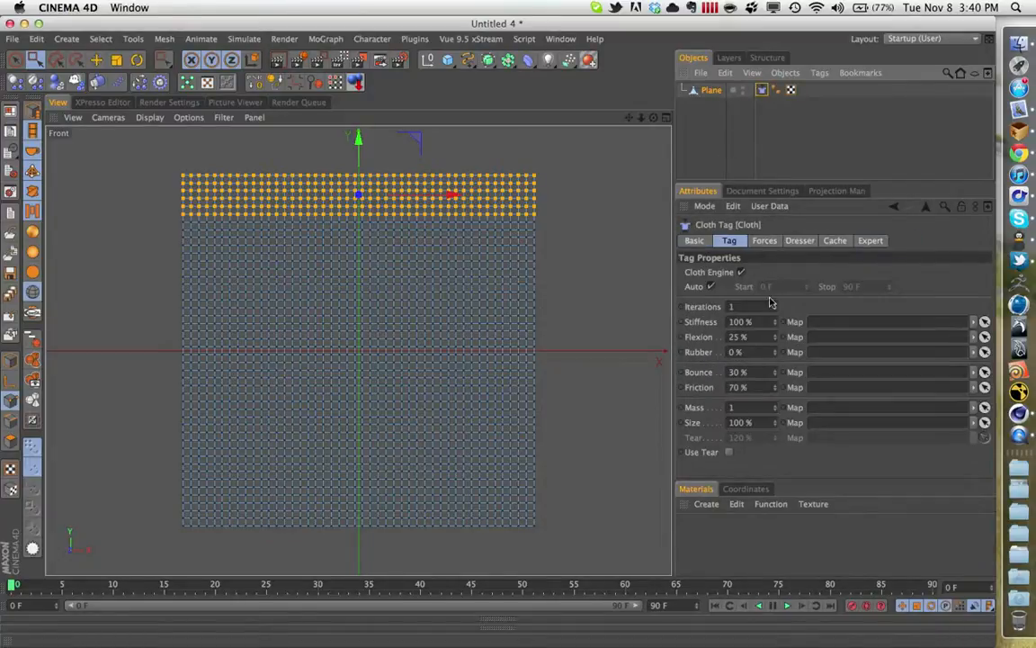
left_click(800, 240)
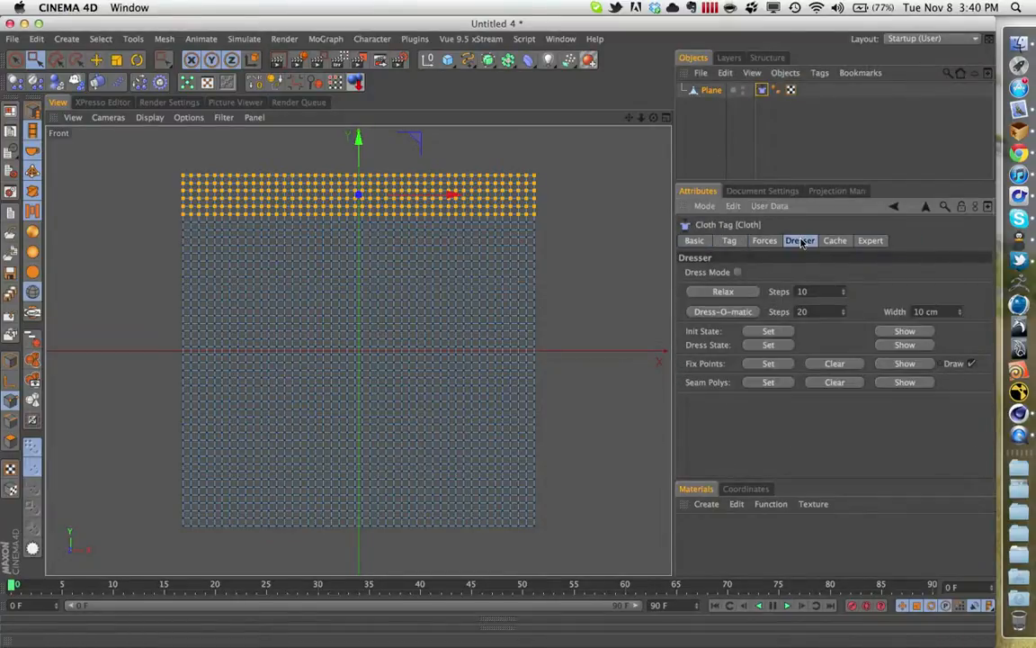
left_click(768, 363)
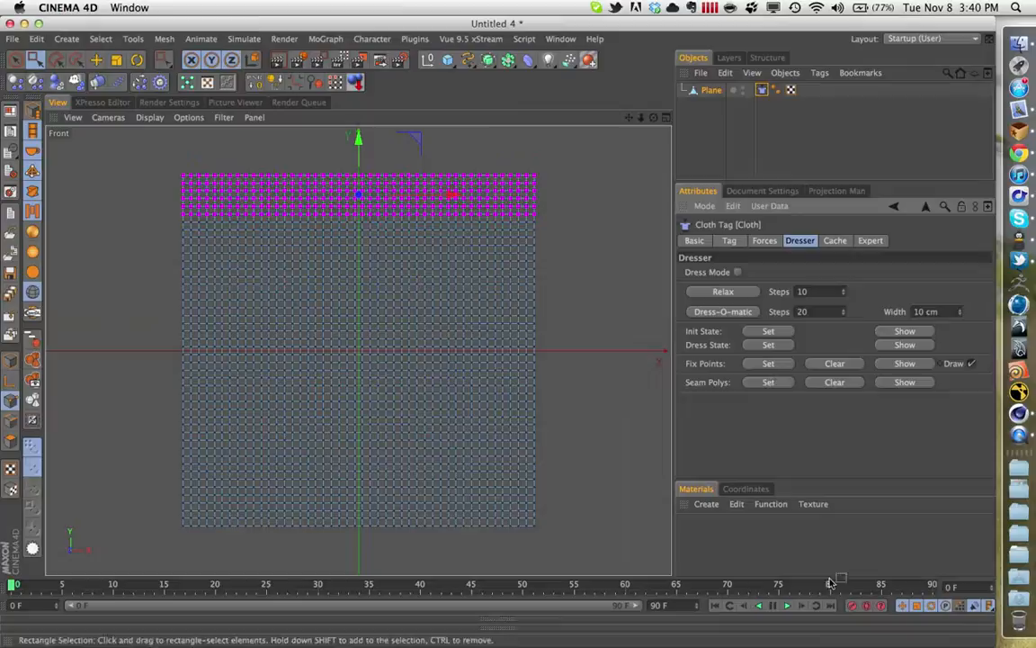
left_click(788, 606)
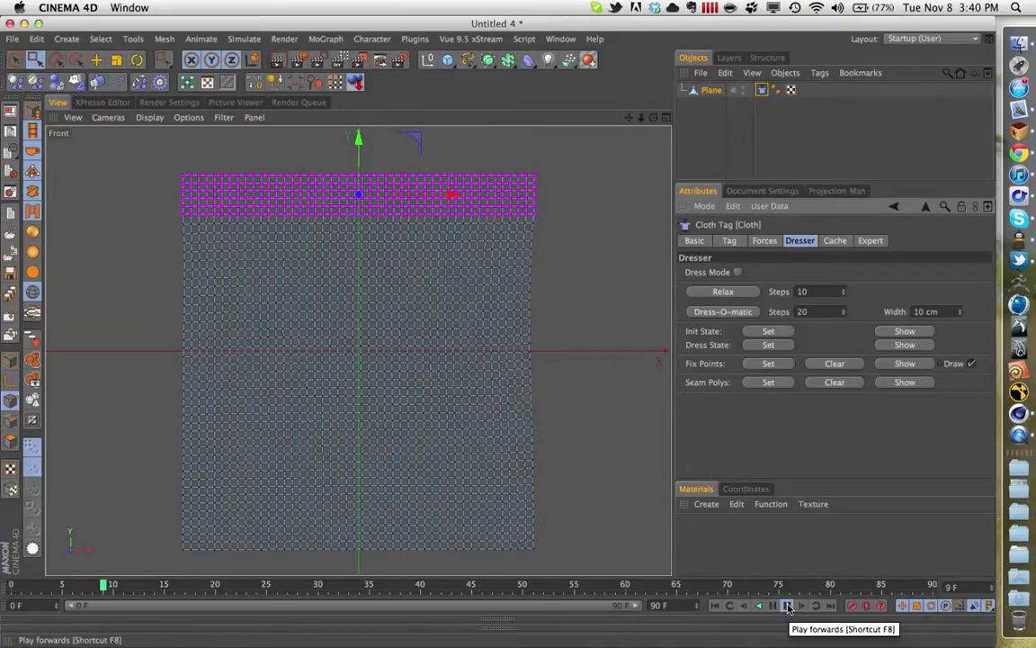
- Set the Cloth tag's bounce to 10%, friction to 90%, mass to 5, stiffness to 90% and flexion to 30%
left_click(764, 240)
left_click(729, 240)
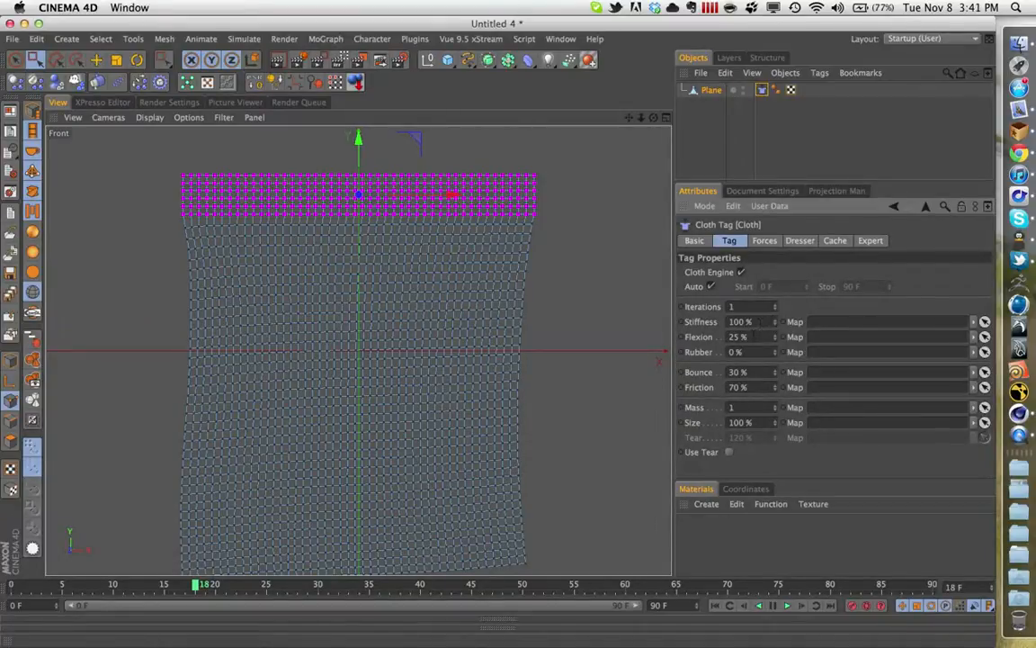
left_click(758, 371)
key("Tab")
type("90")
key("Tab")
type("5")
left_click(739, 321)
type("90")
key("Tab")
type("30")
key("Return")
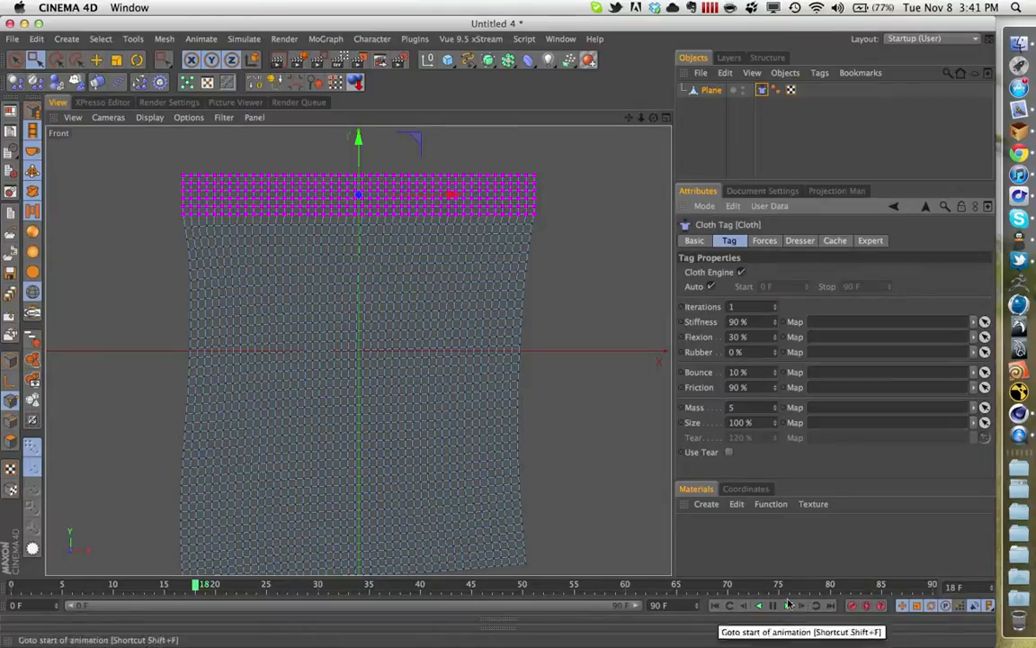
- Play the cloth simulation from the start to check the new settings, and return to frame 0
left_click(12, 586)
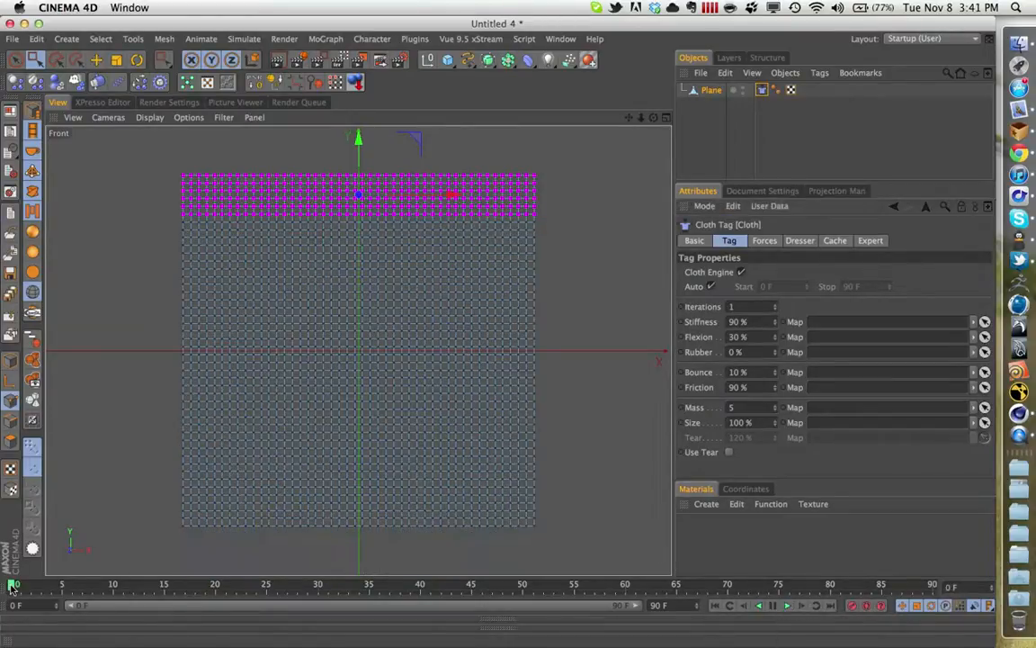
left_click(787, 606)
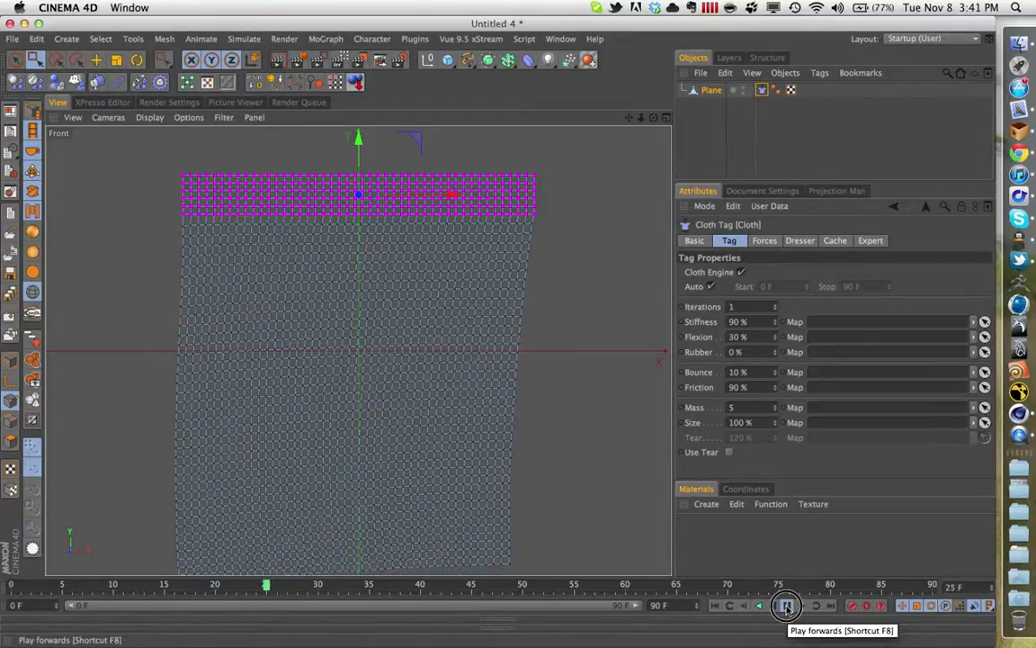
left_click(787, 605)
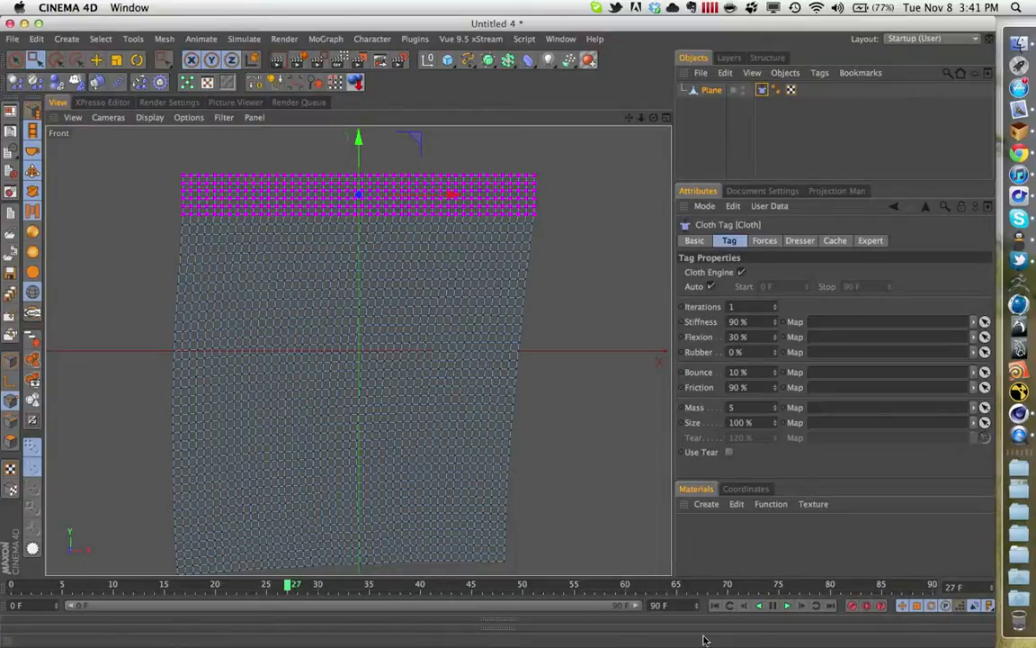
left_click(786, 607)
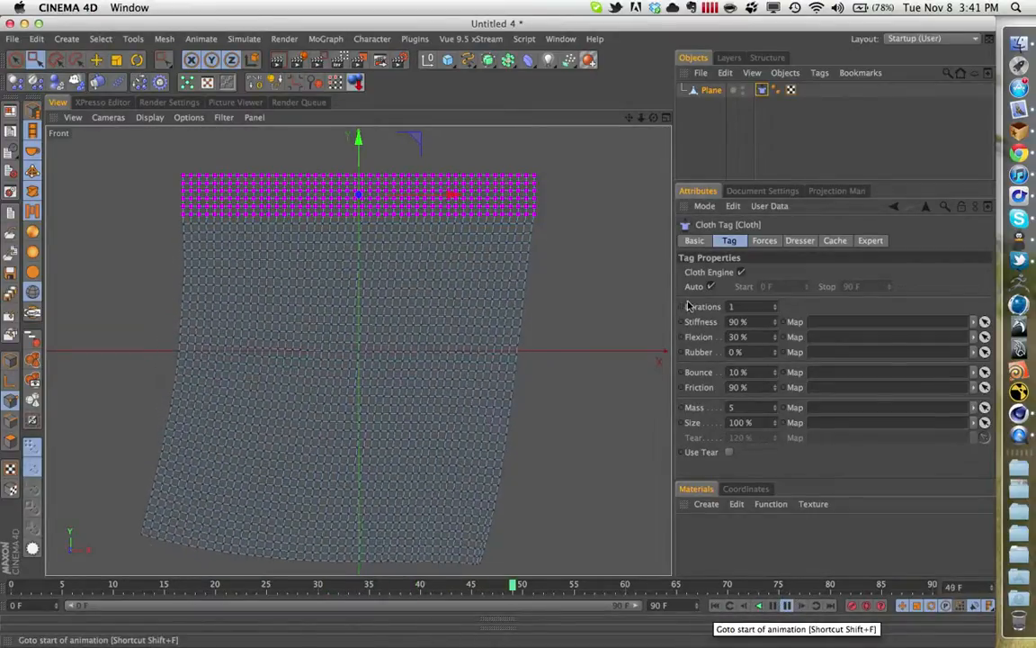
left_click(766, 612)
left_click(715, 606)
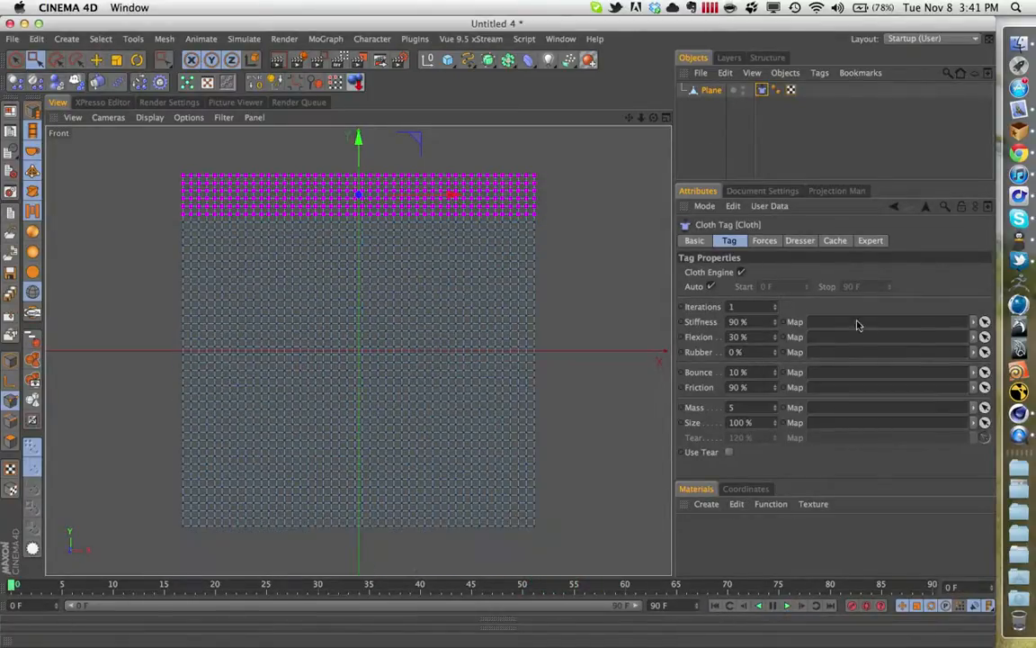
- Set the Cloth tag's wind strength to 2 and return to the full perspective view
left_click(765, 241)
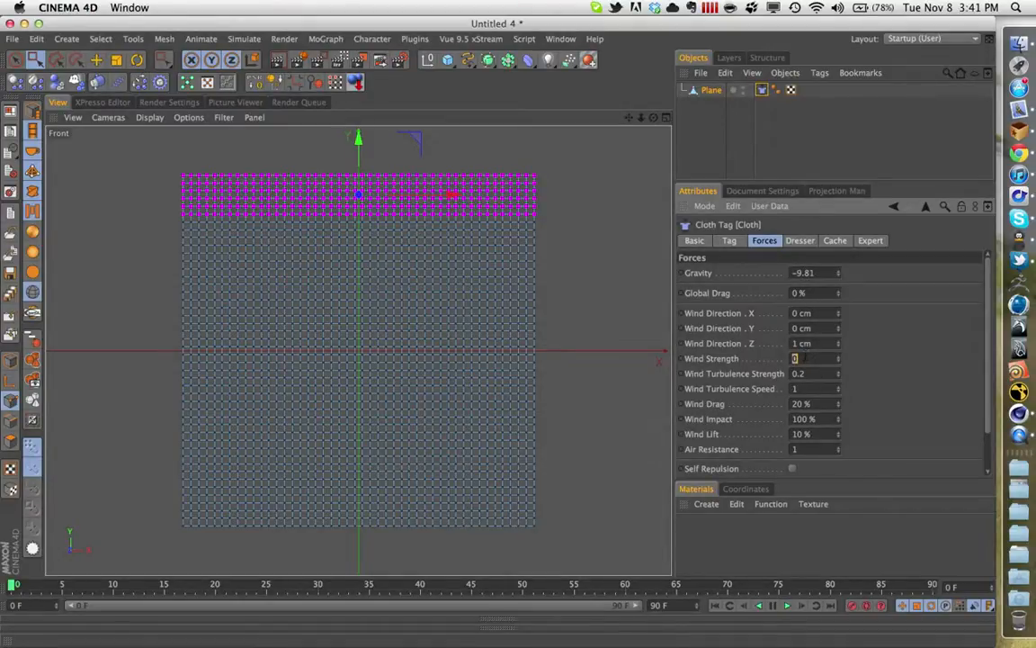
key("Return")
middle_click(347, 211)
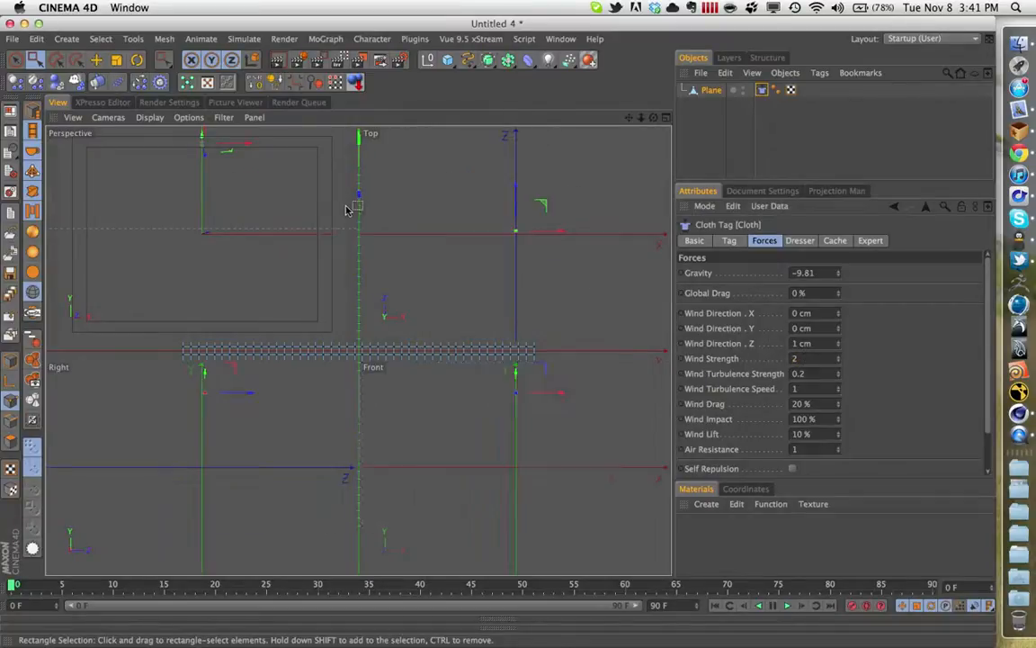
middle_click(317, 200)
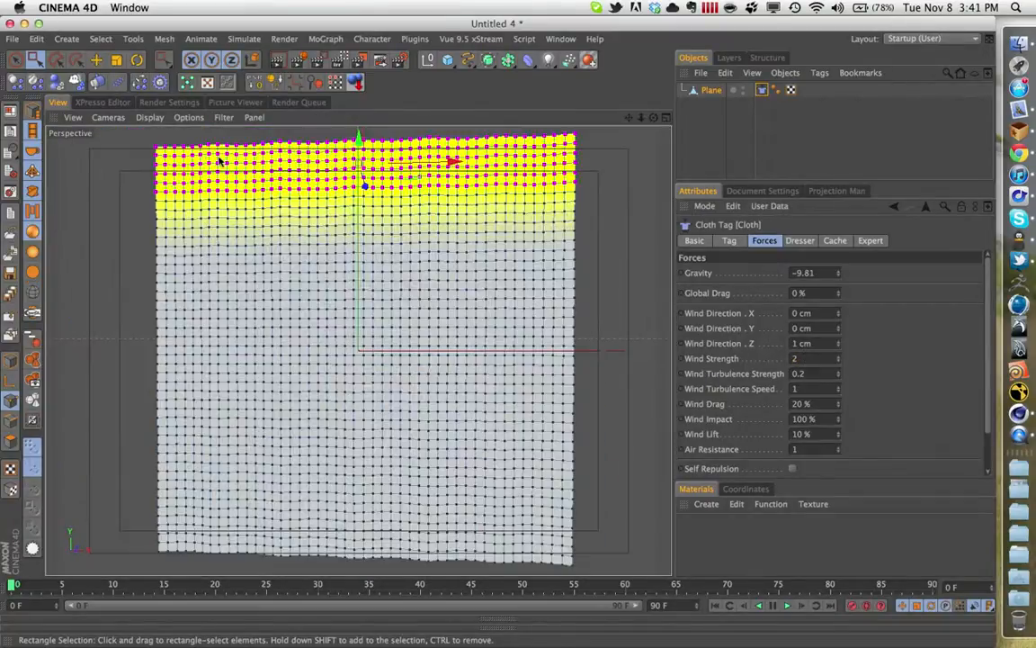
- Turn off soft selection for the Move tool and return to model mode with the plane selected
key("e")
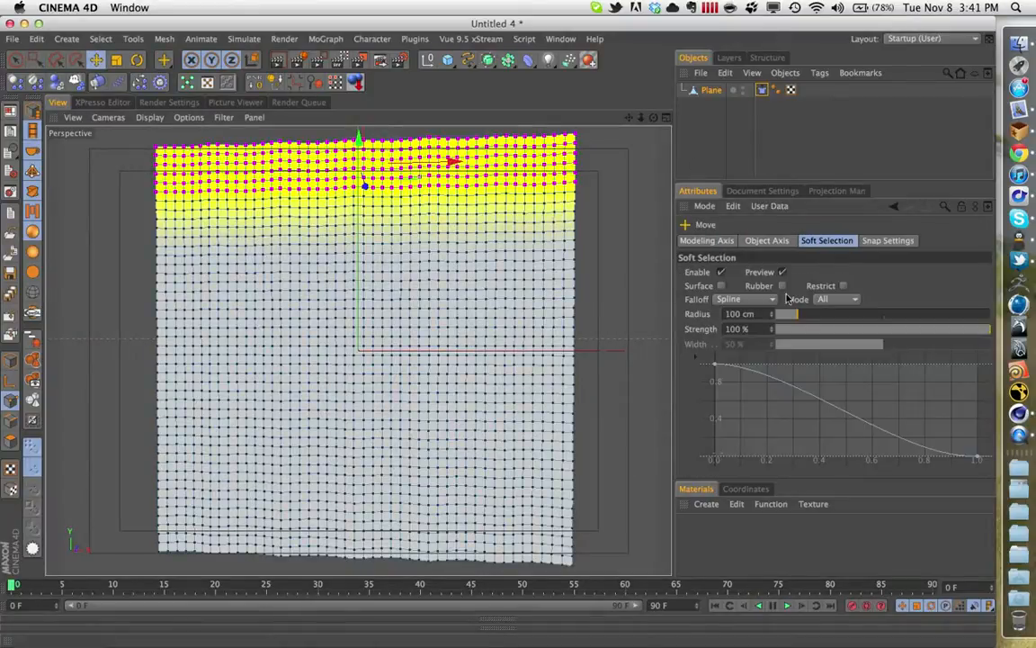
left_click(721, 271)
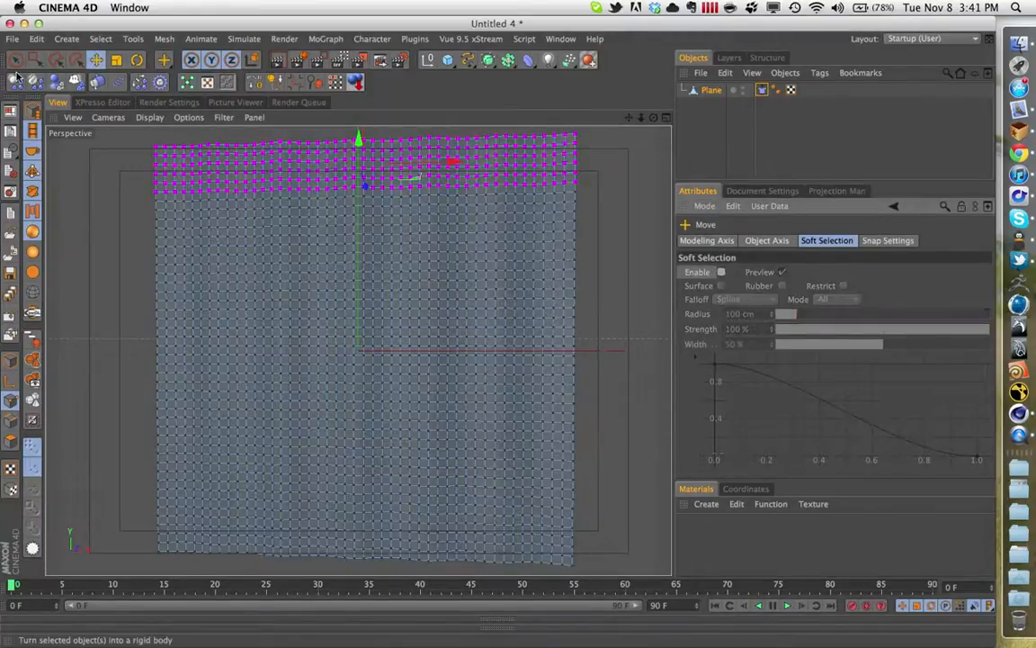
key("space")
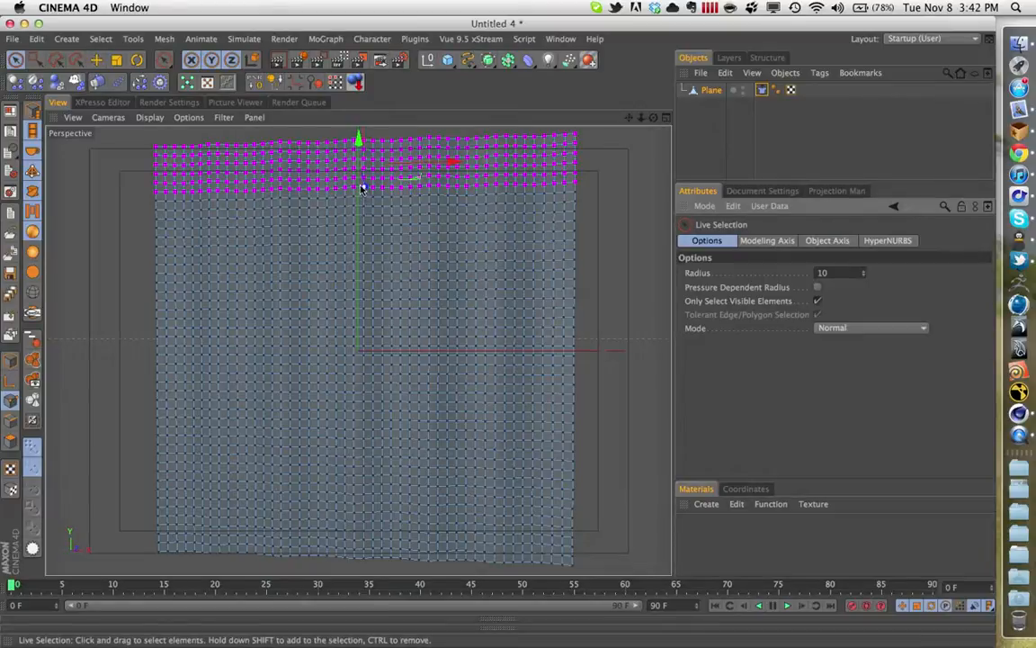
left_click(716, 90)
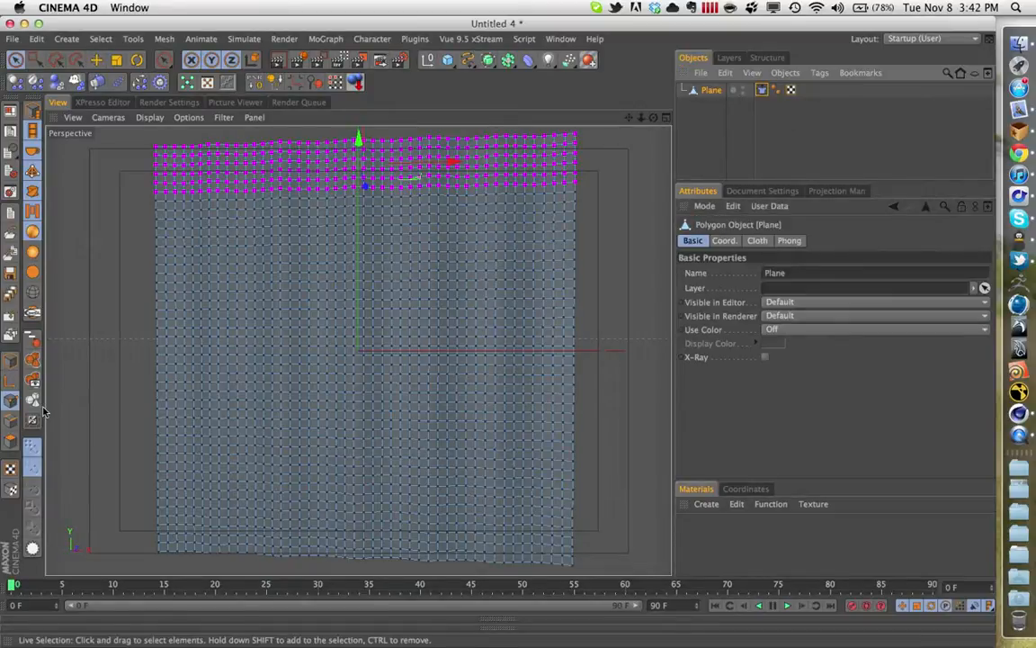
left_click(11, 359)
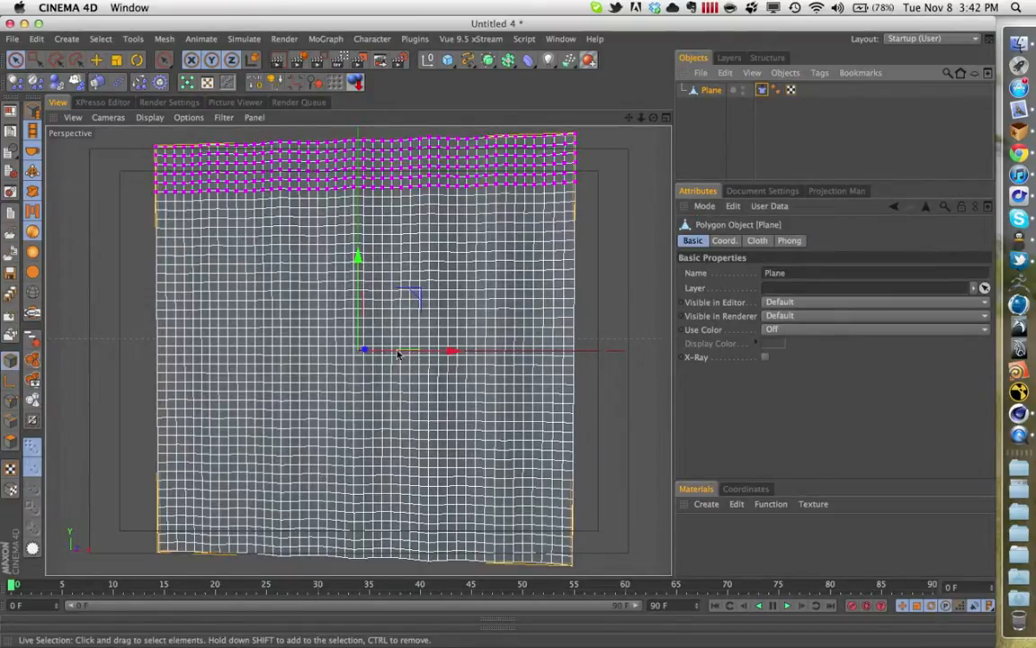
- Play the cloth simulation viewed from the side to check how the wind affects the cloth, and stop it
left_click_drag(359, 255, 506, 317)
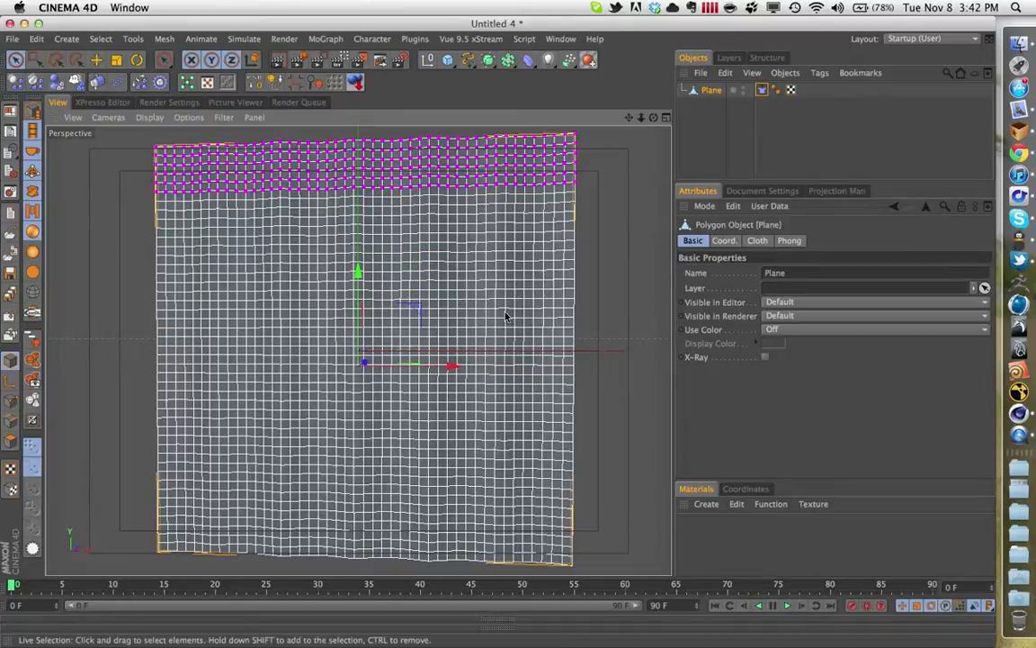
key("super+z")
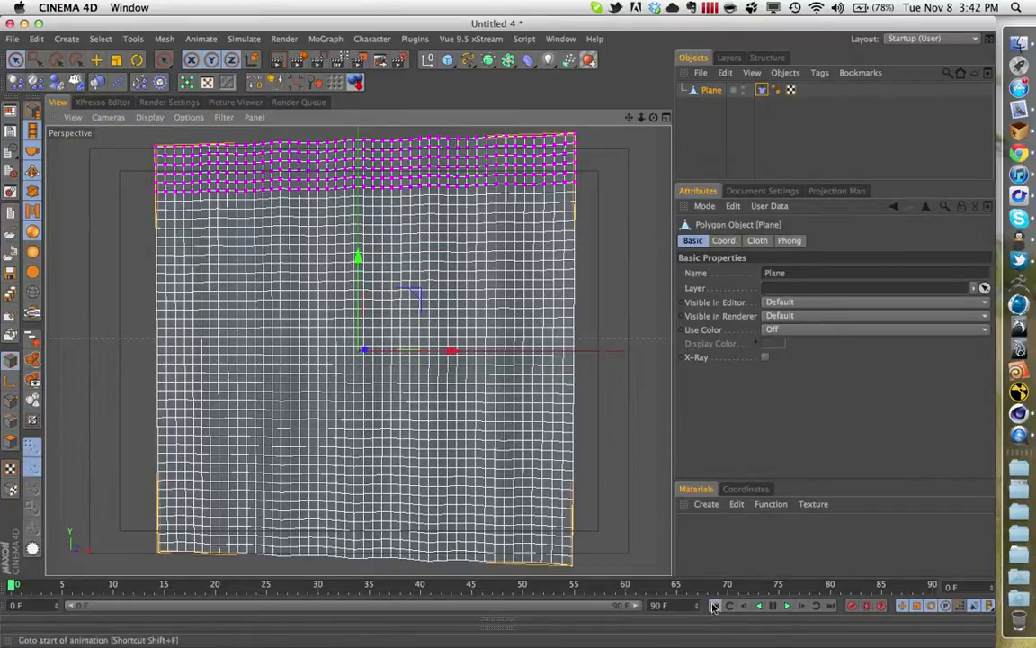
left_click_drag(532, 356, 184, 311, "alt")
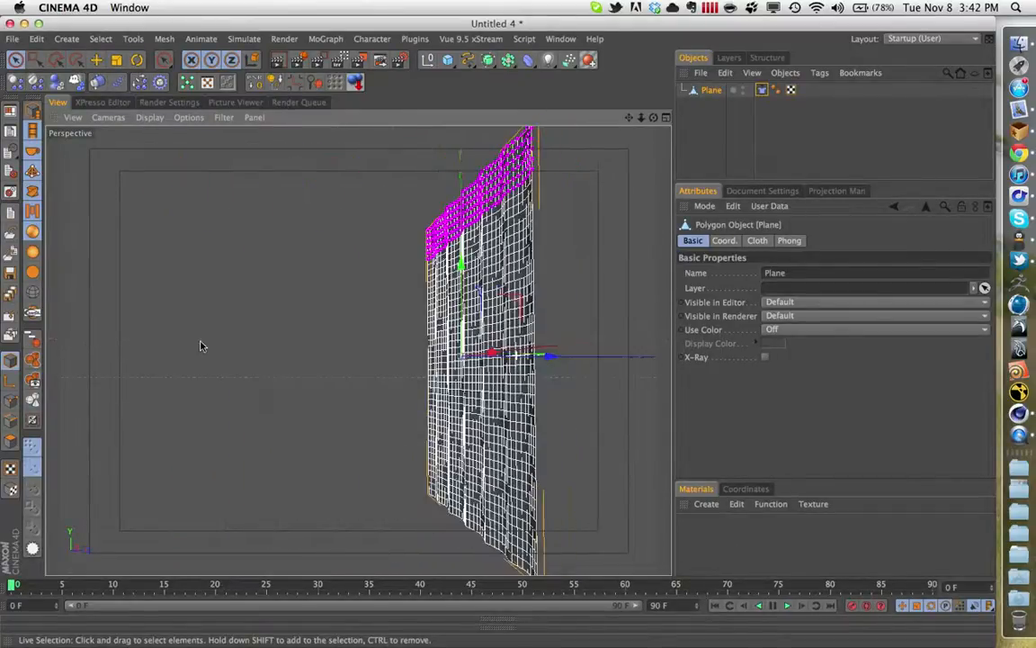
left_click_drag(460, 276, 556, 331, "alt")
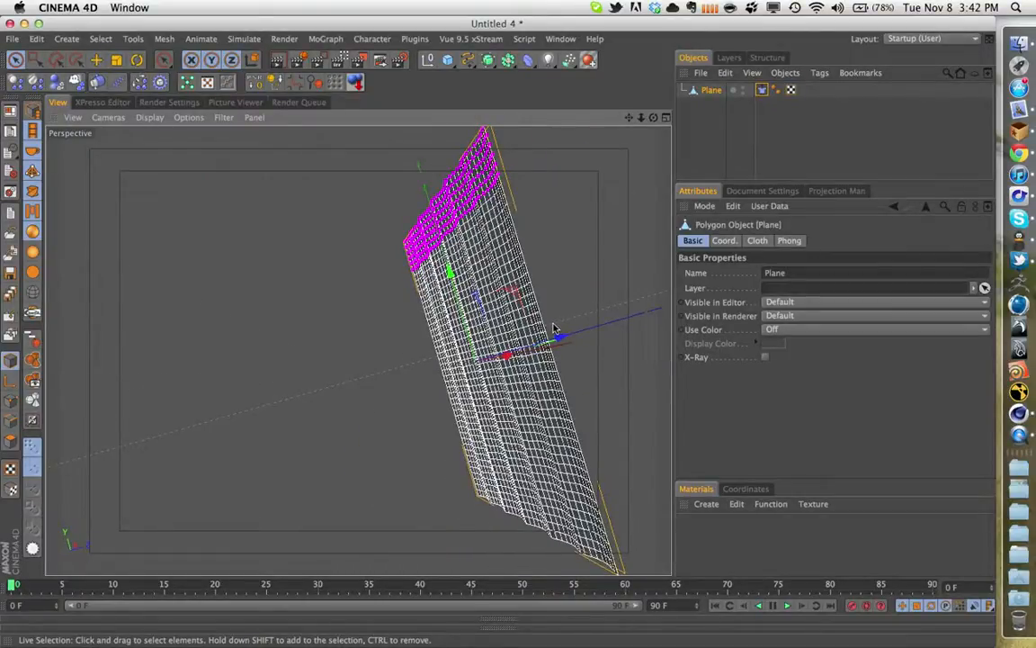
left_click_drag(554, 328, 559, 327, "alt")
right_click_drag(559, 312, 412, 328, "alt")
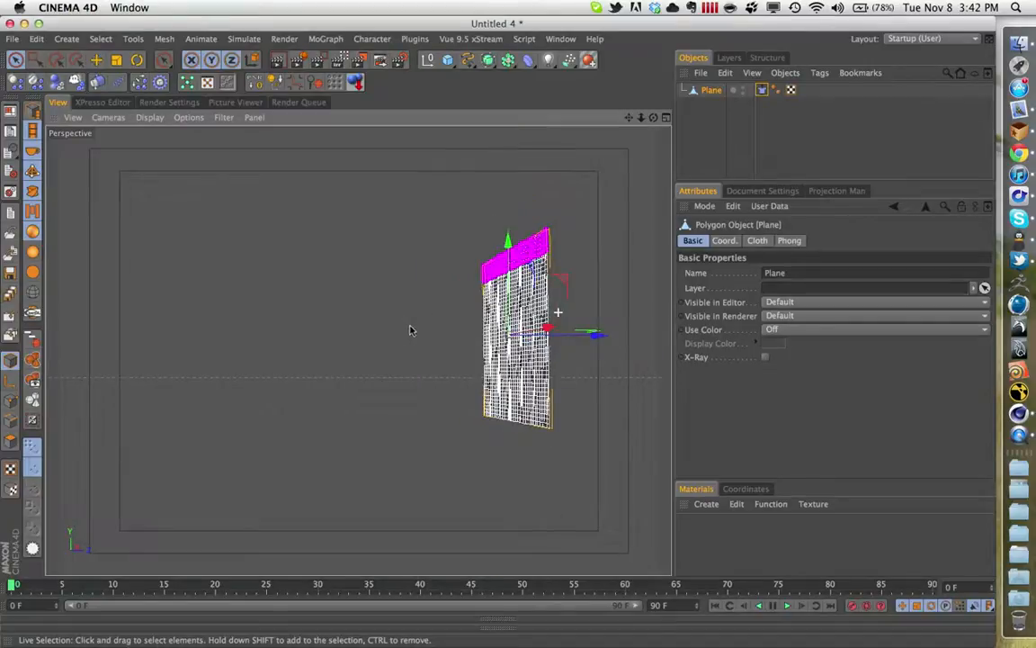
left_click_drag(470, 330, 432, 331, "alt")
left_click(787, 606)
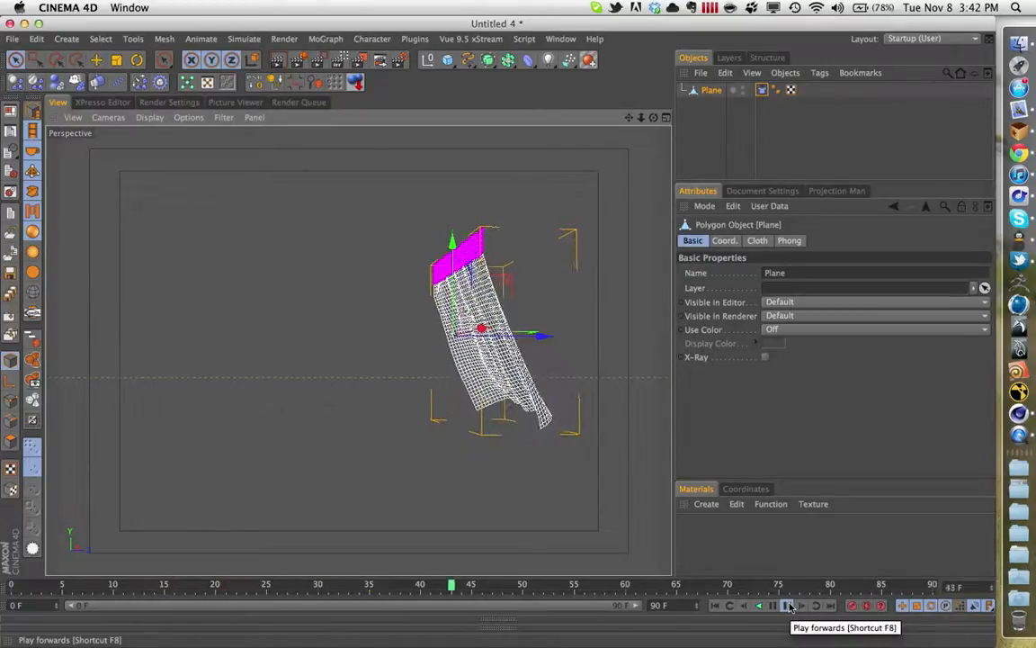
left_click(790, 606)
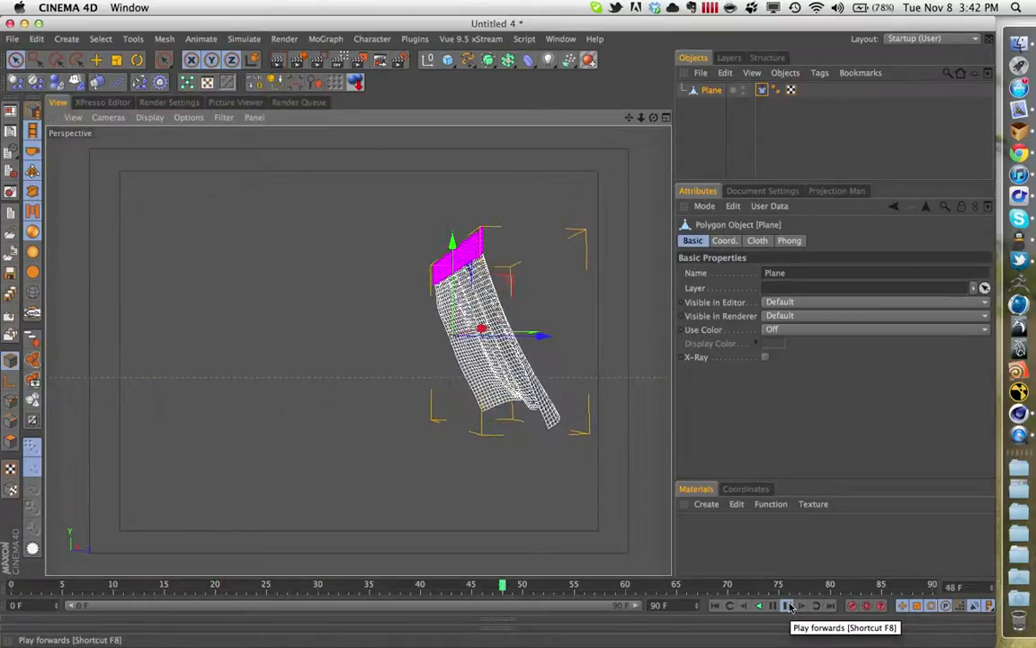
- Set the Cloth tag's wind strength to 5 and wind turbulence strength to 1, and play the simulation from the start
left_click(762, 90)
double_click(808, 357)
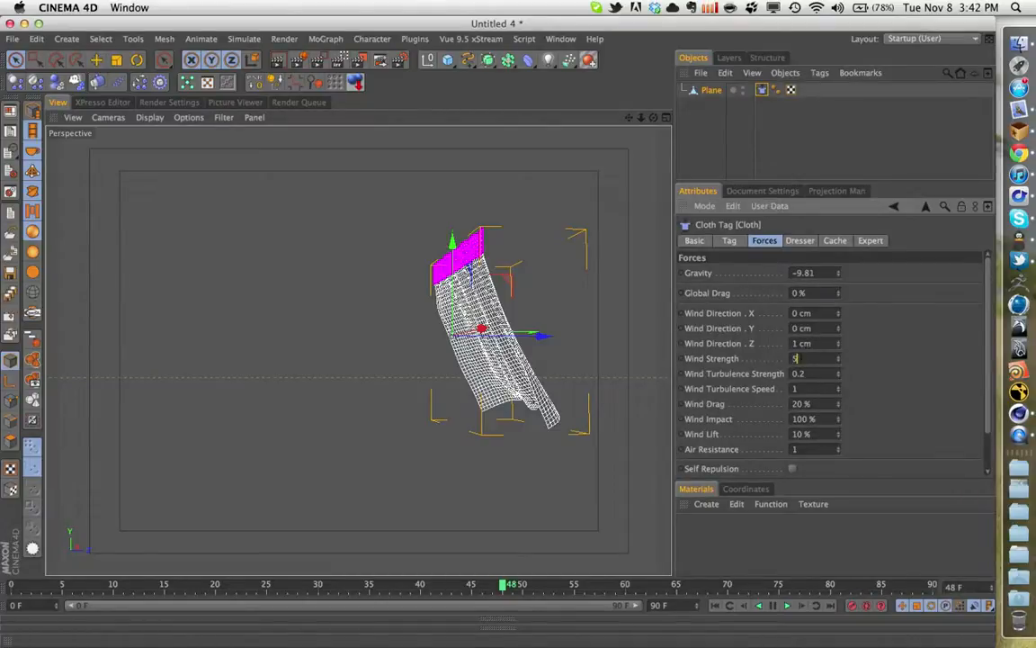
type("5")
key("Tab")
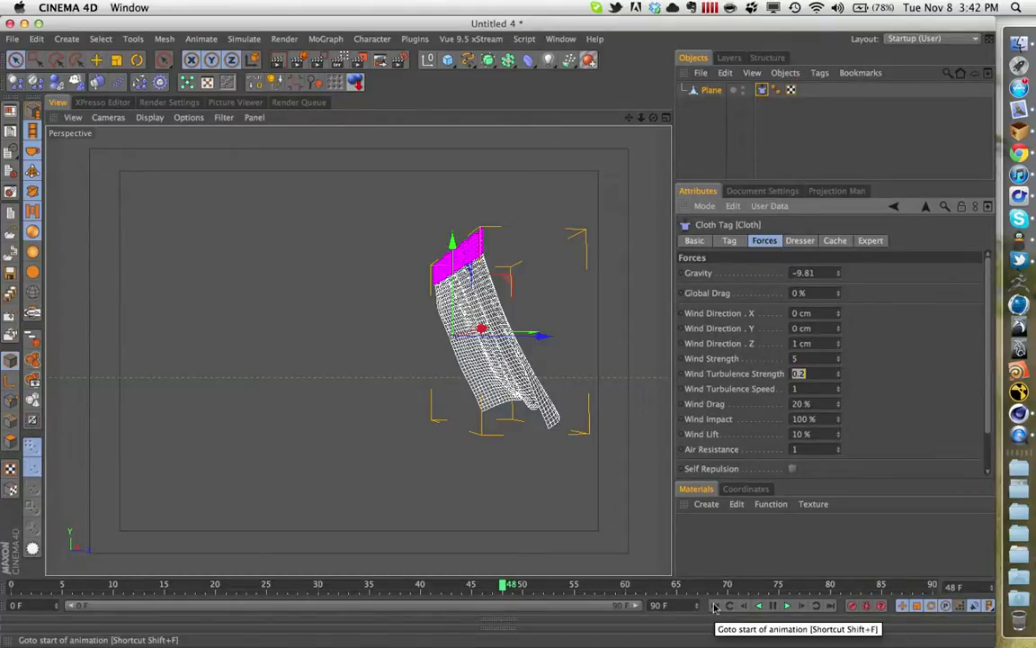
left_click(811, 376)
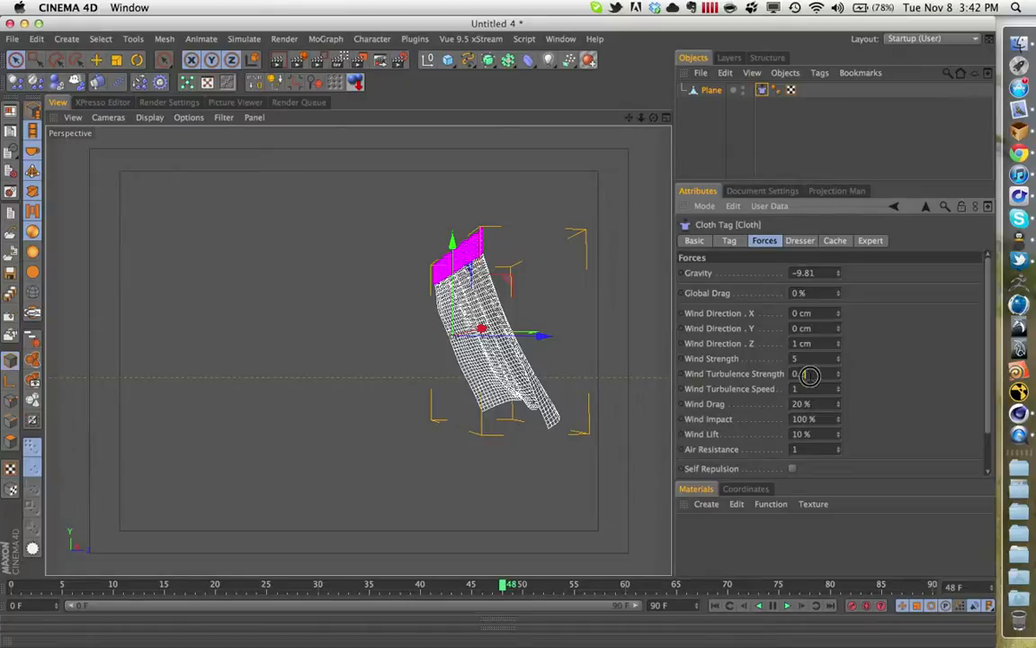
double_click(810, 376)
left_click(715, 605)
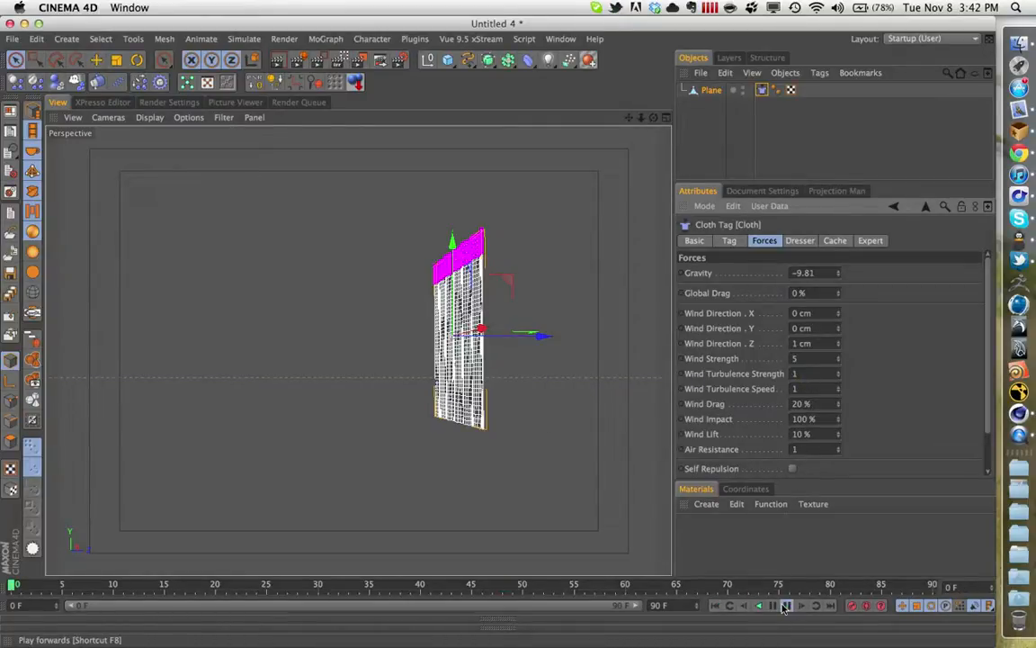
left_click(786, 606)
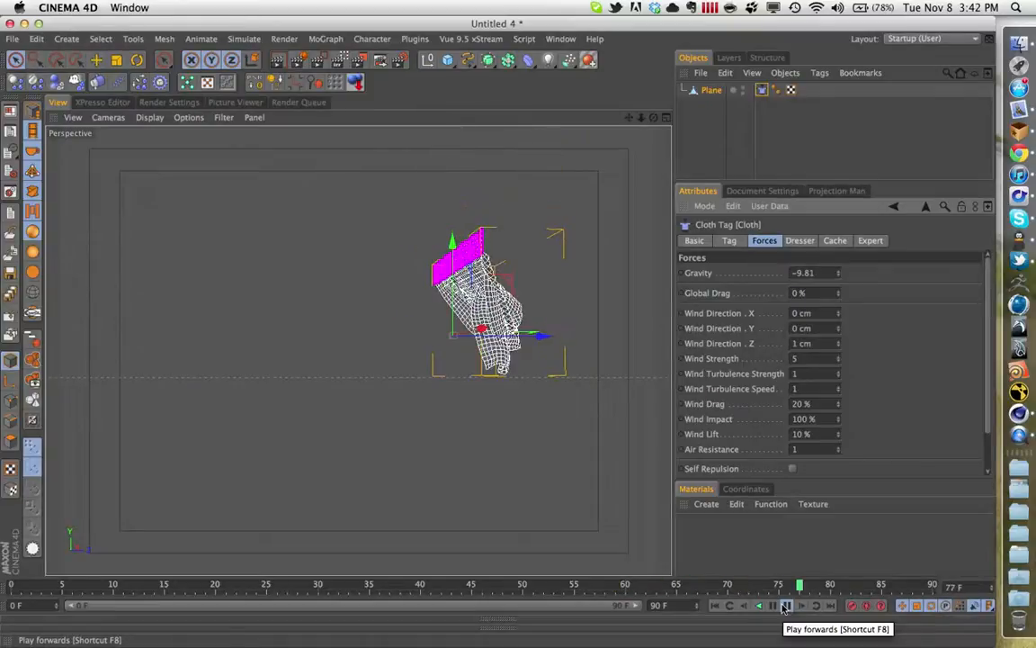
- Enable self collision in the Cloth tag's expert settings and replay the cloth simulation from the start
left_click(835, 241)
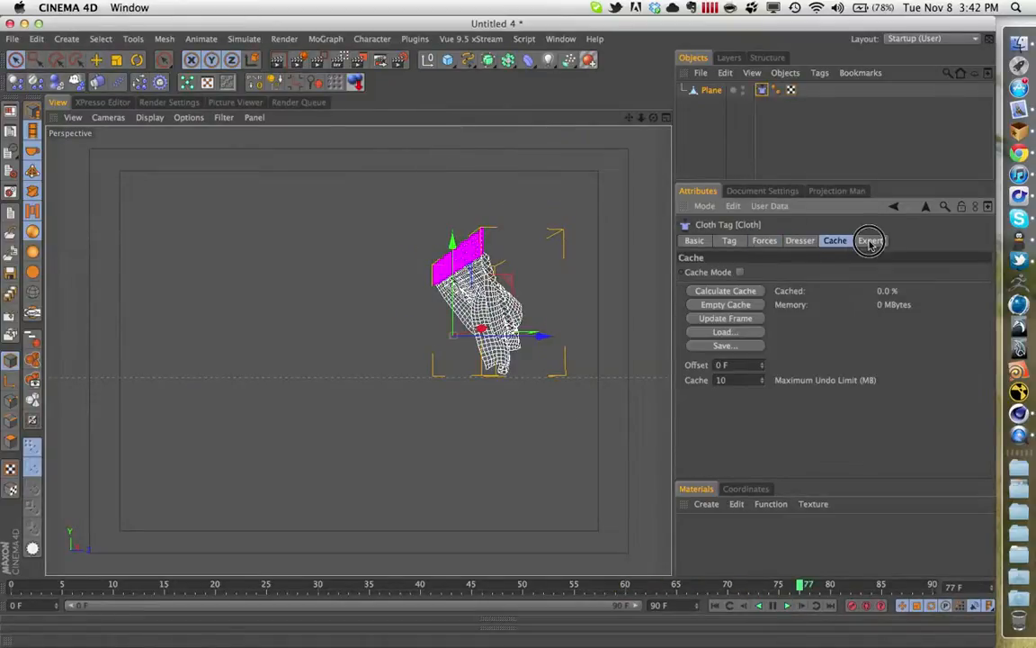
left_click(869, 241)
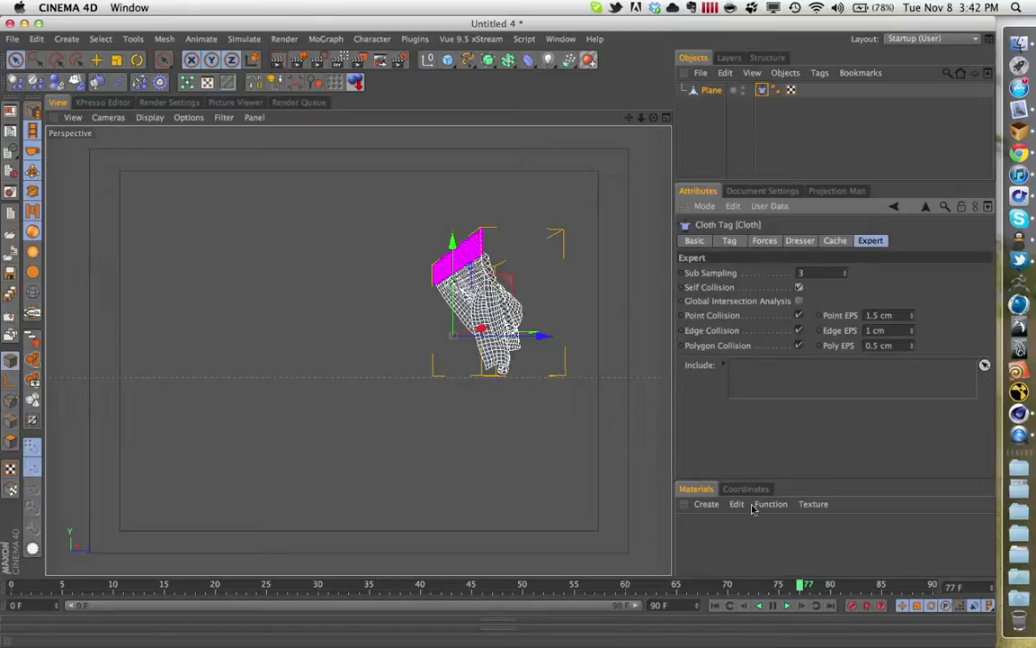
left_click(717, 606)
left_click(787, 608)
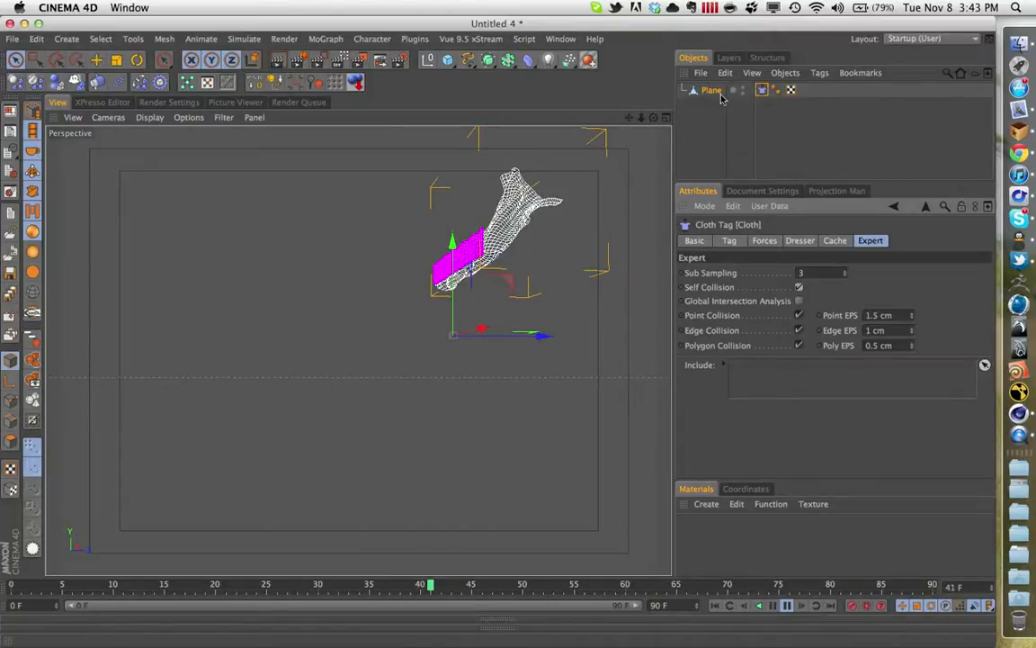
- Stop the Growl notification service and switch back to Cinema 4D
left_click(751, 7)
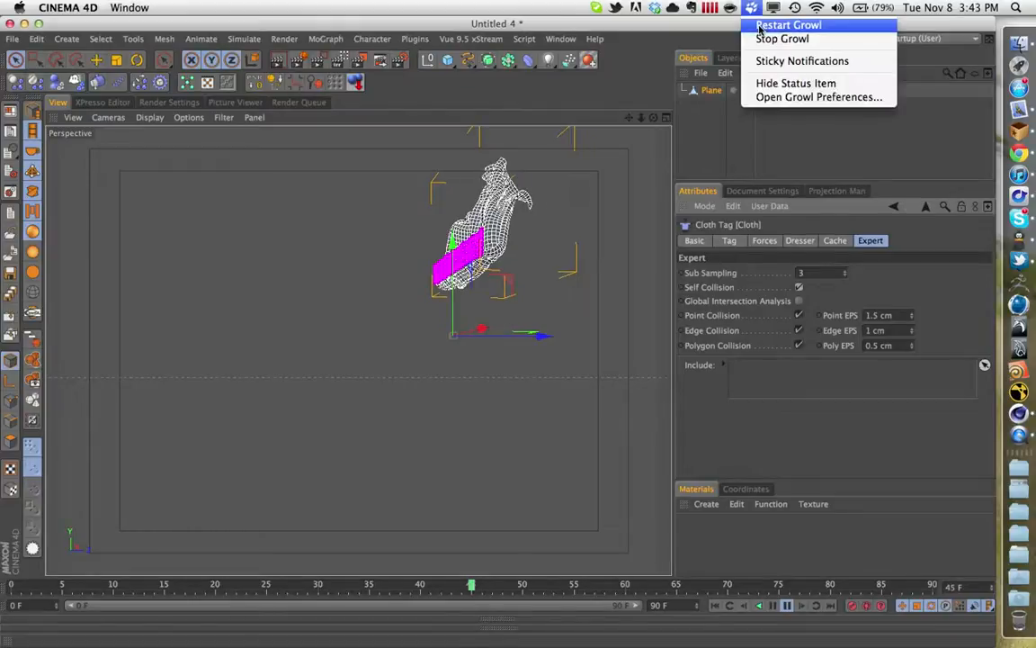
left_click(761, 40)
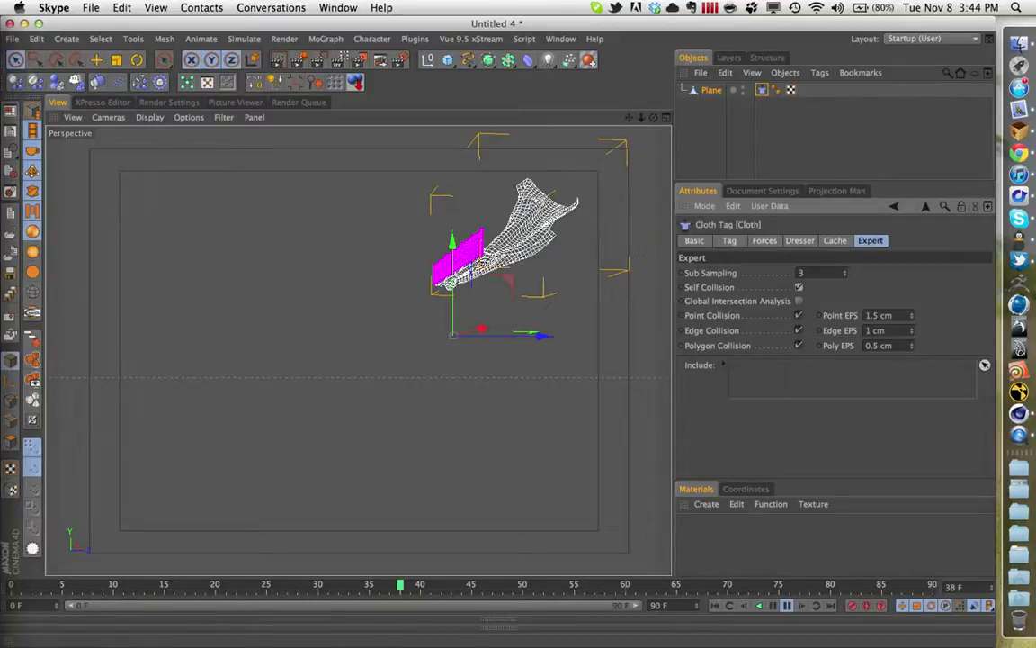
left_click(410, 367)
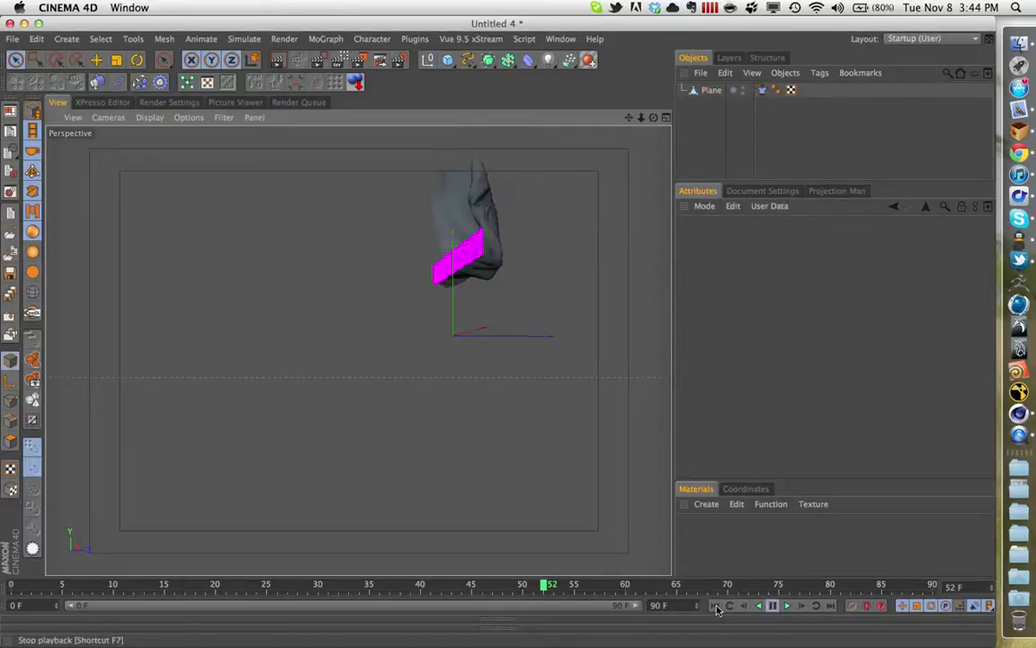
- Return the animation to frame 0 and switch to the open project cloth in the wind.c4d
left_click(716, 608)
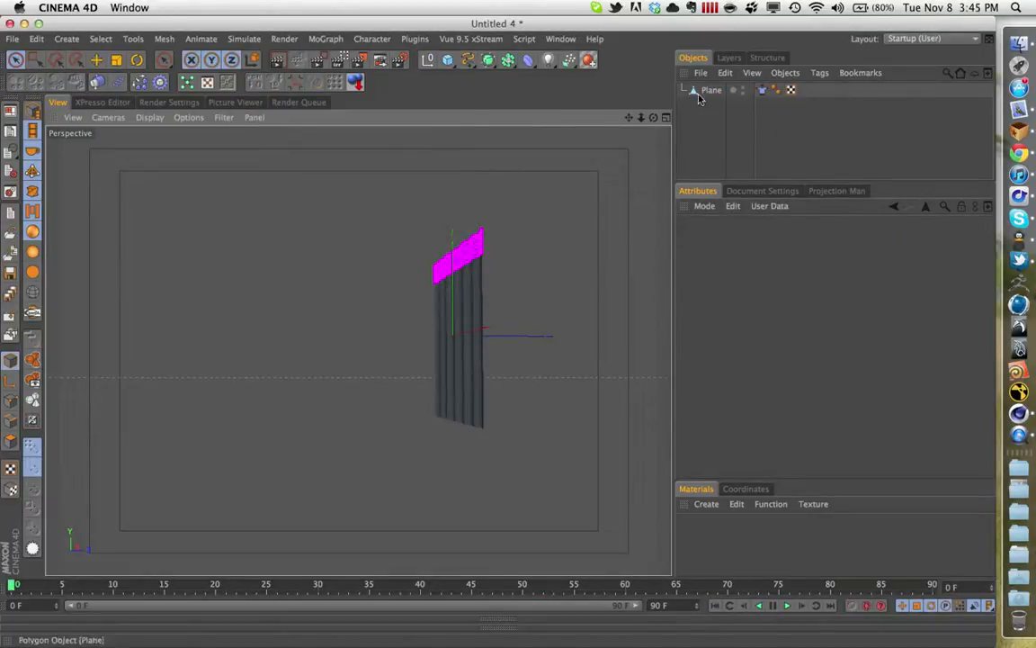
left_click(13, 133)
left_click(31, 150)
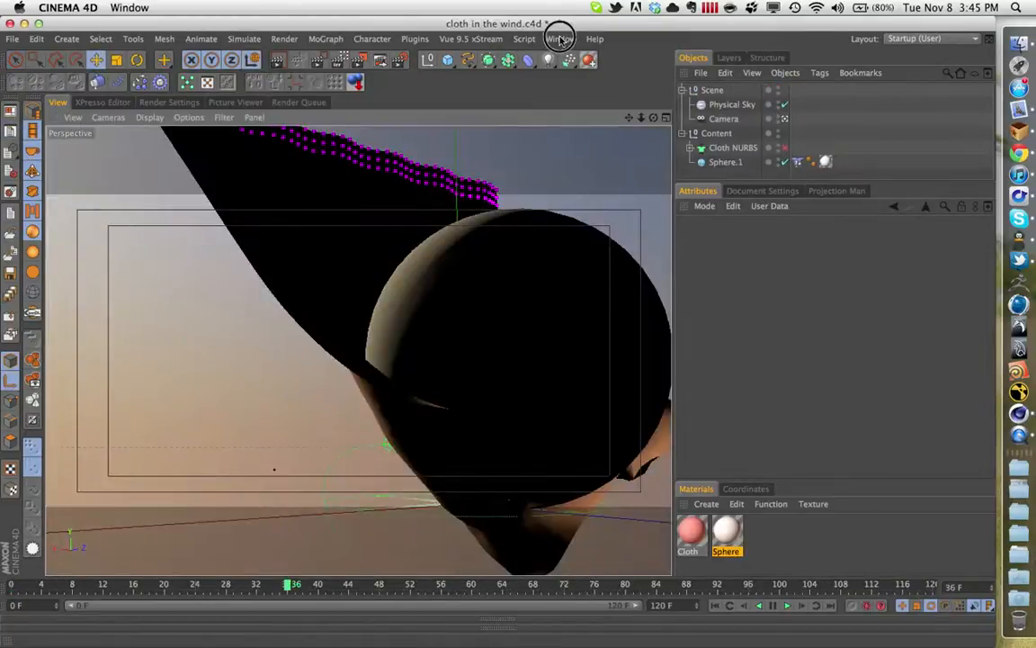
left_click(561, 39)
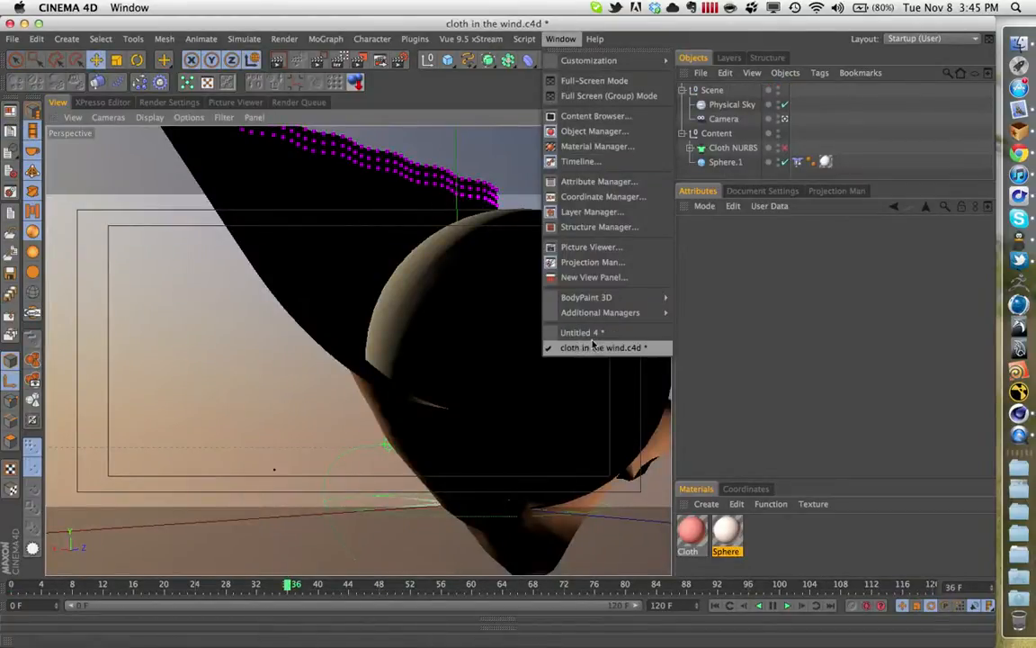
left_click(565, 40)
left_click(568, 42)
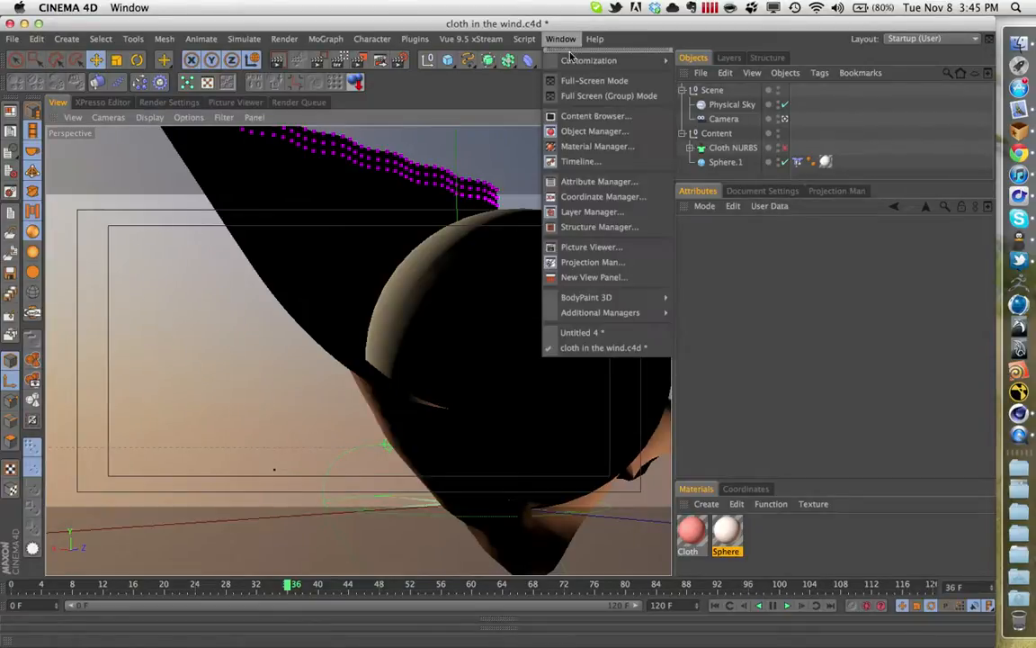
left_click(568, 50)
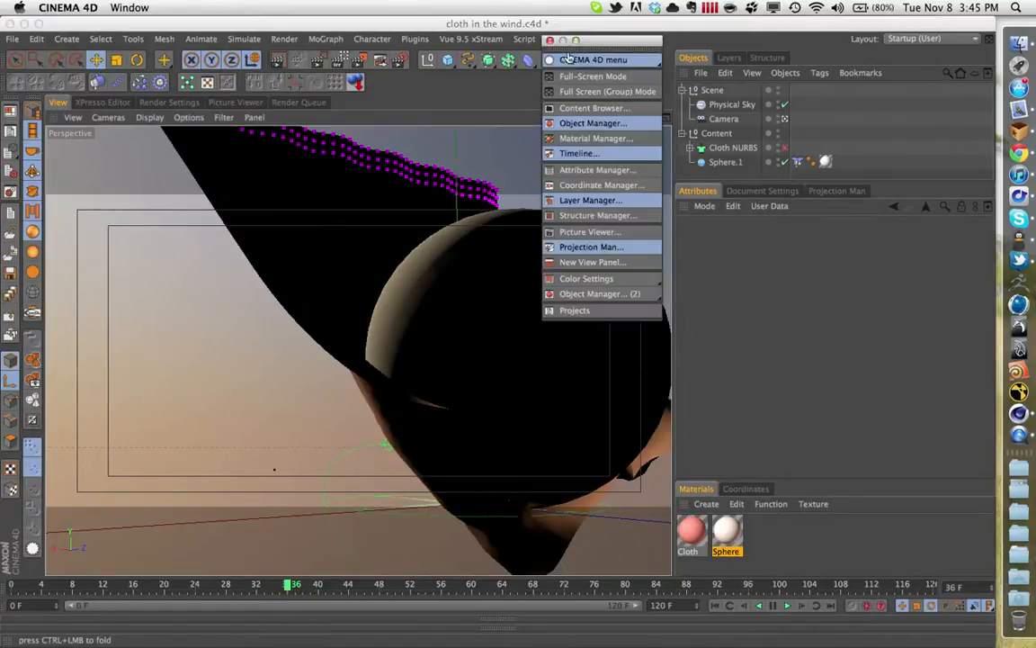
mouse_move(583, 312)
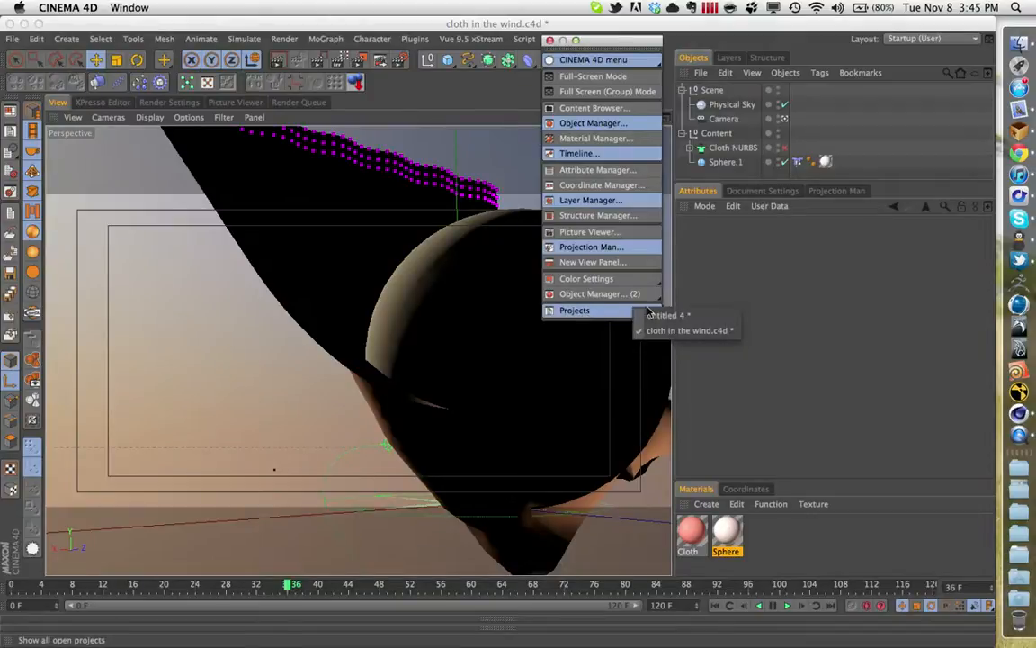
right_click(583, 312)
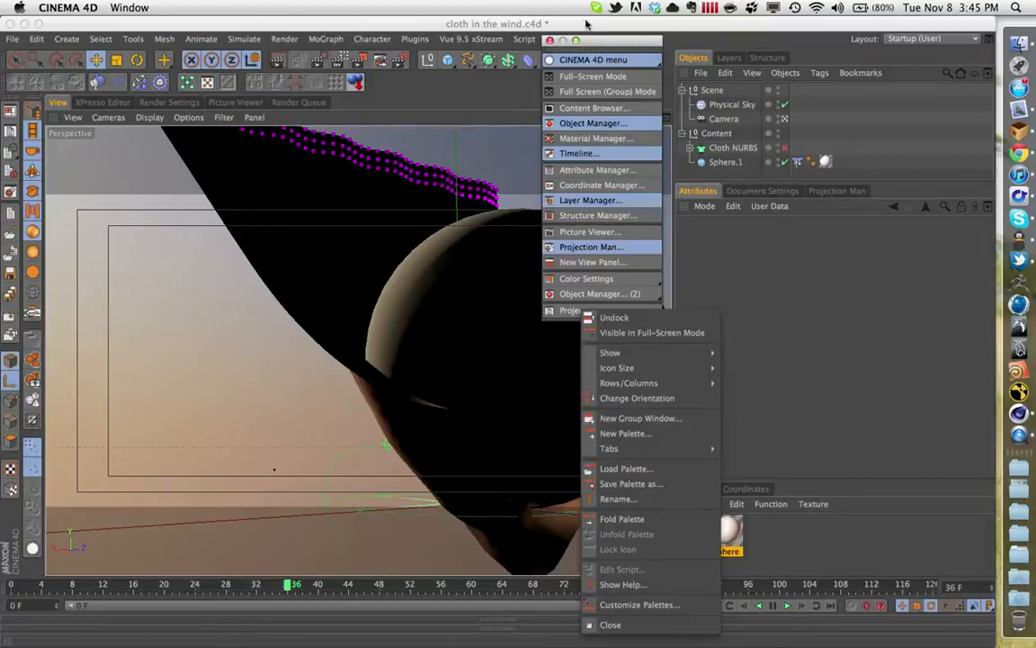
left_click(549, 41)
left_click(549, 40)
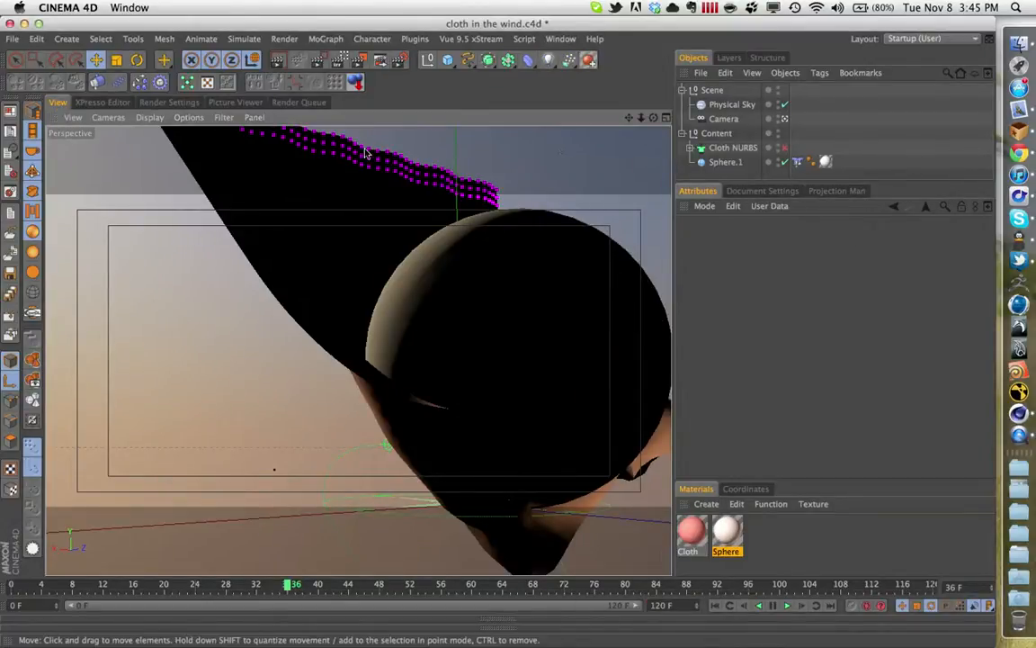
- Save cloth in the wind.c4d and copy its Cloth and Sphere materials into the Untitled 4 project
left_click(12, 38)
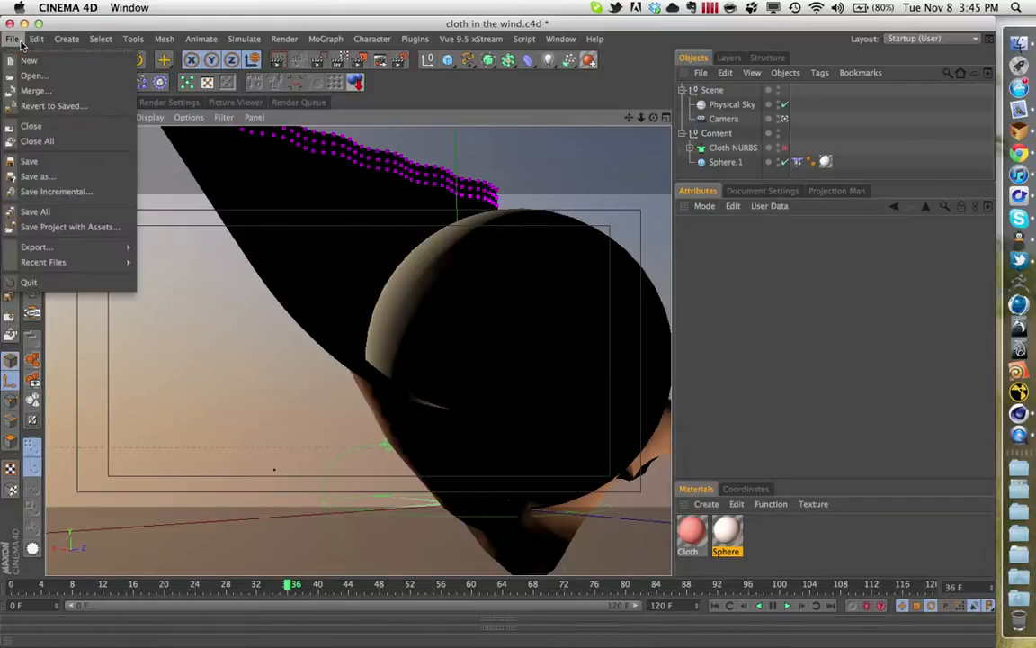
left_click(33, 161)
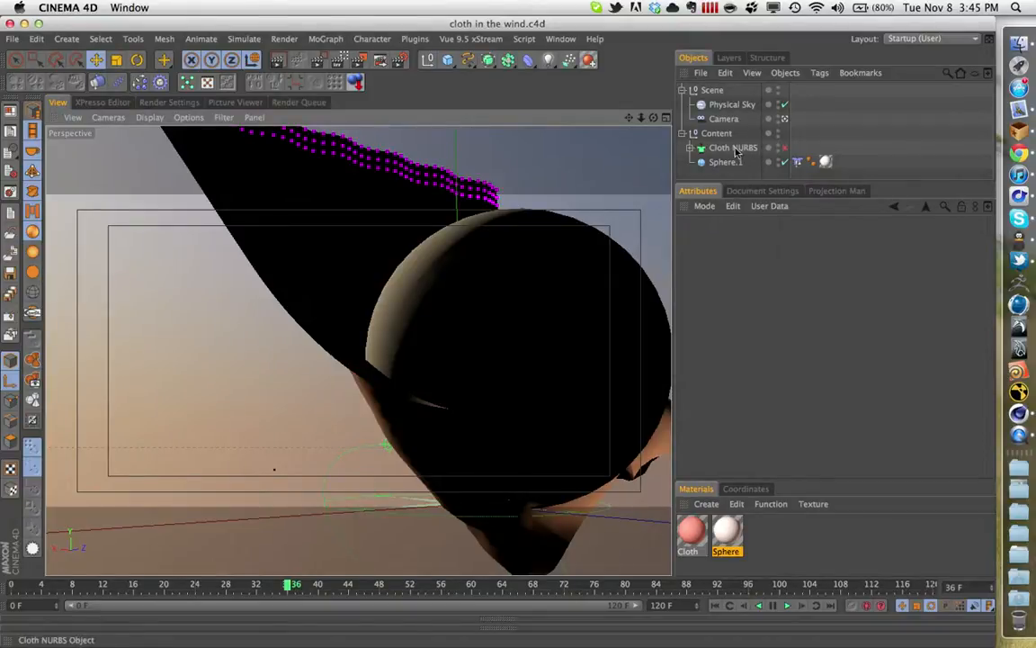
left_click_drag(823, 547, 690, 532)
right_click(694, 533)
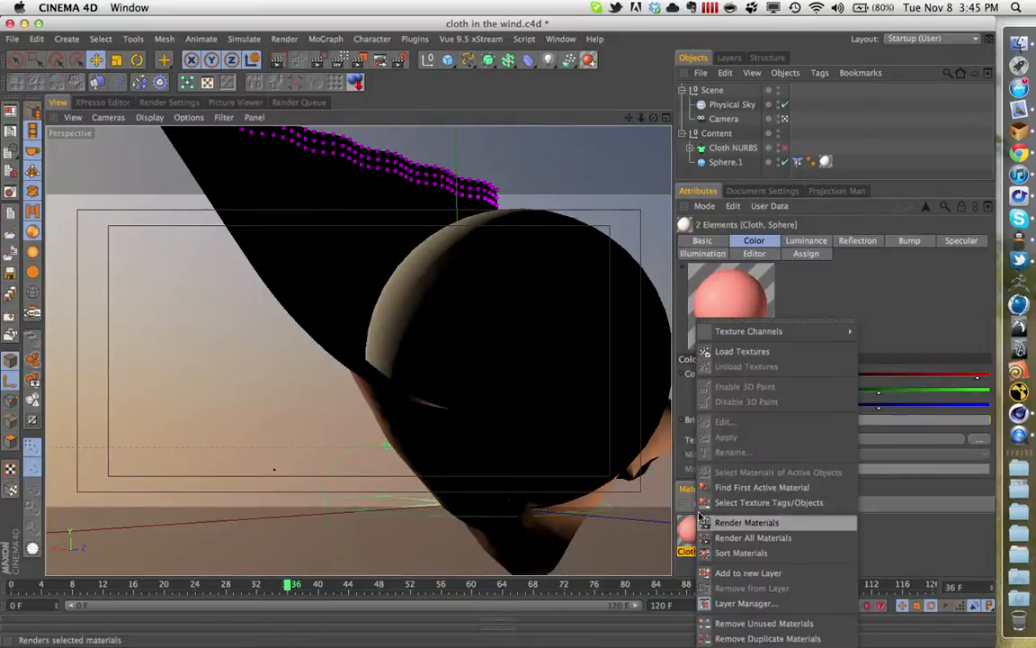
left_click(685, 554)
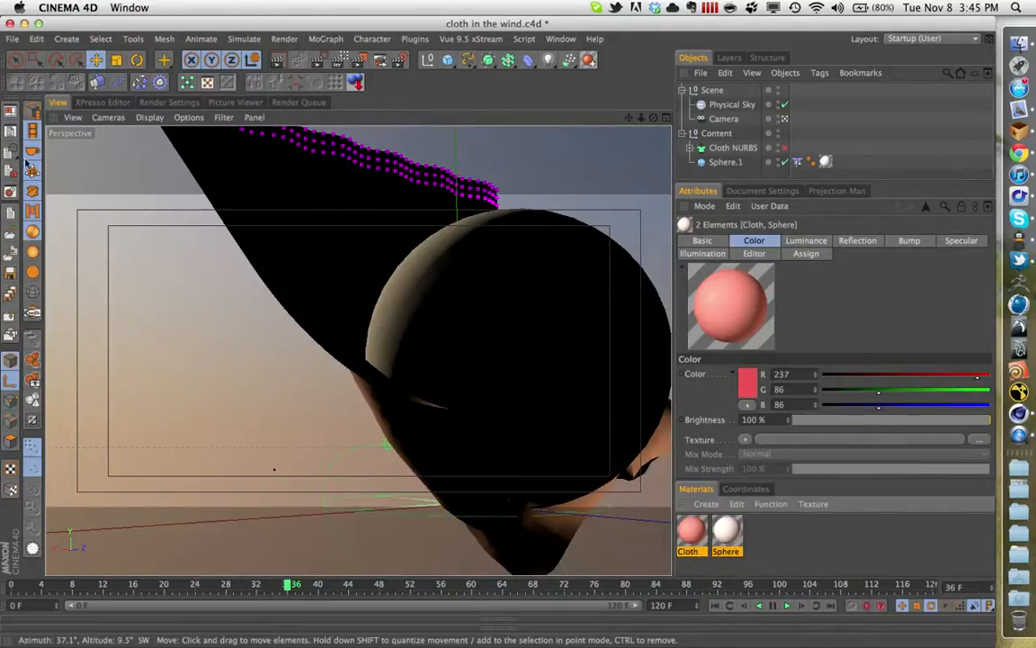
left_click(7, 140)
left_click(36, 128)
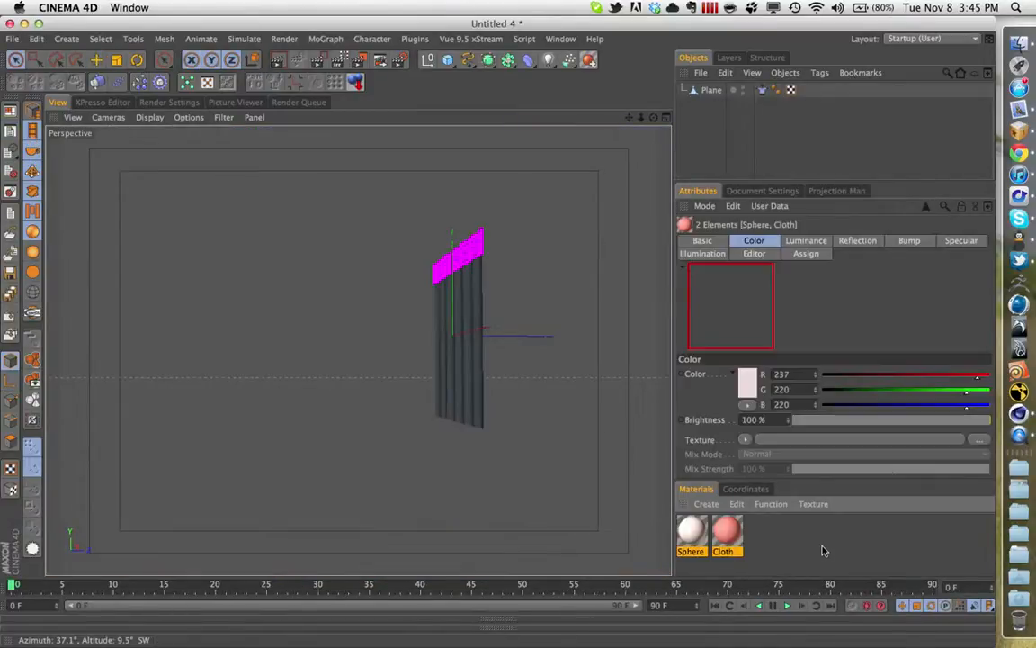
- Apply only the Cloth material to the Plane object
left_click(771, 550)
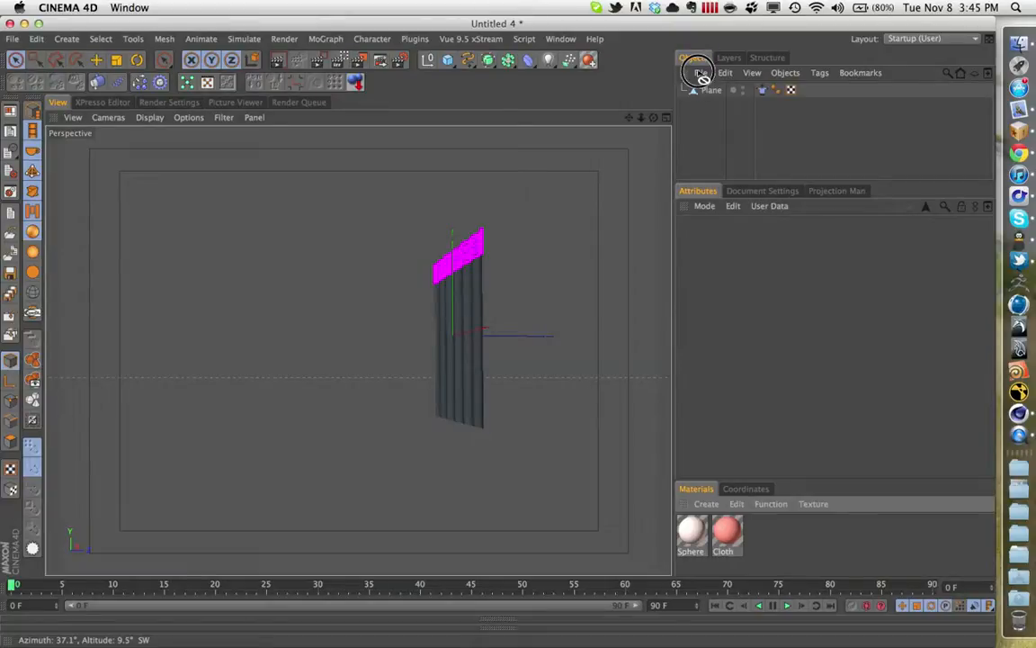
left_click_drag(703, 93, 707, 91)
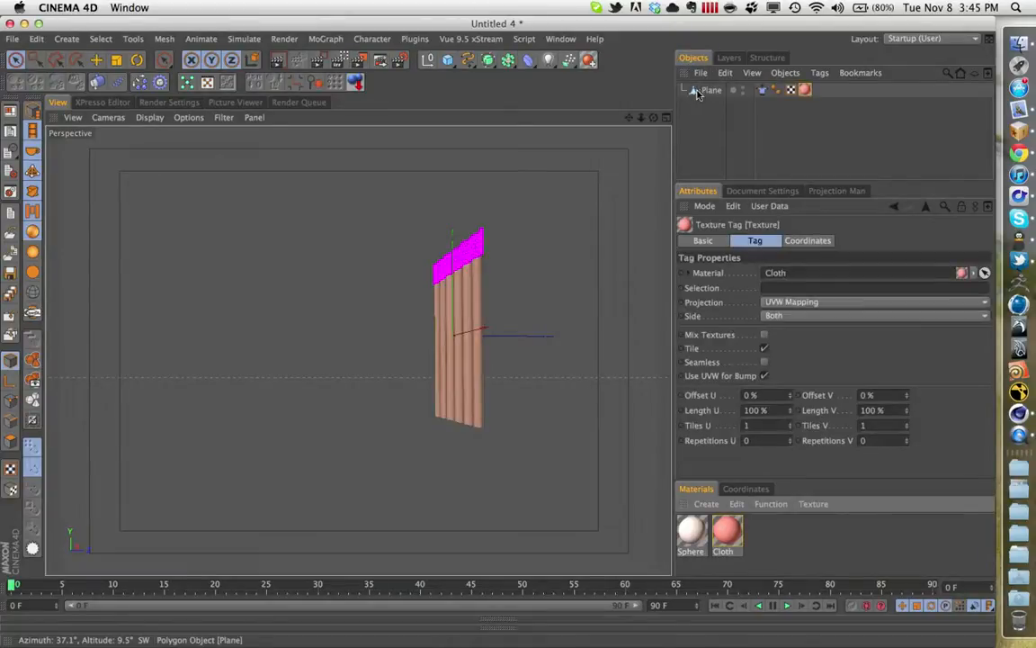
left_click(451, 63)
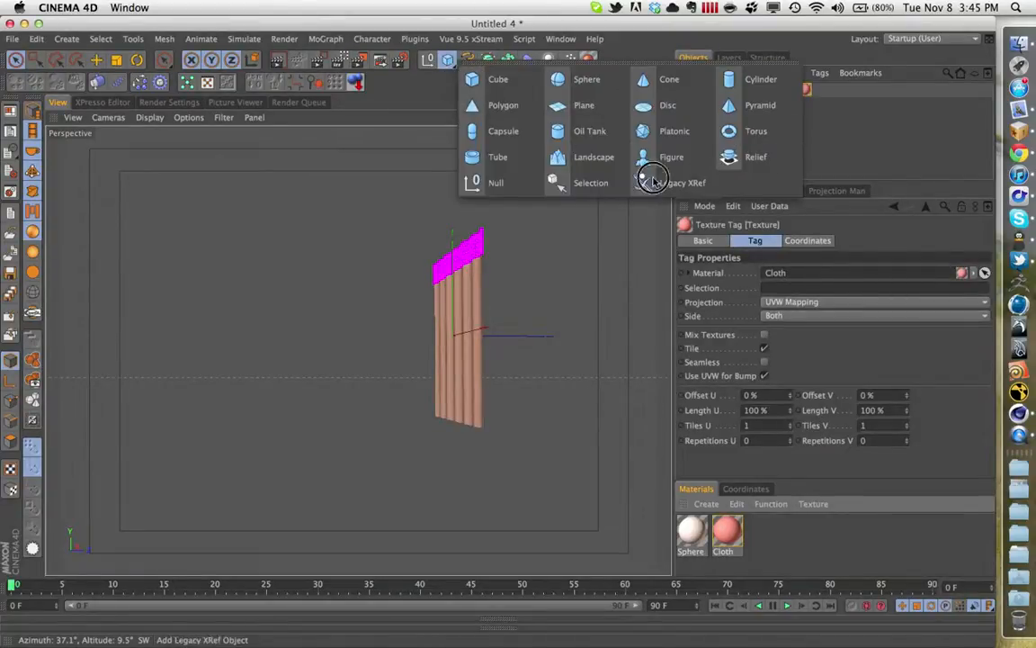
left_click(670, 131)
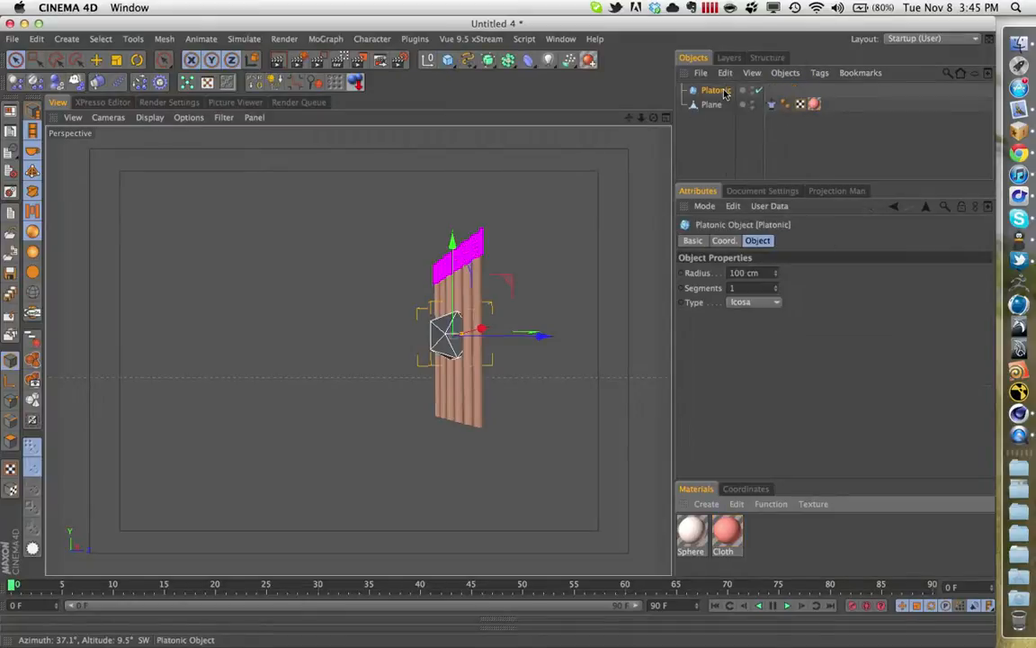
left_click(769, 304)
left_click(770, 303)
left_click(754, 288)
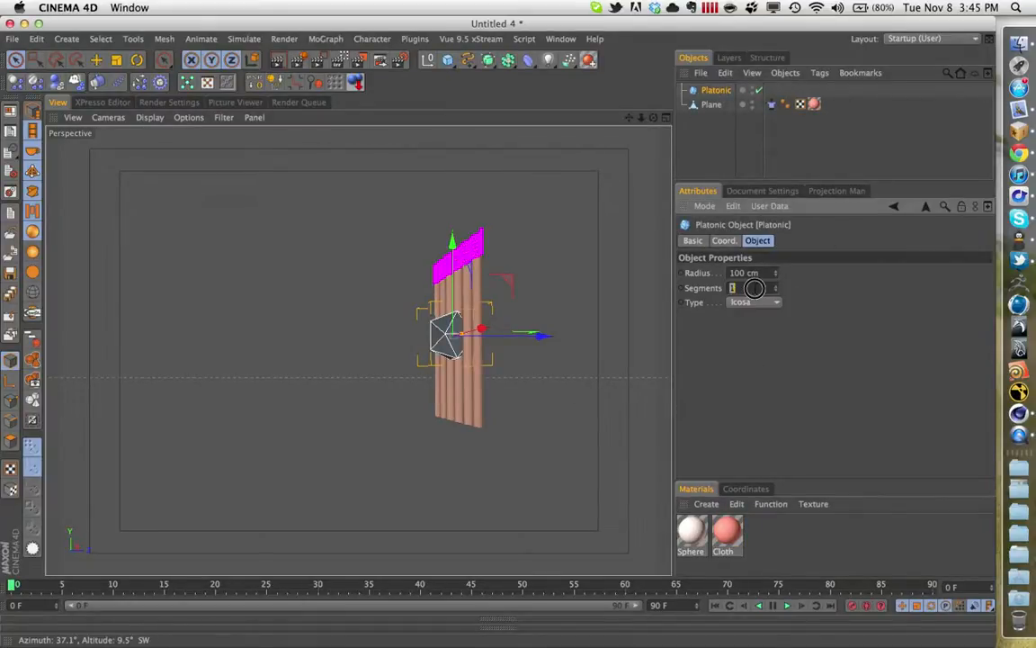
type("4")
key("Return")
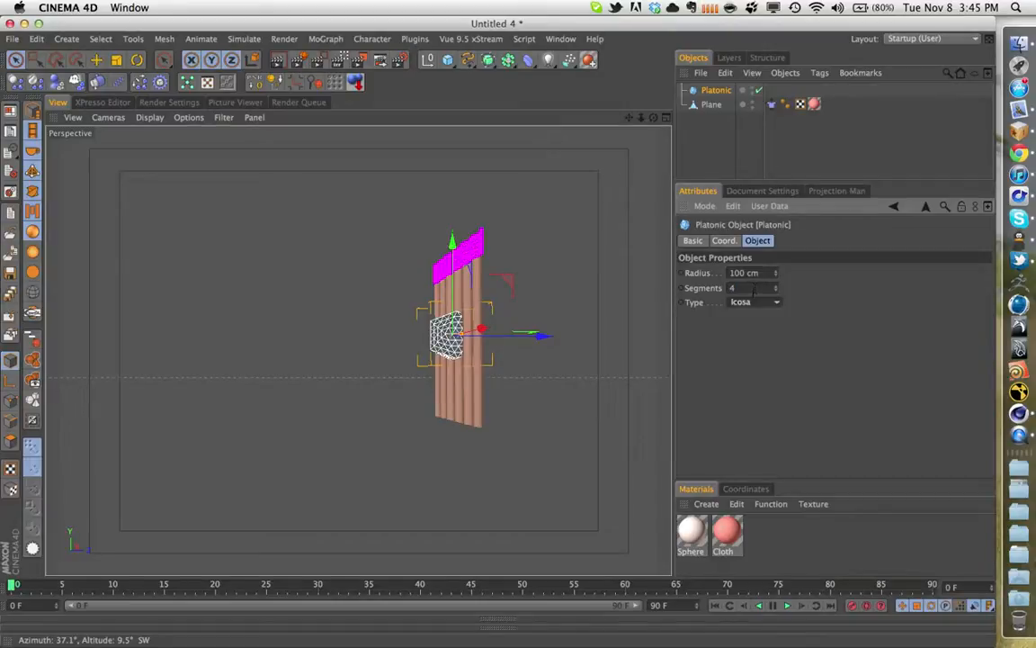
left_click(731, 92)
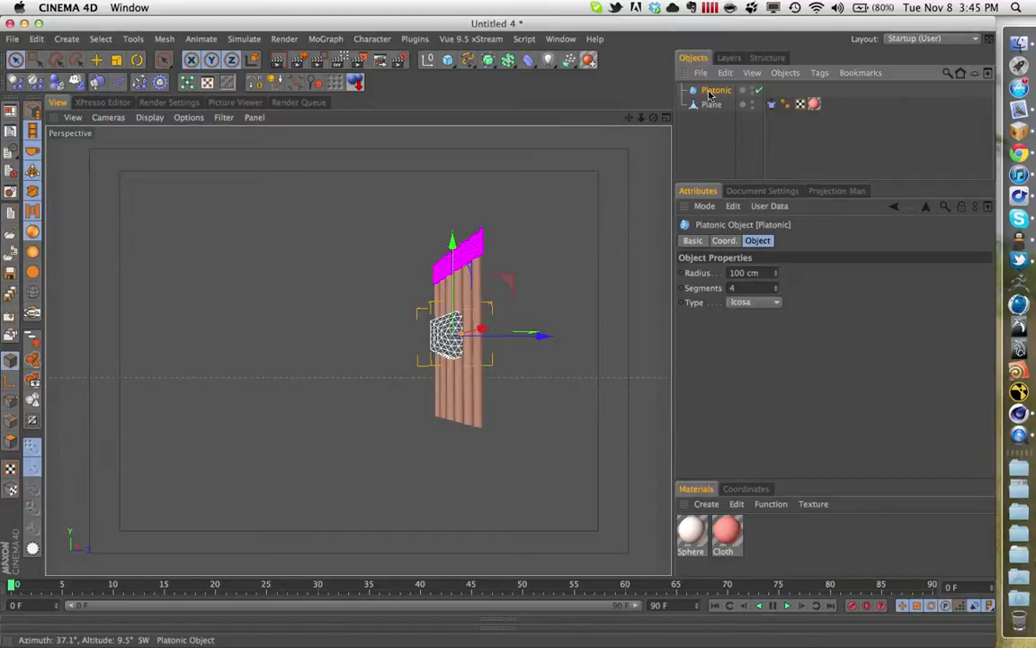
key("Delete")
left_click(417, 38)
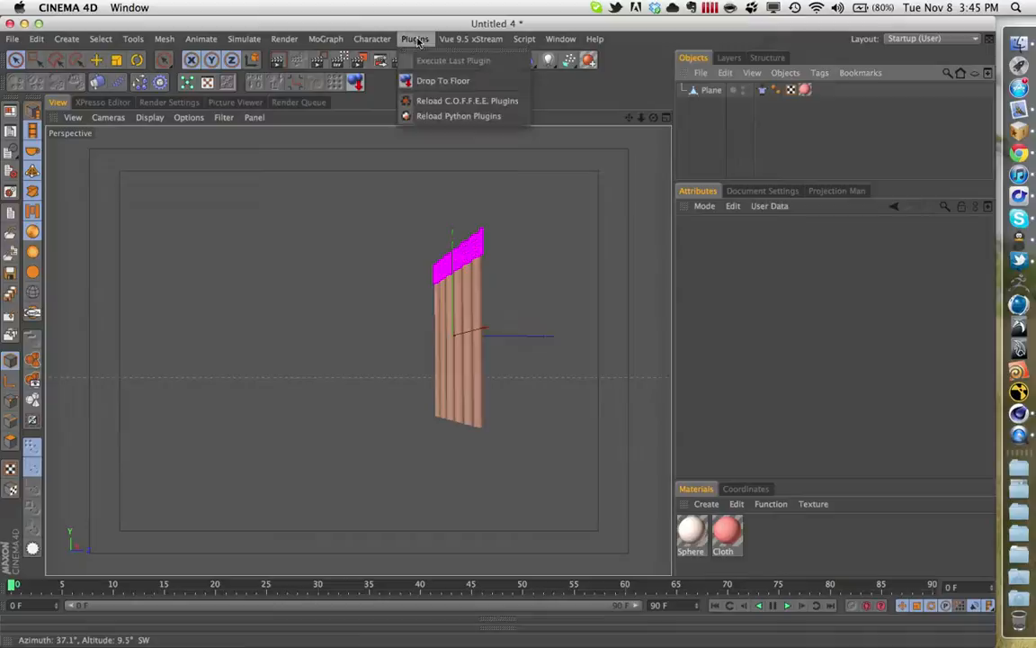
left_click(373, 40)
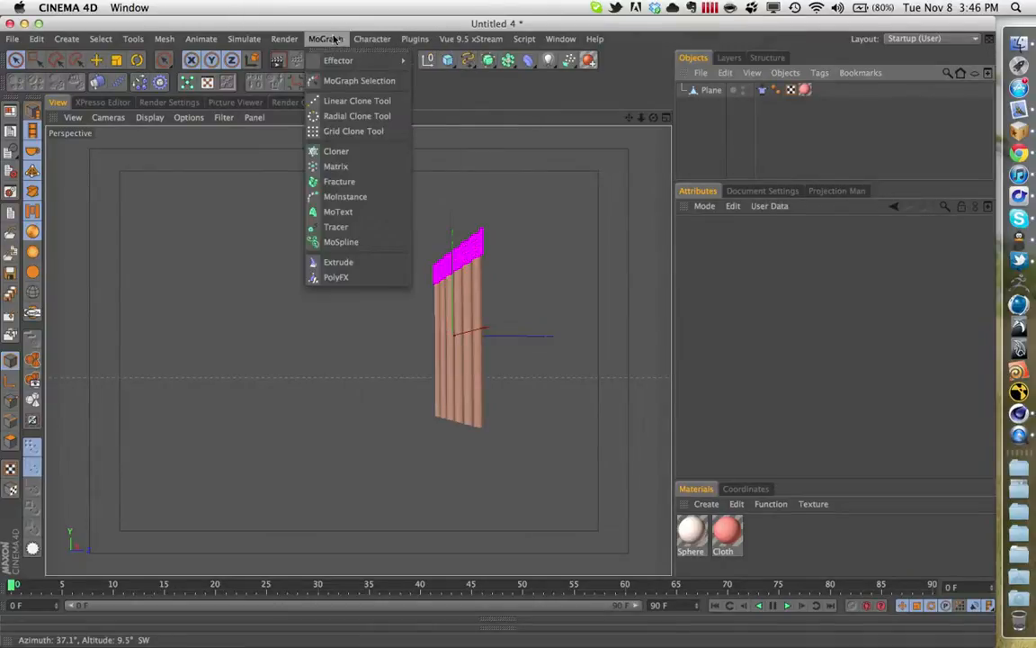
left_click(454, 79)
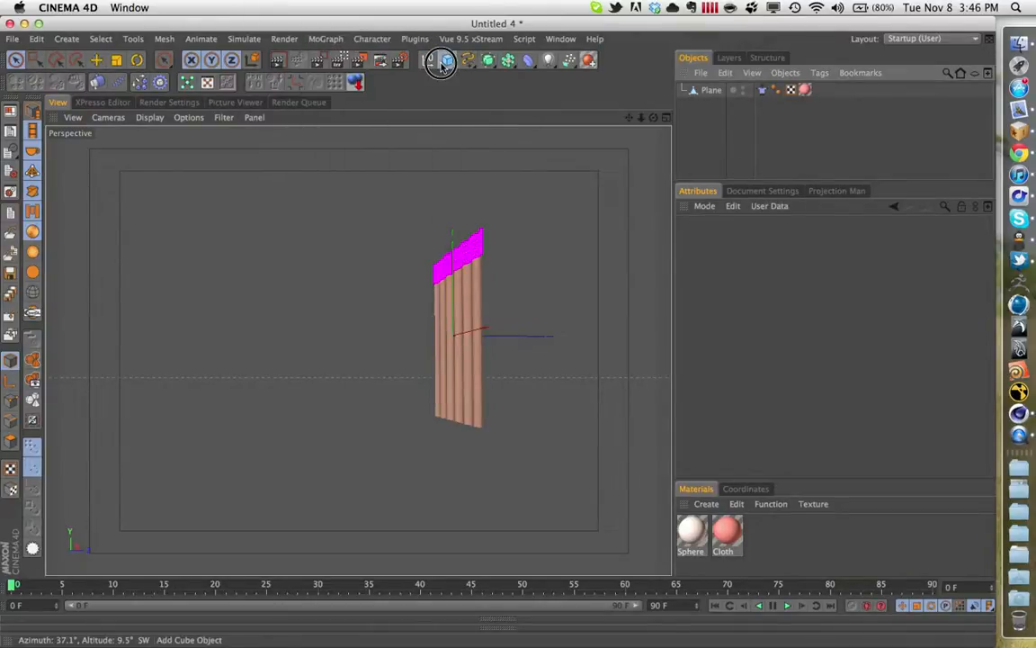
- Add a sphere, set its type to Icosahedron and its segments to 12
left_click_drag(447, 60, 556, 83)
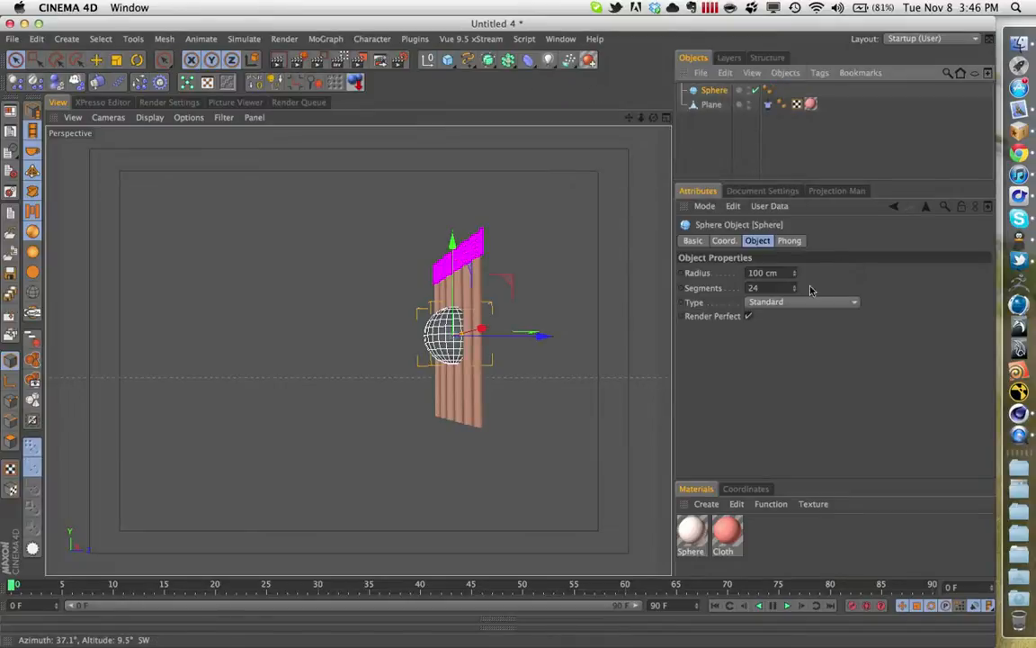
left_click(808, 301)
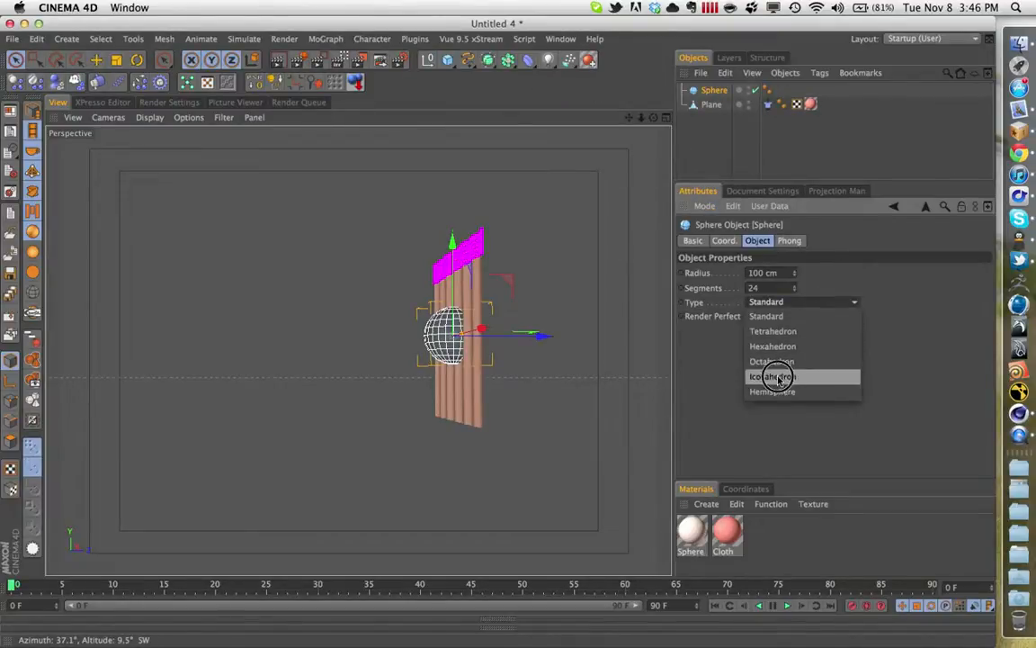
left_click(774, 376)
left_click(771, 287)
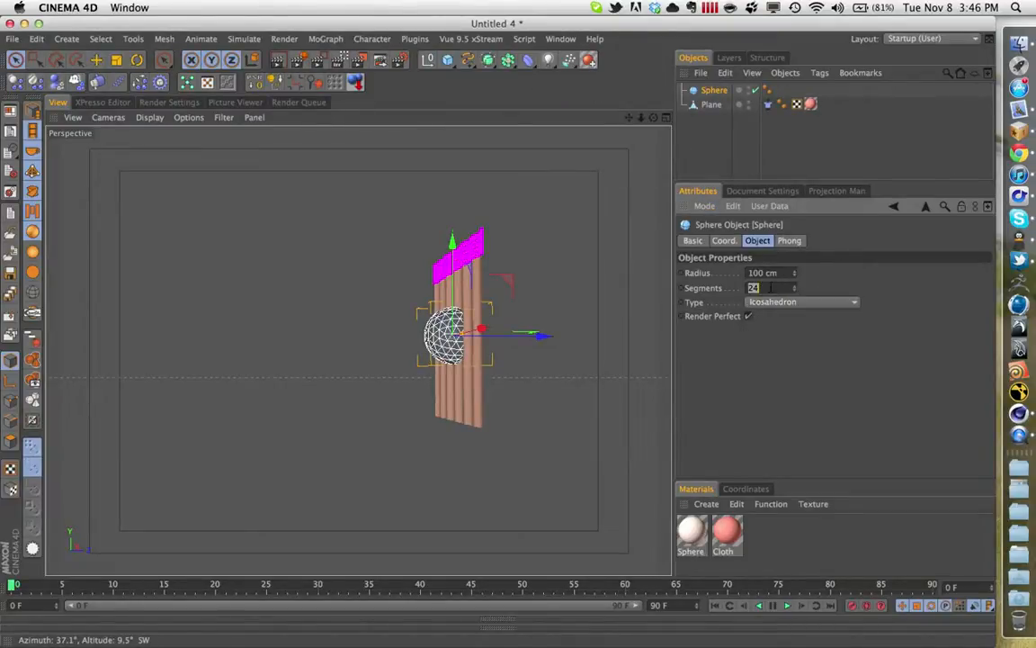
type("32")
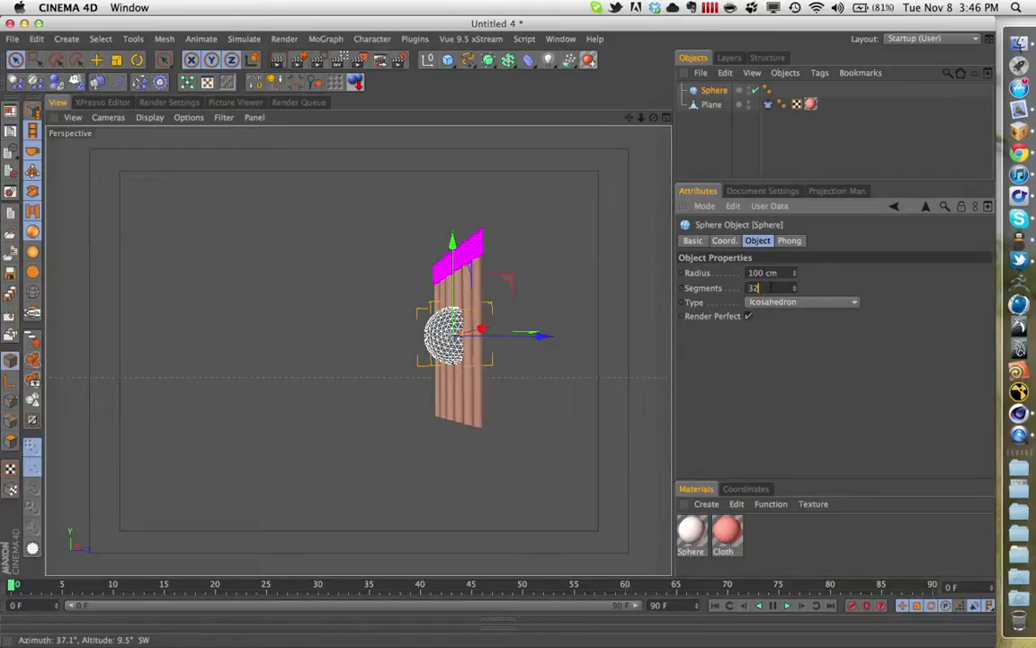
left_click_drag(772, 287, 715, 291)
type("12")
left_click(846, 312)
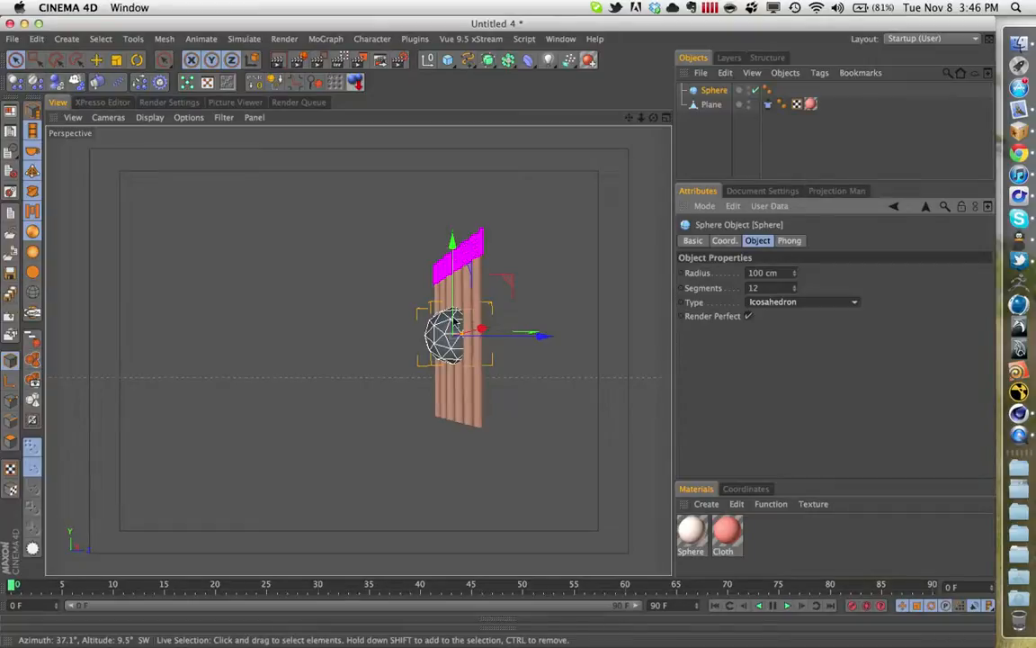
- Move the sphere along its Z axis to just beside the cloth plane and give it a Cloth Collider tag
left_click_drag(546, 334, 595, 340)
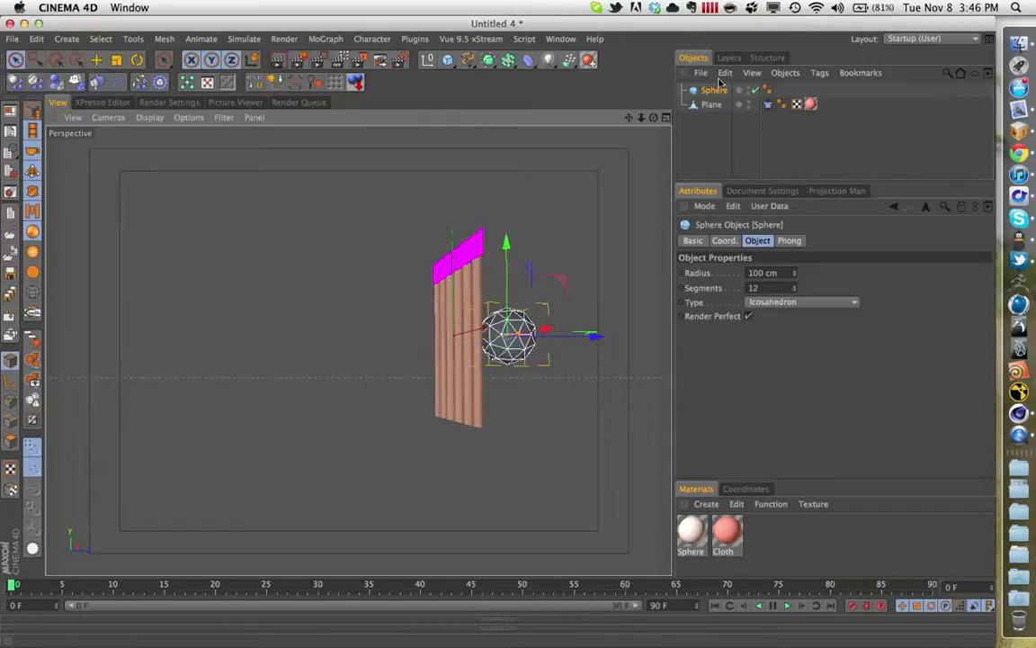
right_click(713, 90)
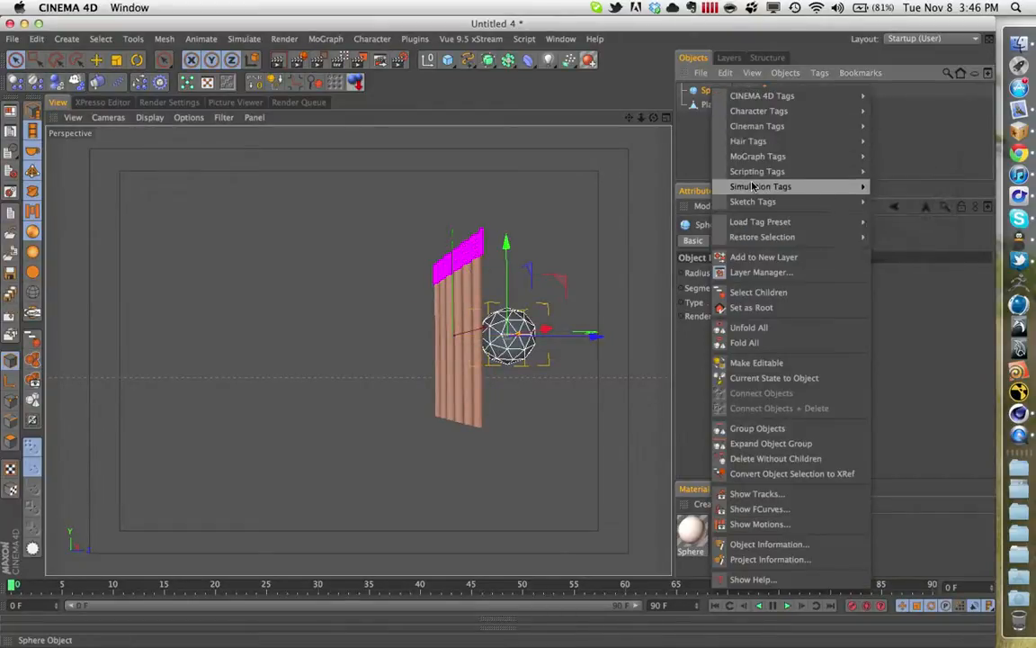
mouse_move(792, 186)
left_click(905, 267)
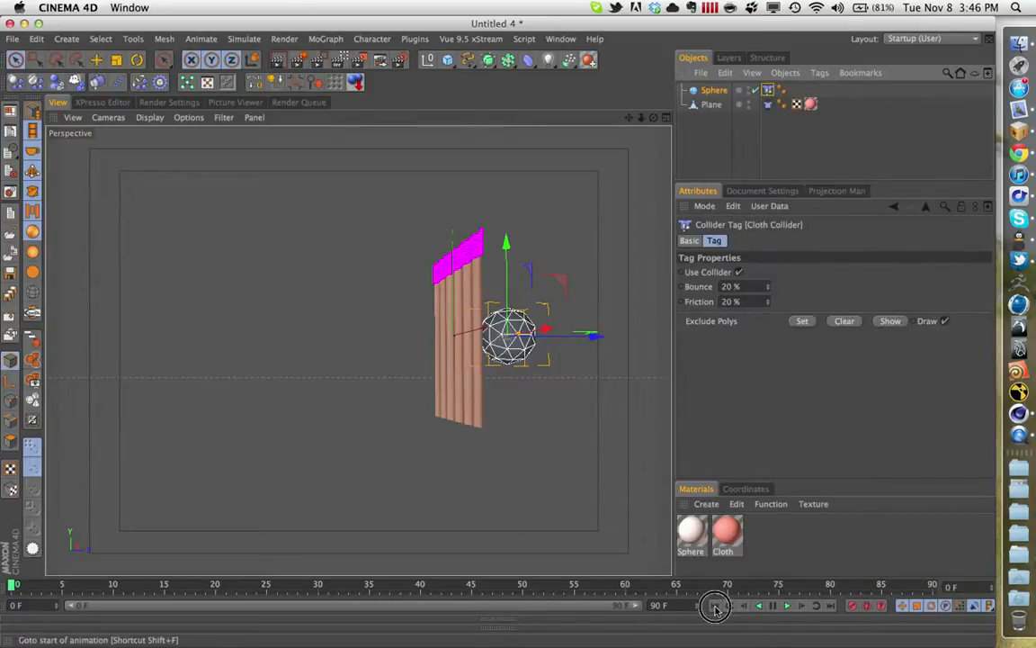
- Calculate the simulation cache in the Plane's Cloth tag
left_click_drag(551, 377, 462, 393, "alt")
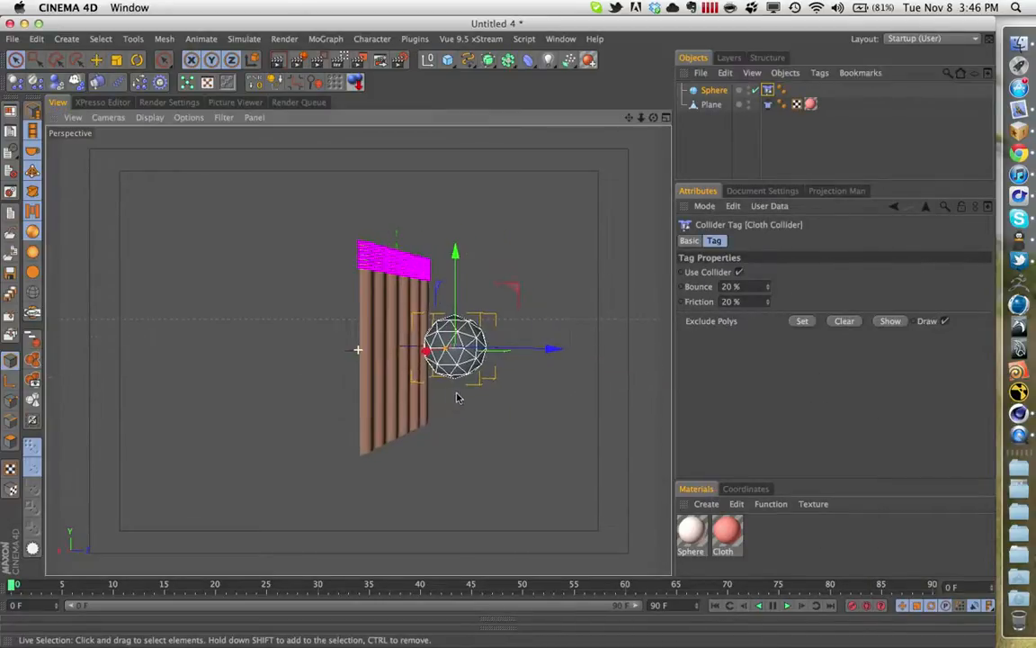
left_click(767, 104)
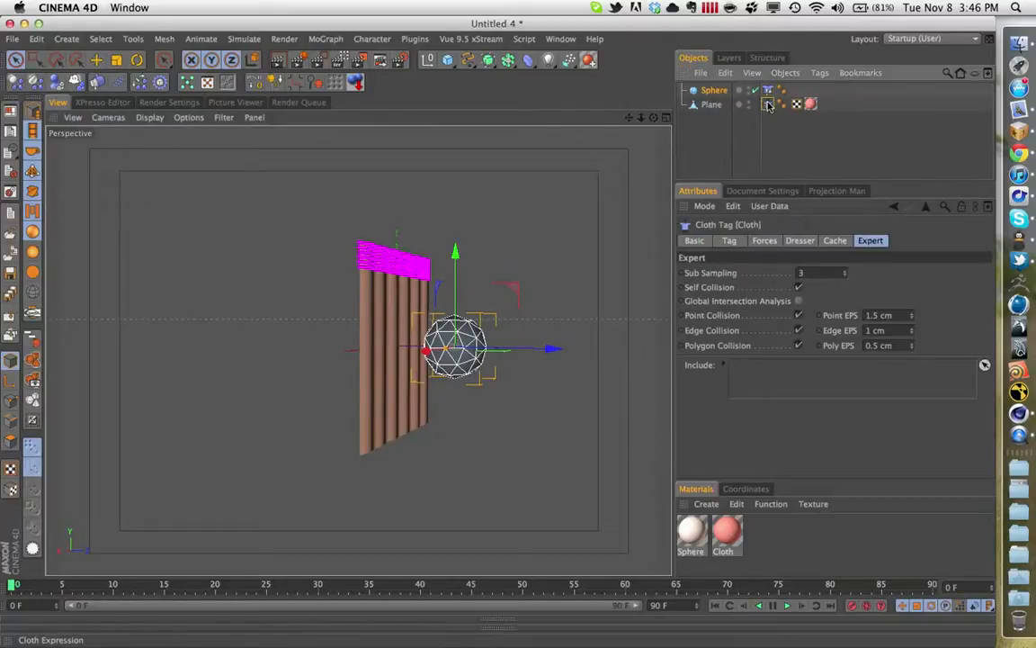
left_click(835, 240)
left_click(719, 292)
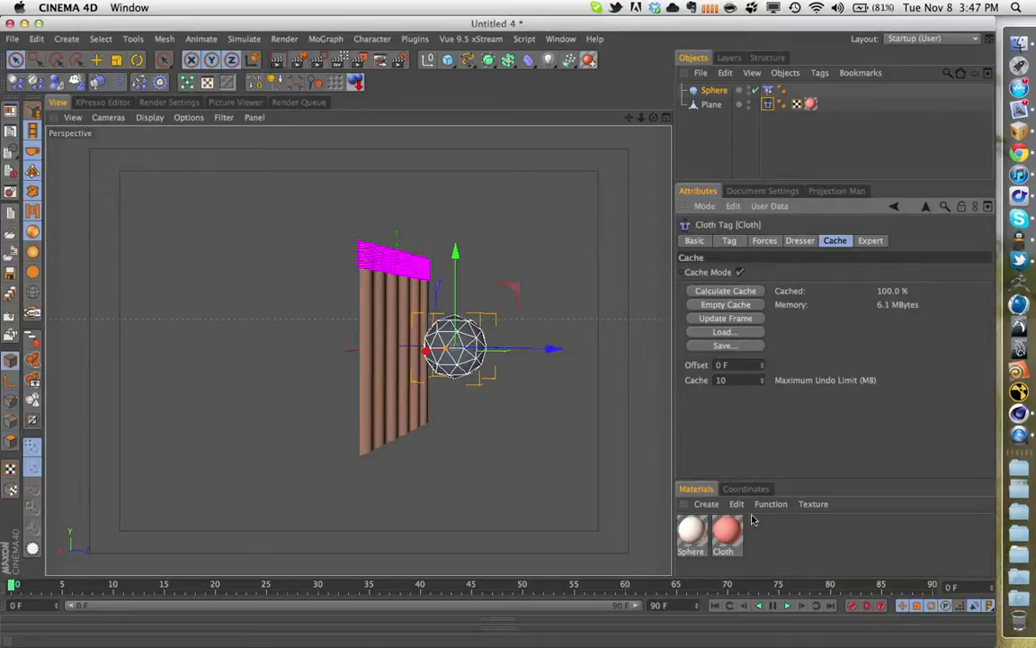
- Apply the Sphere material to the sphere object and clear the selection
left_click_drag(463, 237, 470, 340)
left_click(549, 259)
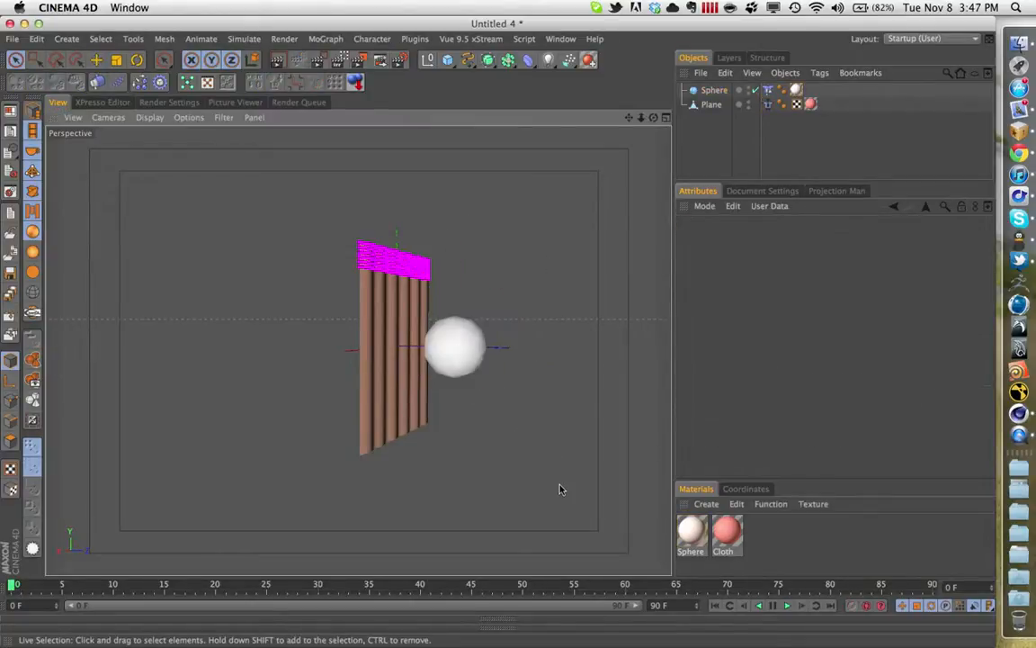
- Play the cached cloth animation from the start, rewind it and scrub through to frame 90
scroll(500, 415, "up", 3)
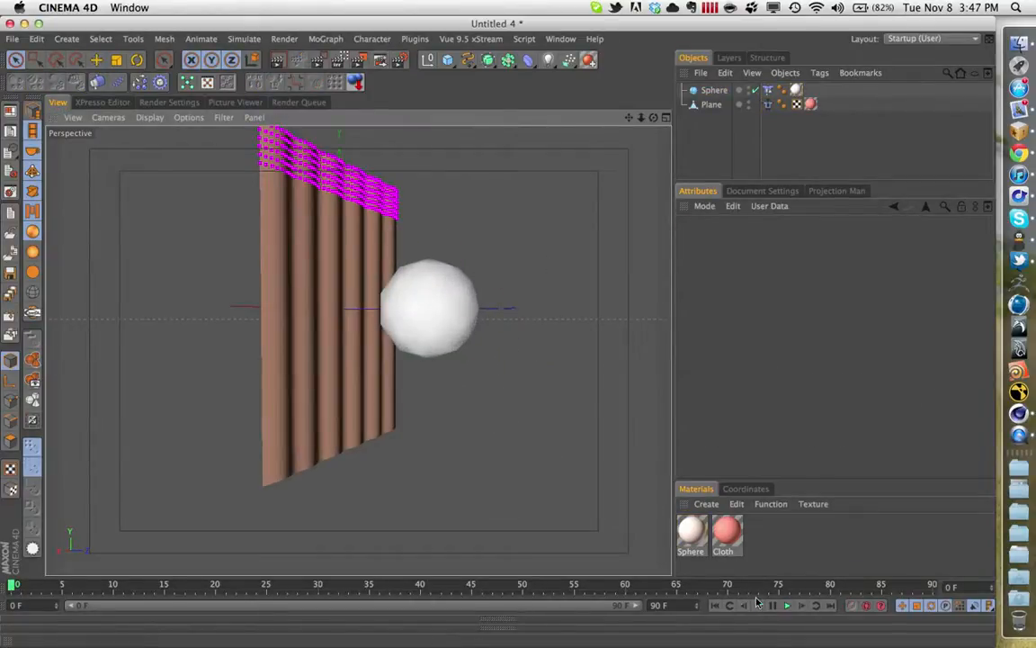
left_click(787, 605)
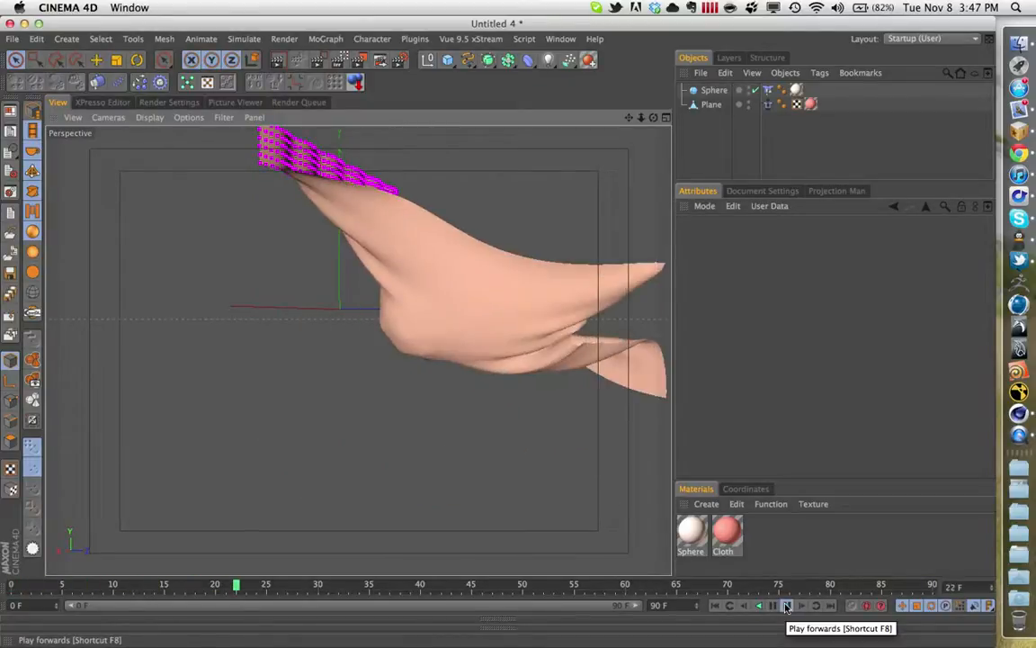
left_click(715, 606)
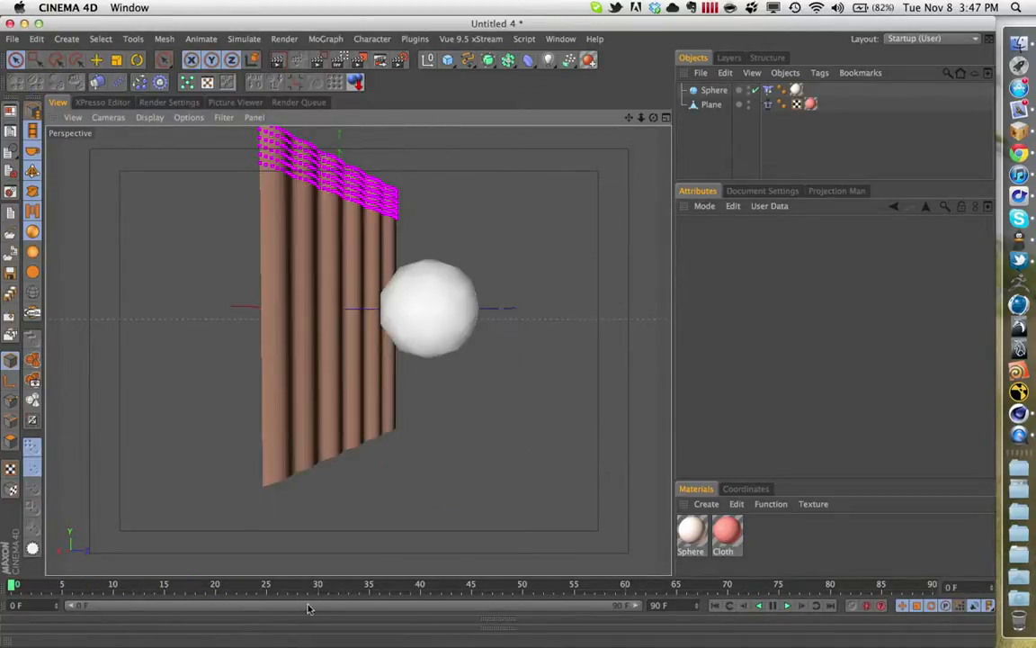
left_click_drag(32, 585, 924, 387)
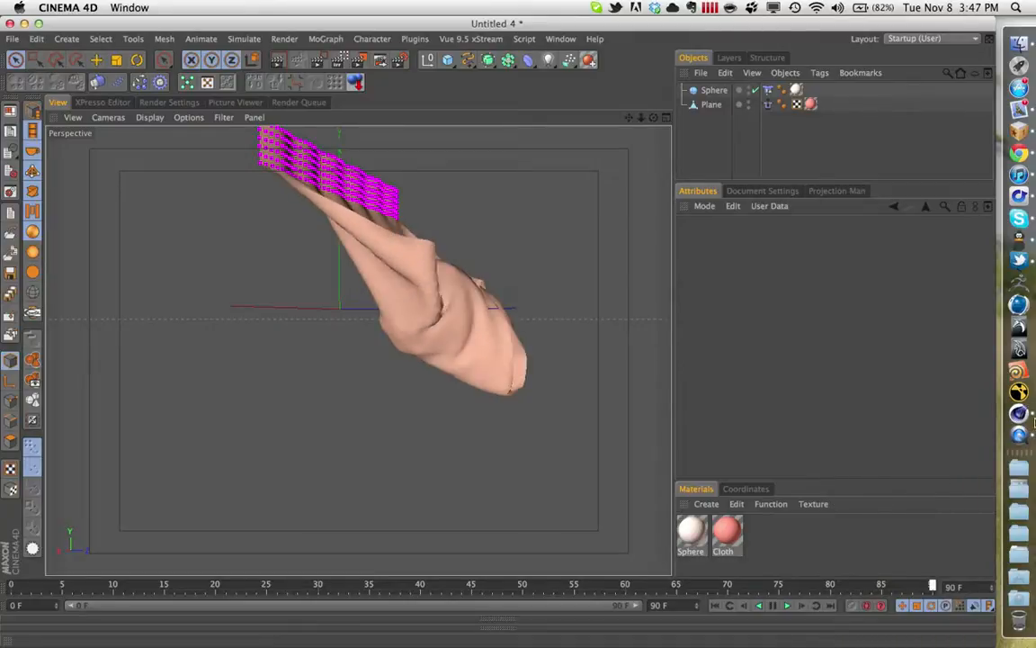
- Change the Cloth material's color to a more saturated red, RGB 235, 46, 46, and close the Material Editor
double_click(733, 538)
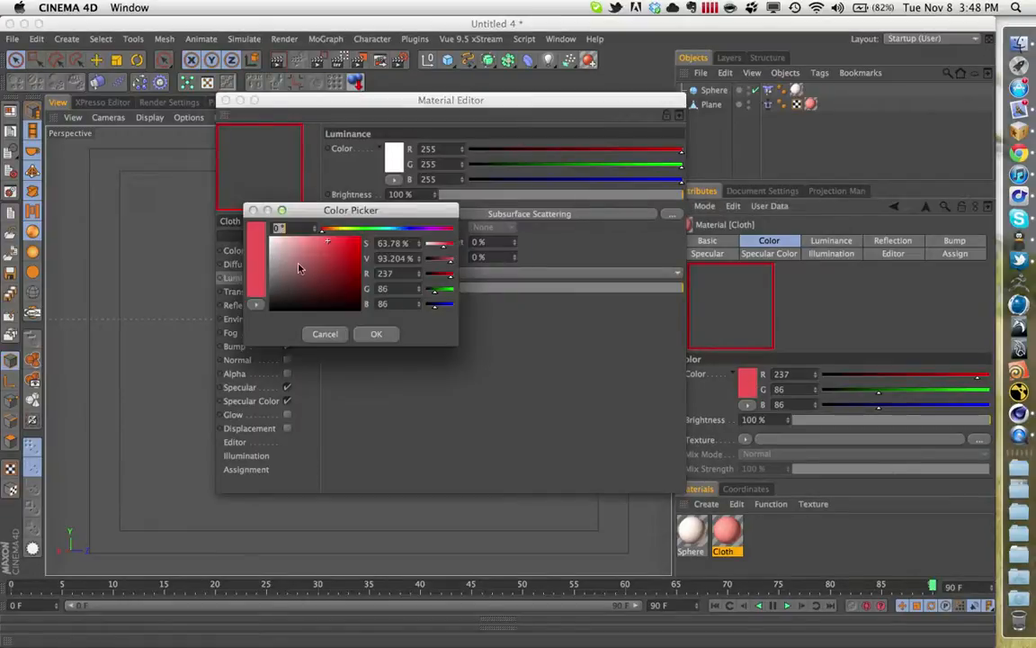
left_click(343, 242)
left_click(373, 334)
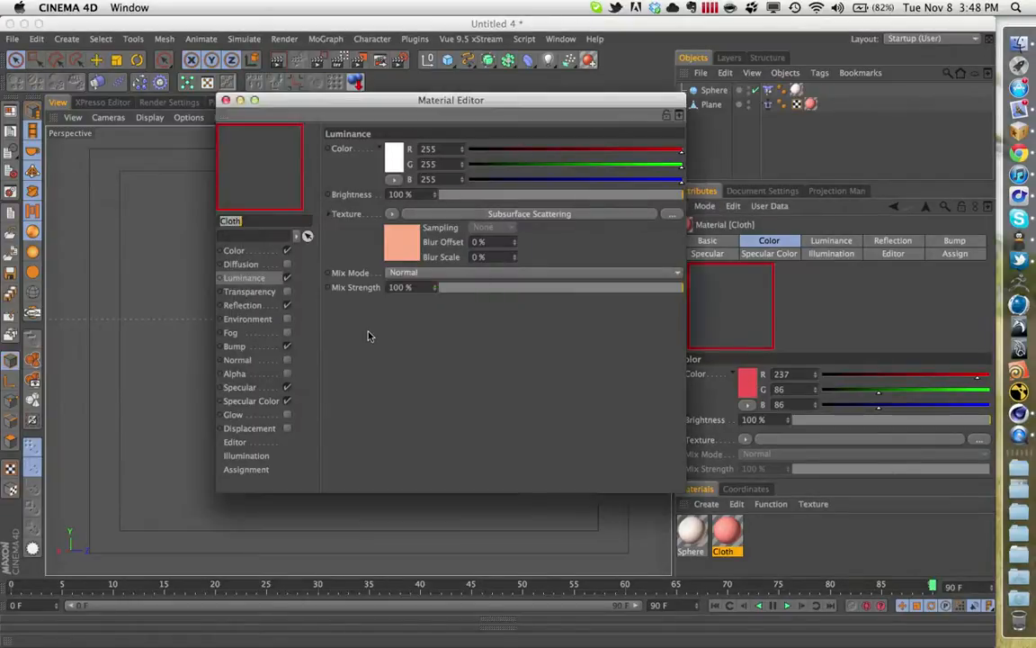
left_click(264, 252)
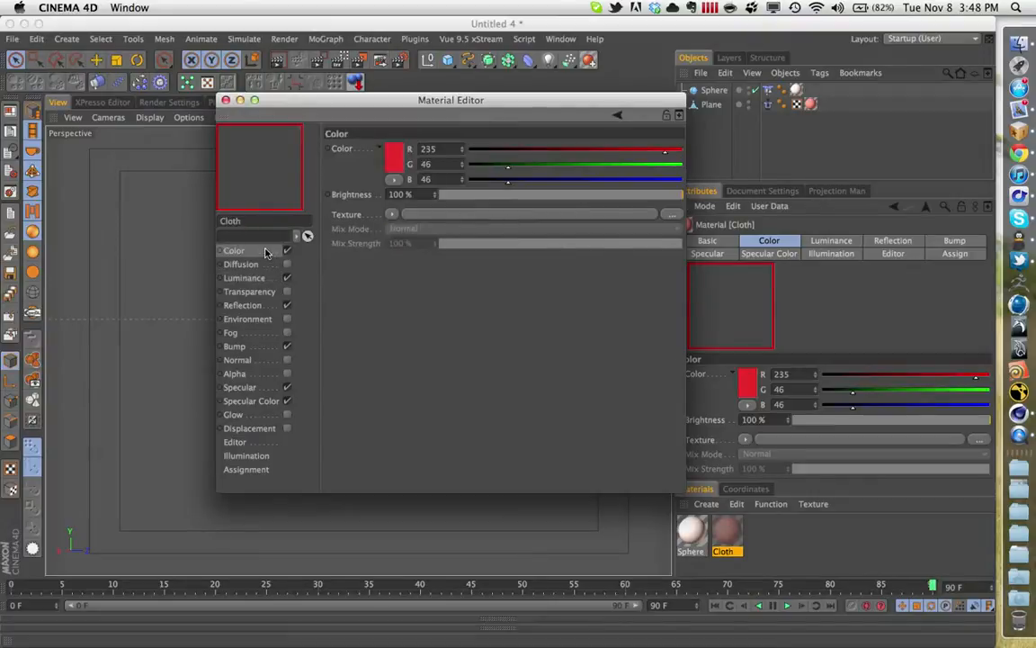
left_click(226, 100)
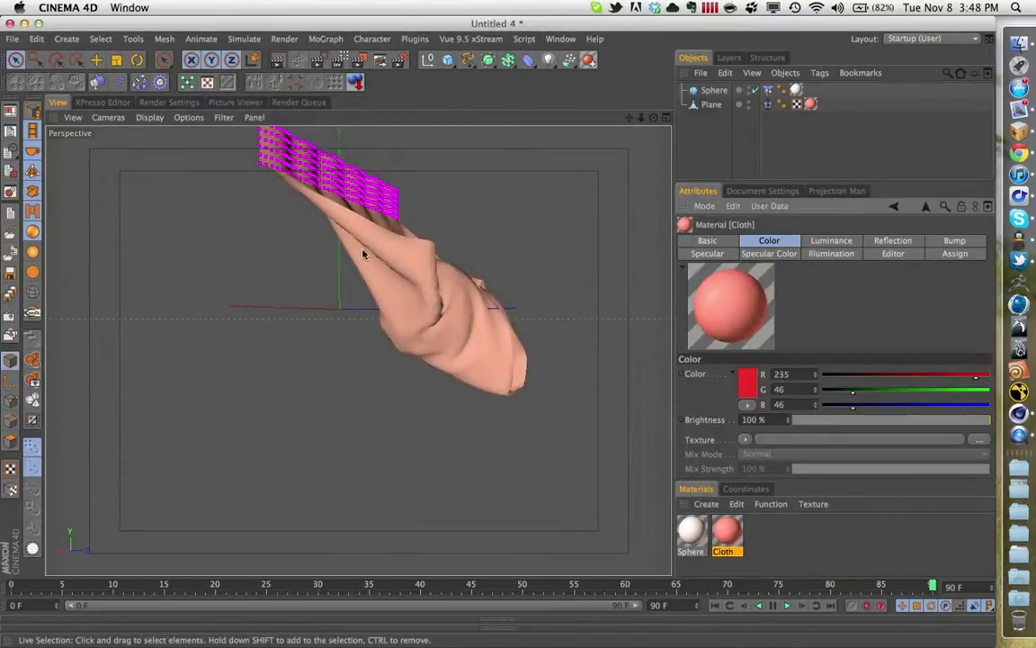
- Turn on Enhanced OpenGL shading in the viewport and inspect the draped cloth from a new angle with nothing selected
left_click(33, 312)
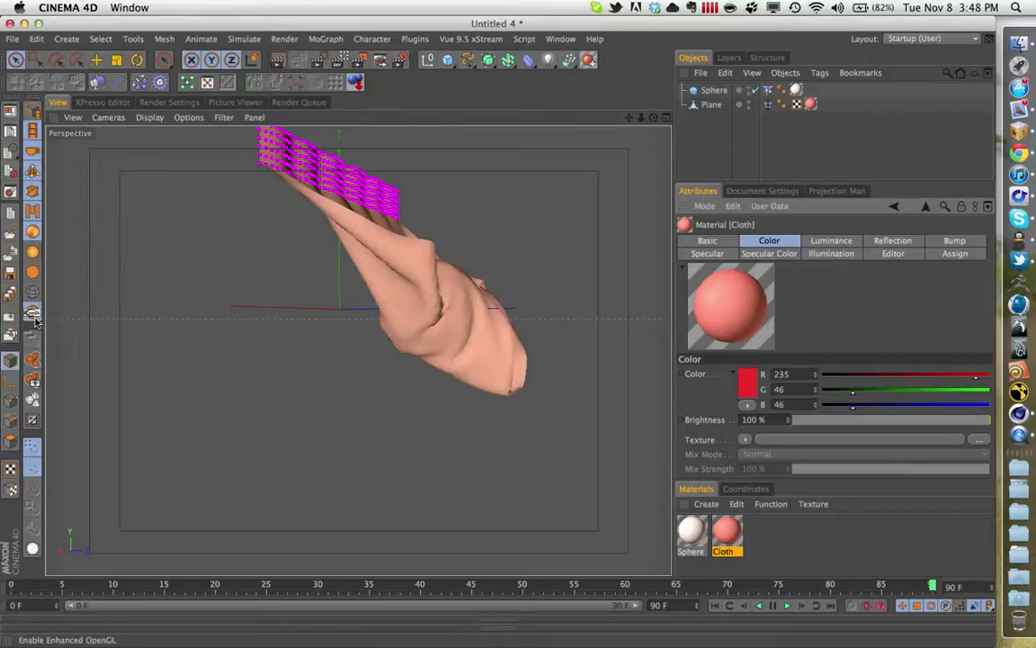
left_click(515, 372)
left_click_drag(529, 400, 492, 425, "alt")
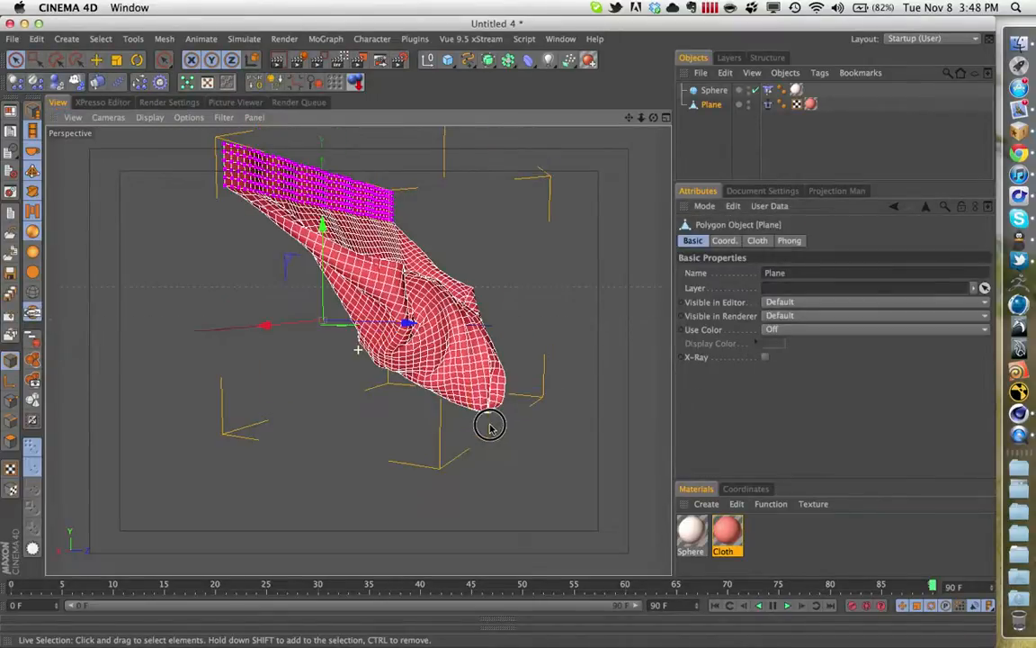
left_click(718, 135)
left_click_drag(459, 327, 340, 344, "alt")
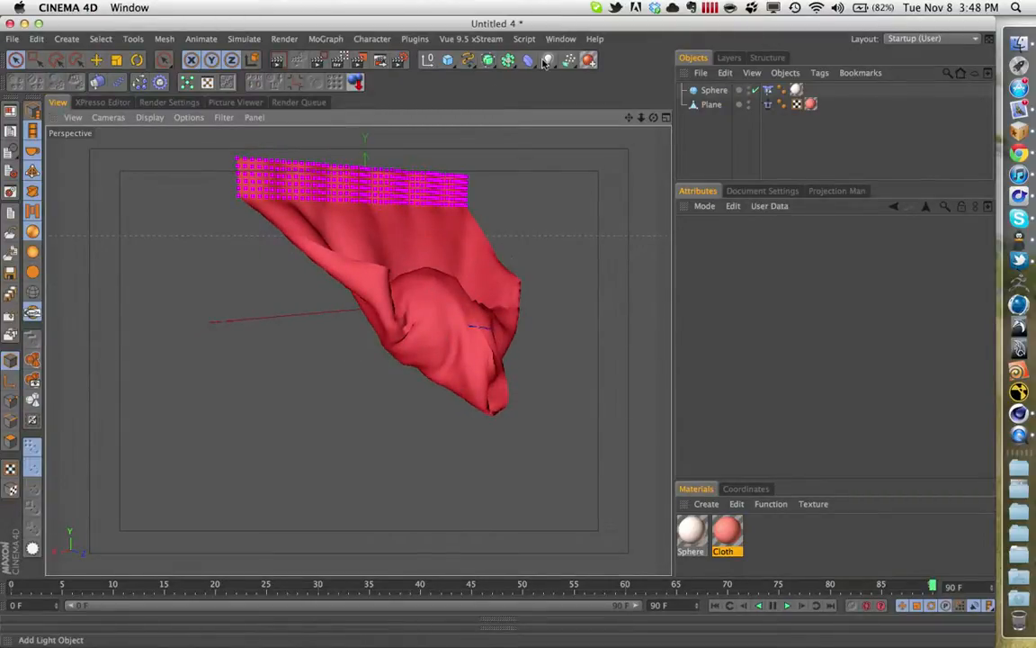
- Add a camera from the current view and set the project's renderer to Physical
left_click_drag(545, 62, 629, 166)
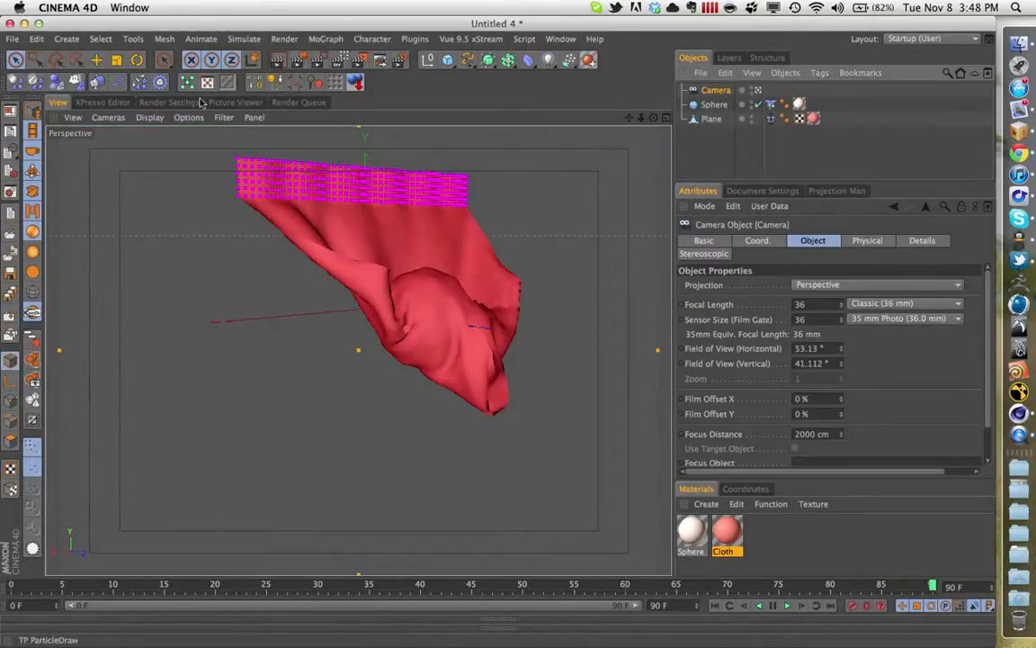
left_click(168, 102)
left_click(139, 133)
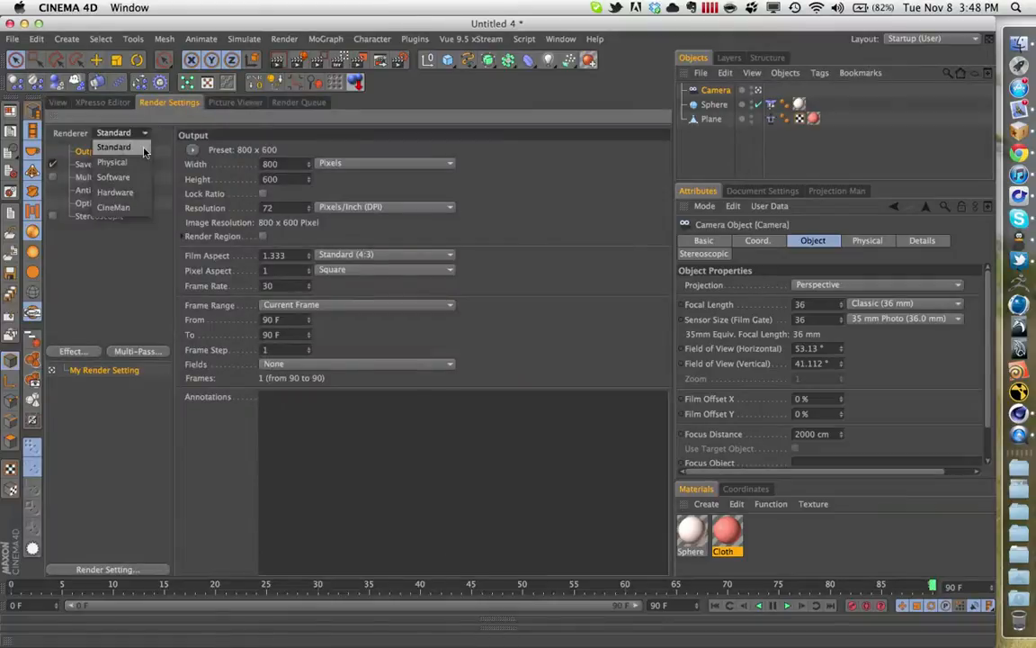
left_click(108, 159)
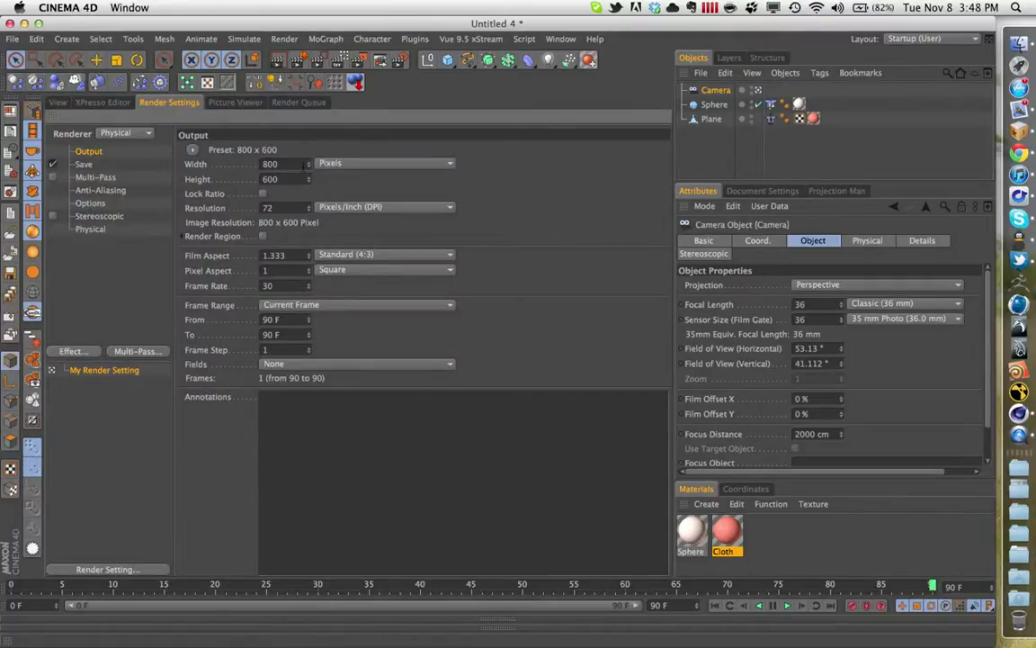
- Set the render output width to 960 pixels
left_click(299, 162)
key("Return")
left_click(262, 193)
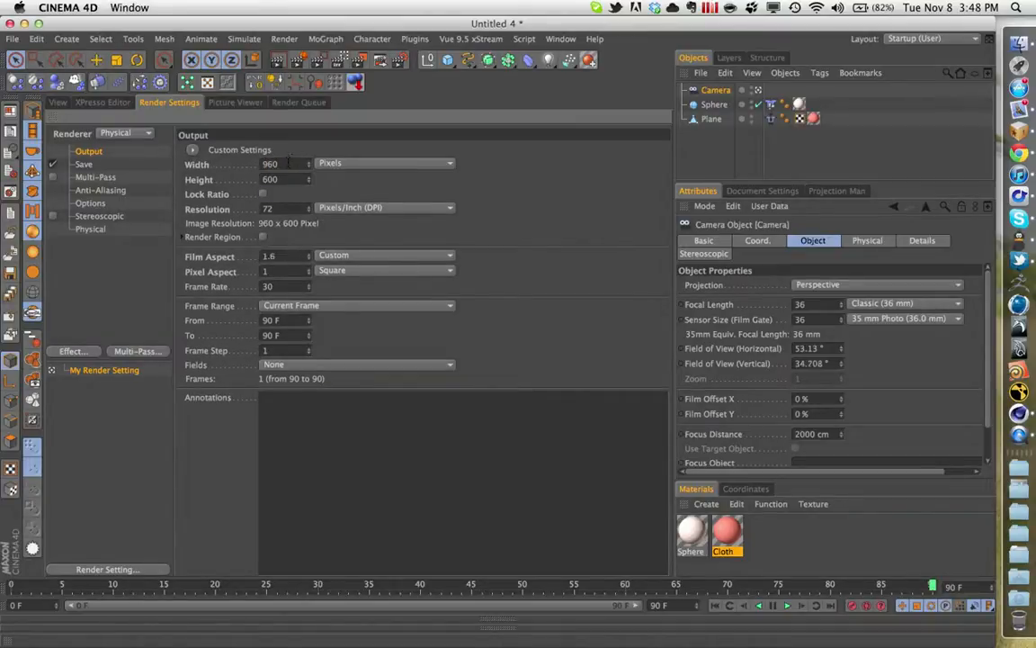
- Change the render output dimensions, then review the available anti-aliasing filters and the render options
key("super+z")
left_click(277, 167)
left_click(99, 190)
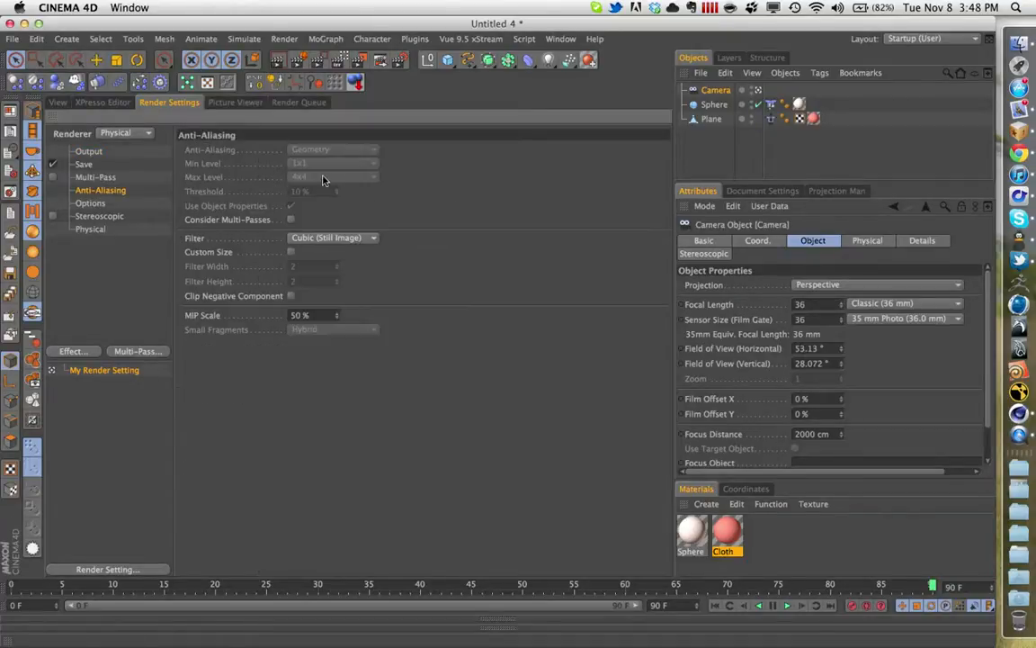
left_click(306, 238)
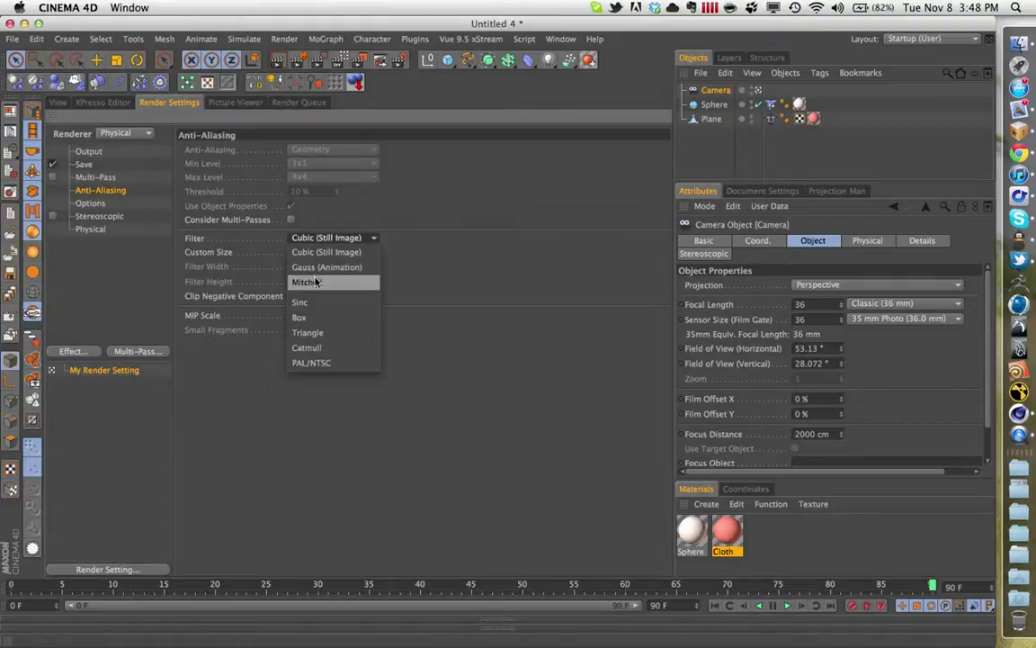
left_click(289, 249)
left_click(91, 203)
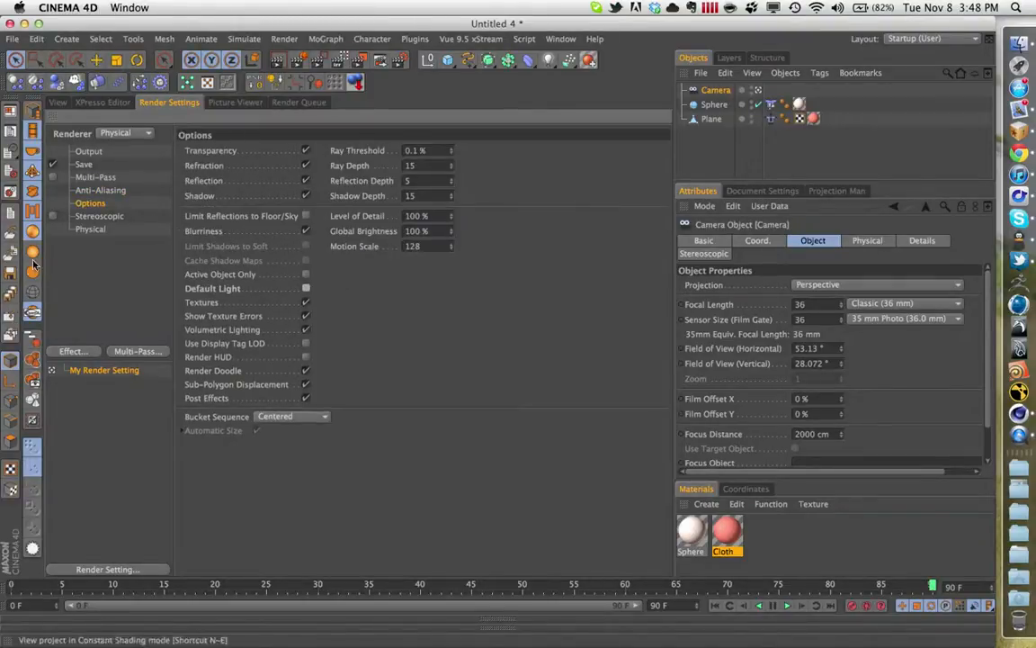
- Enable Depth Of Field, Motion Blur and Indirect Illumination for the Physical renderer and set its Sampler to Progressive
left_click(90, 228)
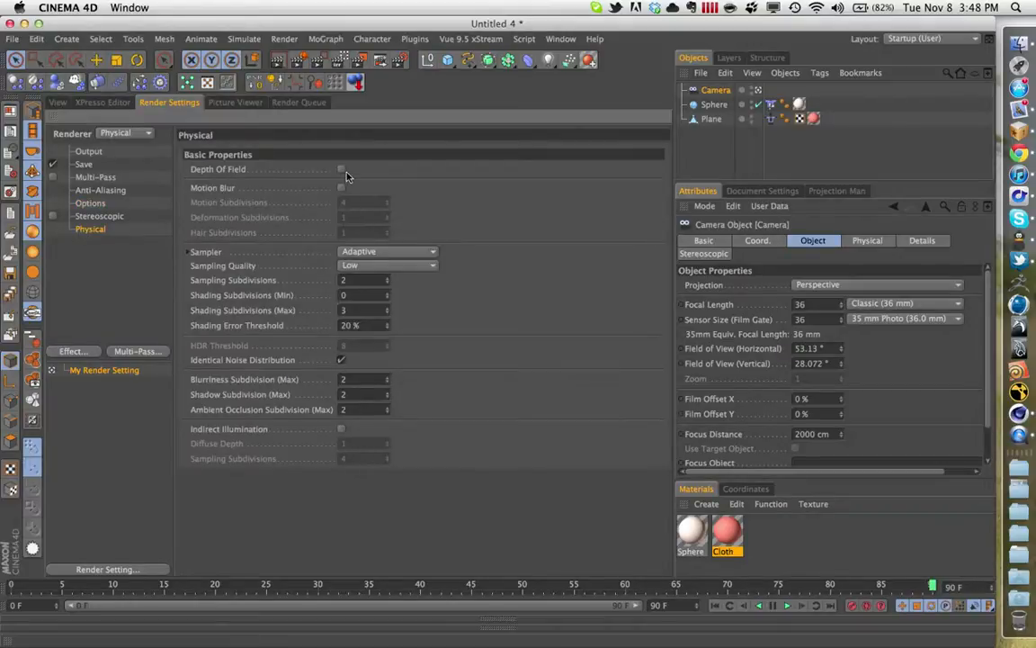
left_click(341, 187)
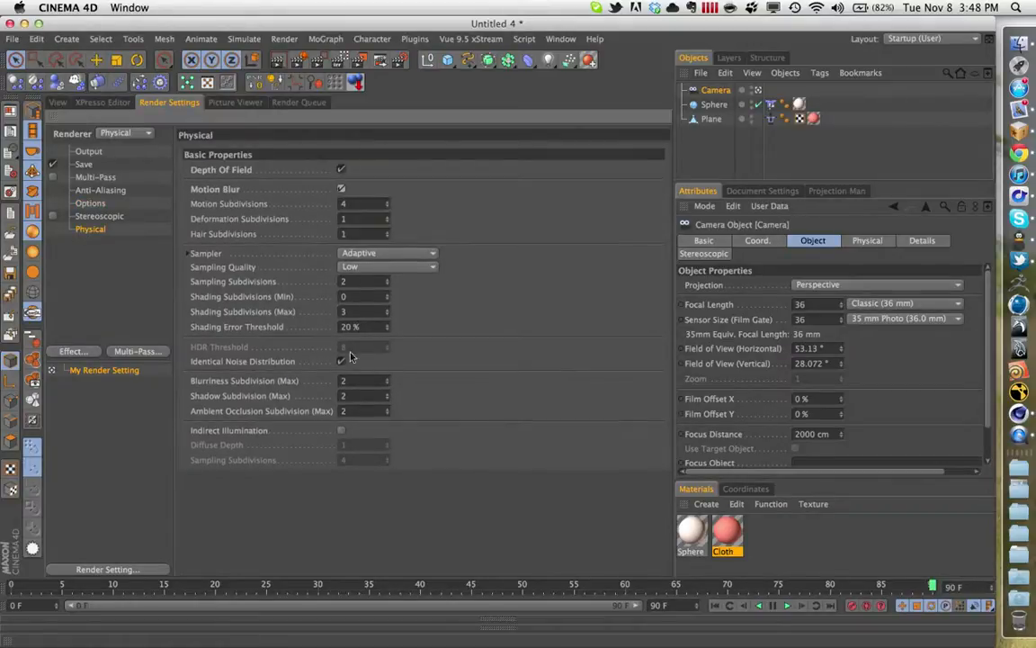
left_click(342, 430)
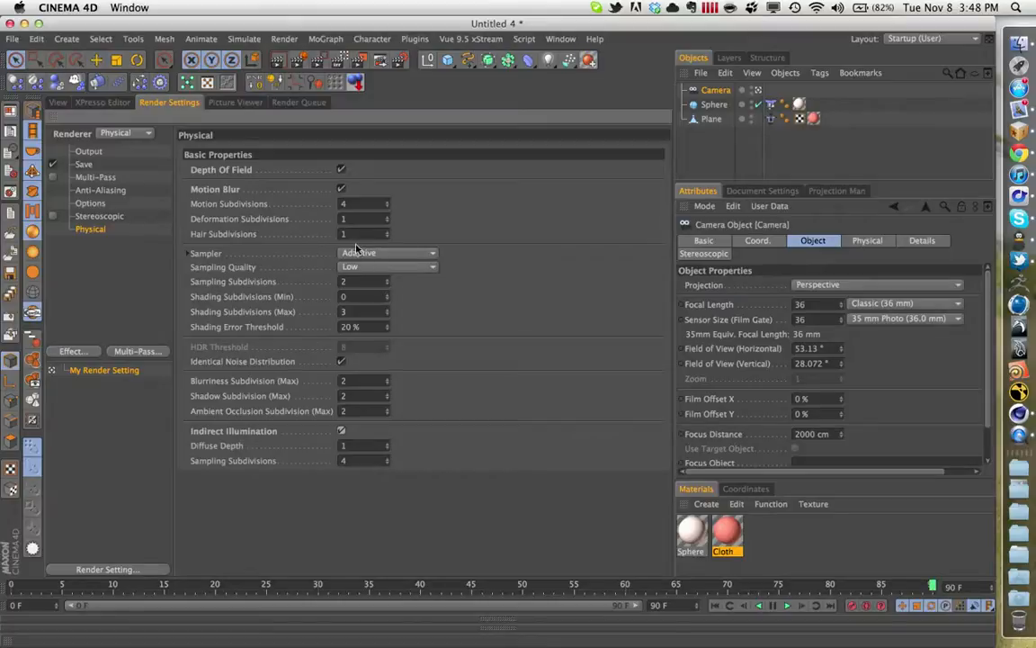
left_click(387, 253)
left_click(364, 296)
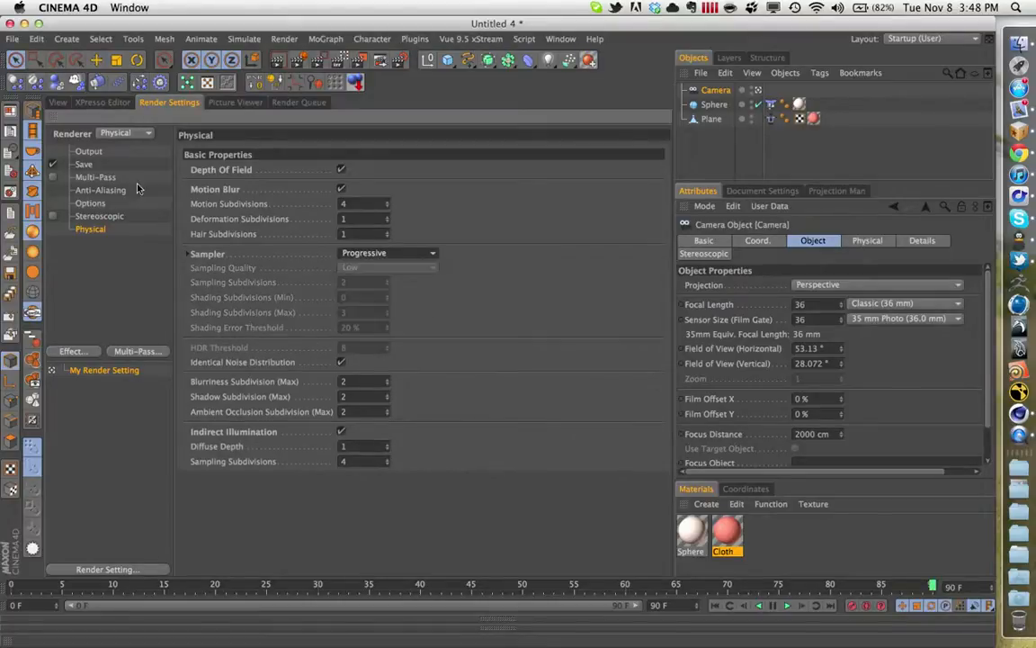
- Return to the viewport, select the Plane and frame the draped cloth in the perspective view
left_click(60, 103)
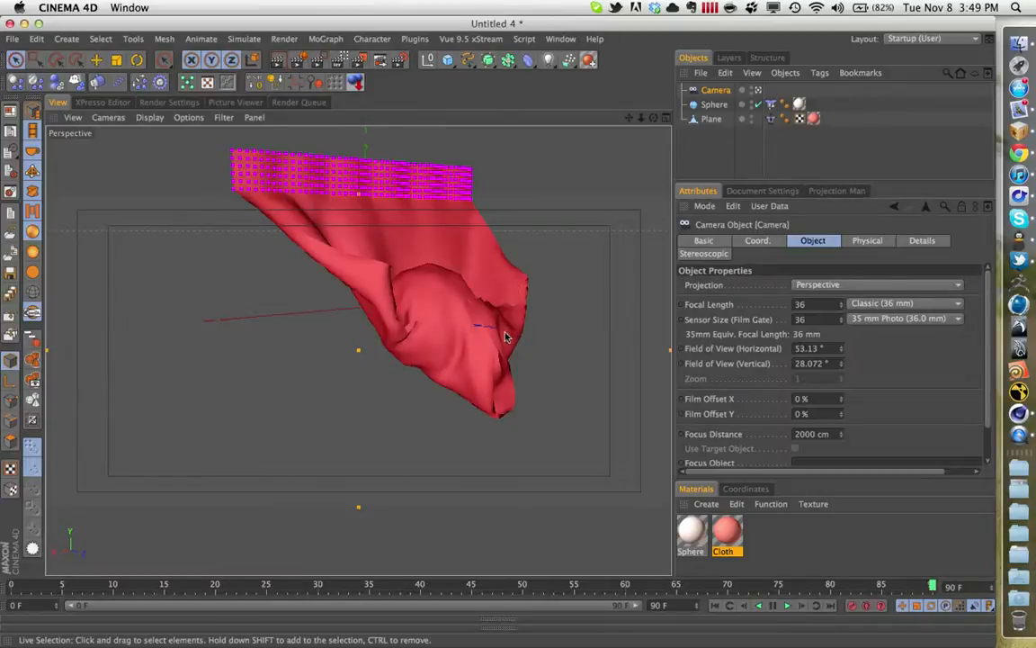
left_click_drag(505, 337, 352, 314, "alt")
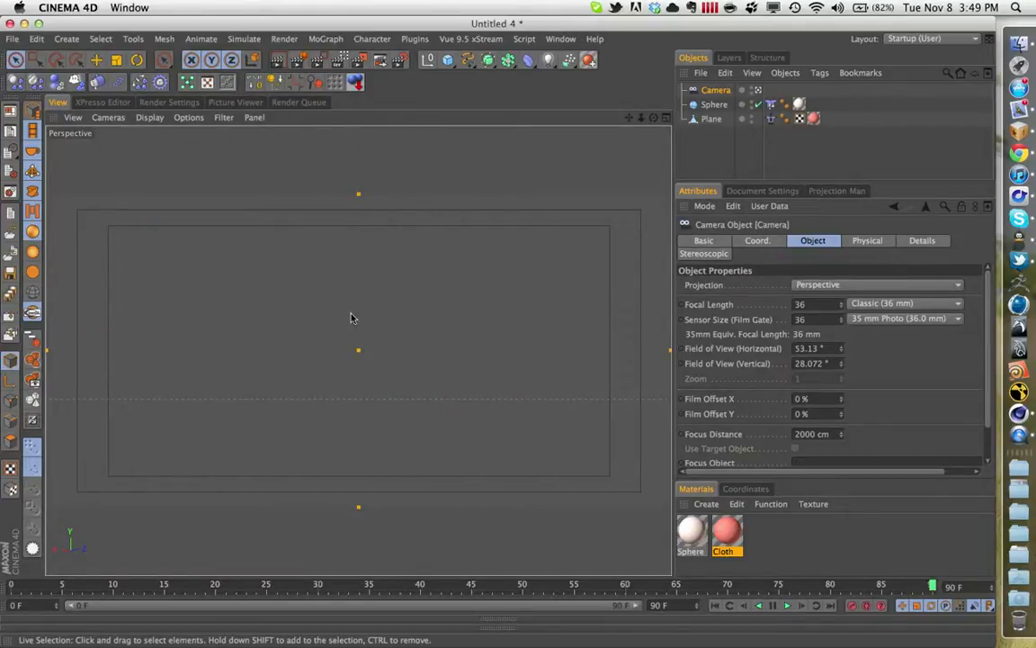
left_click(710, 119)
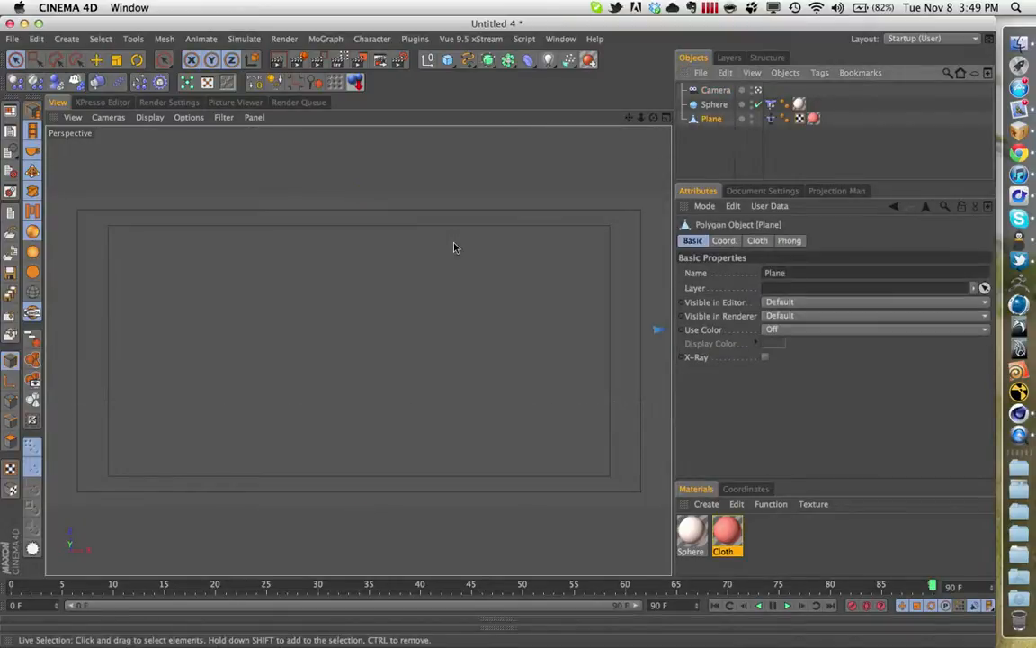
key("o")
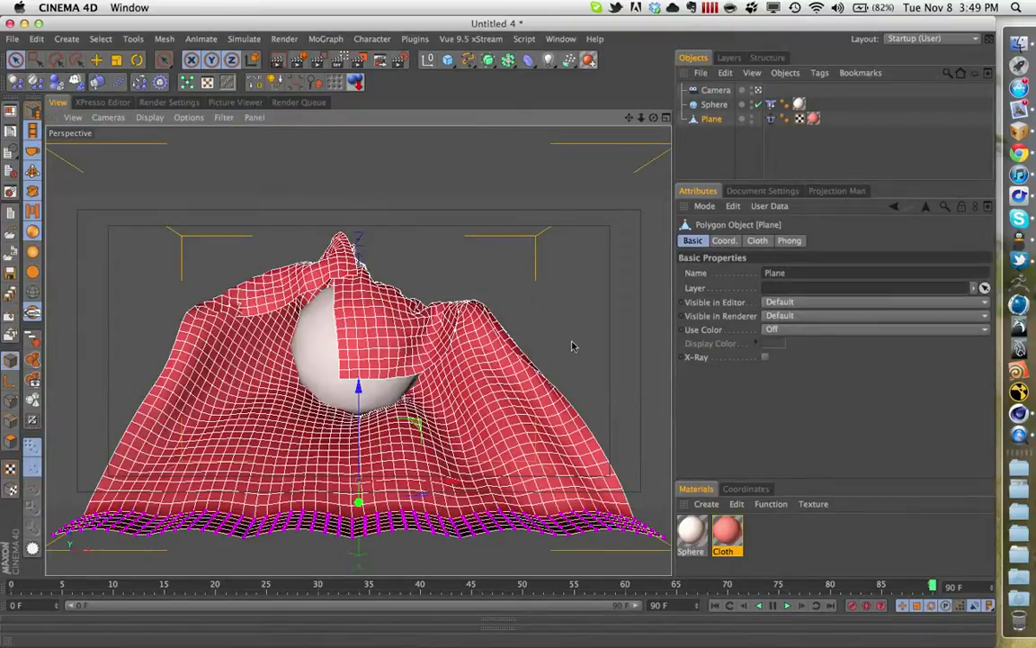
left_click(700, 117)
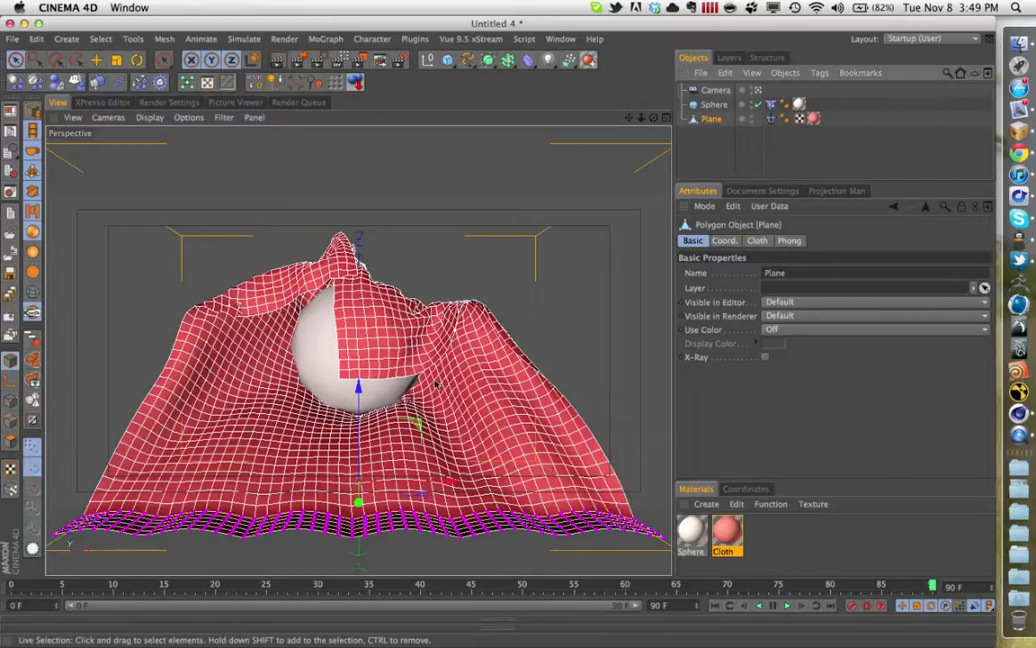
right_click_drag(435, 371, 293, 422, "alt")
left_click_drag(293, 422, 105, 286, "alt")
key("o")
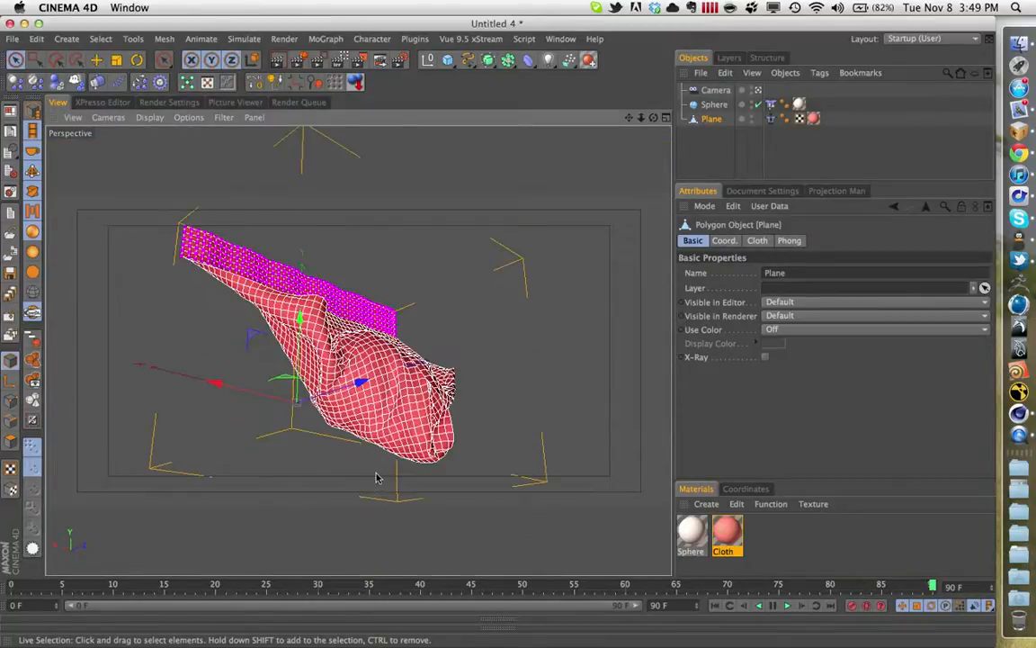
- Inspect the cloth's folds around the sphere up close and from several side angles
left_click_drag(379, 389, 422, 467, "alt")
right_click_drag(464, 337, 599, 327, "alt")
left_click_drag(599, 326, 391, 361, "alt")
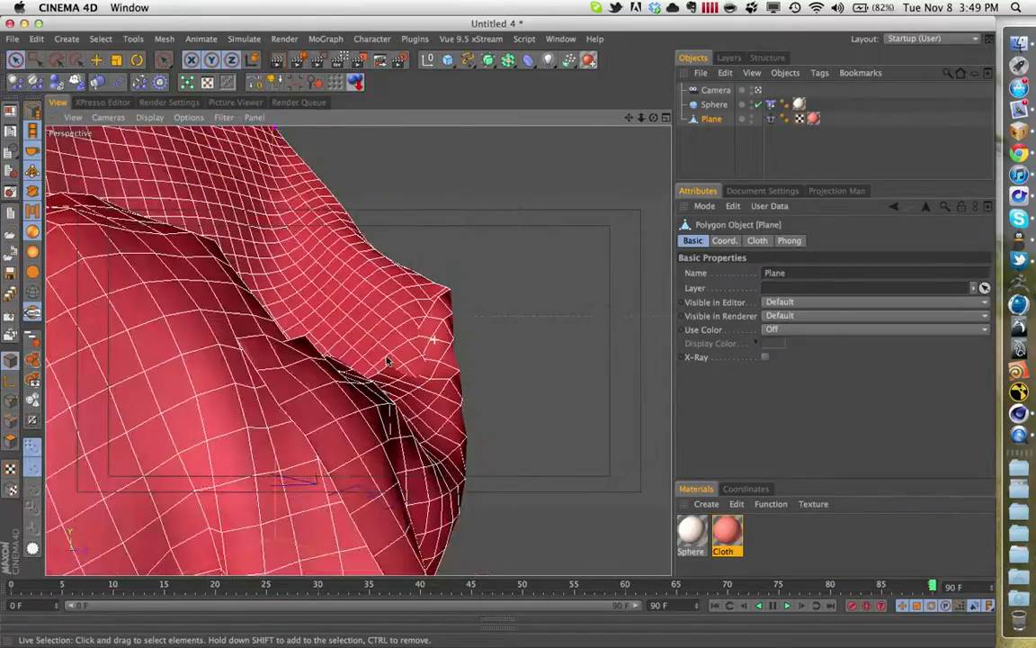
left_click_drag(314, 411, 531, 396, "alt")
right_click_drag(346, 398, 162, 416, "alt")
left_click_drag(321, 400, 433, 340, "alt")
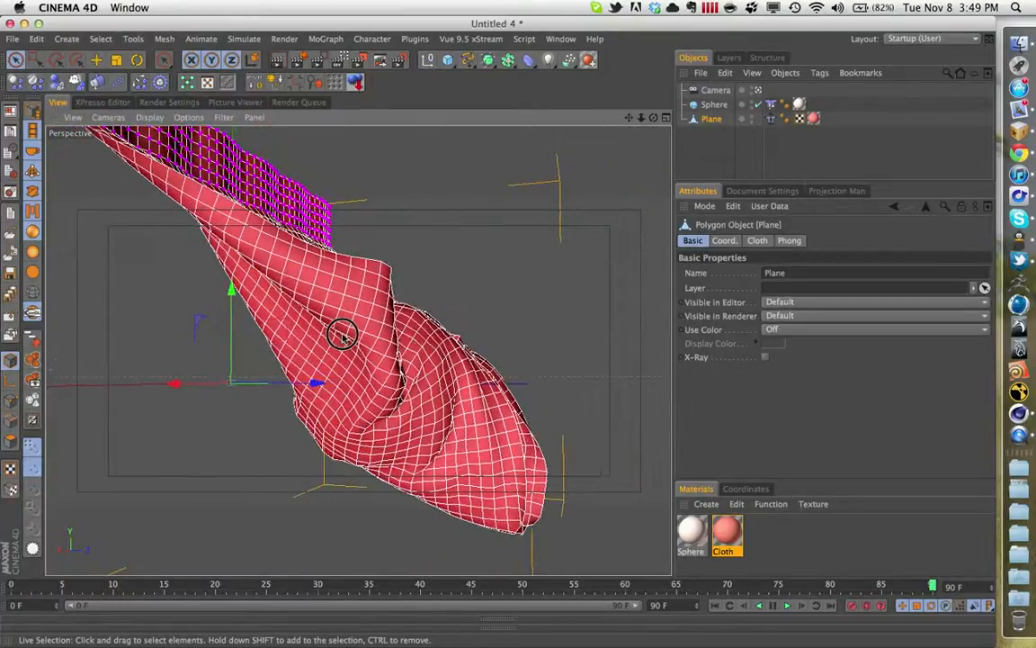
left_click_drag(343, 331, 503, 279, "alt")
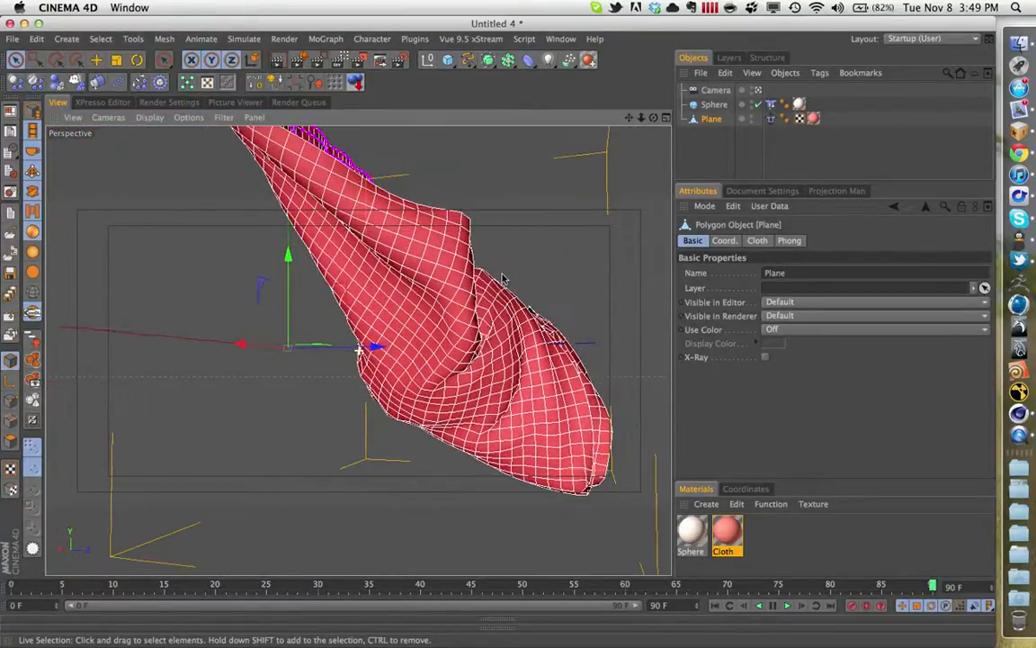
left_click_drag(443, 335, 439, 285, "alt")
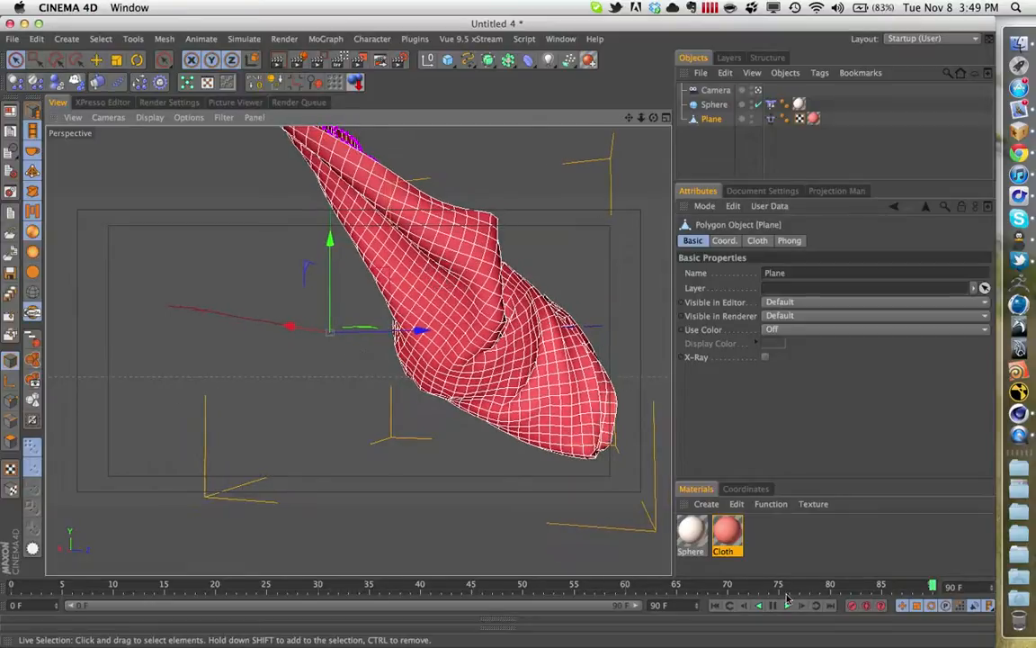
- Play the cloth simulation from the first frame, stop at frame 23 and briefly try the interactive render region
left_click(716, 605)
left_click(785, 605)
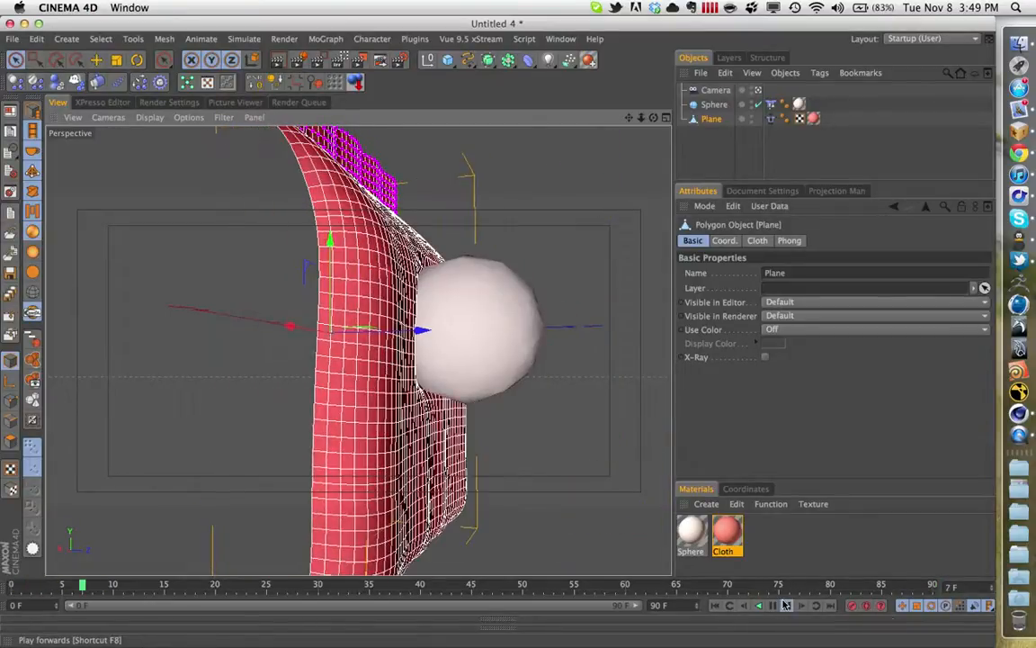
left_click(785, 604)
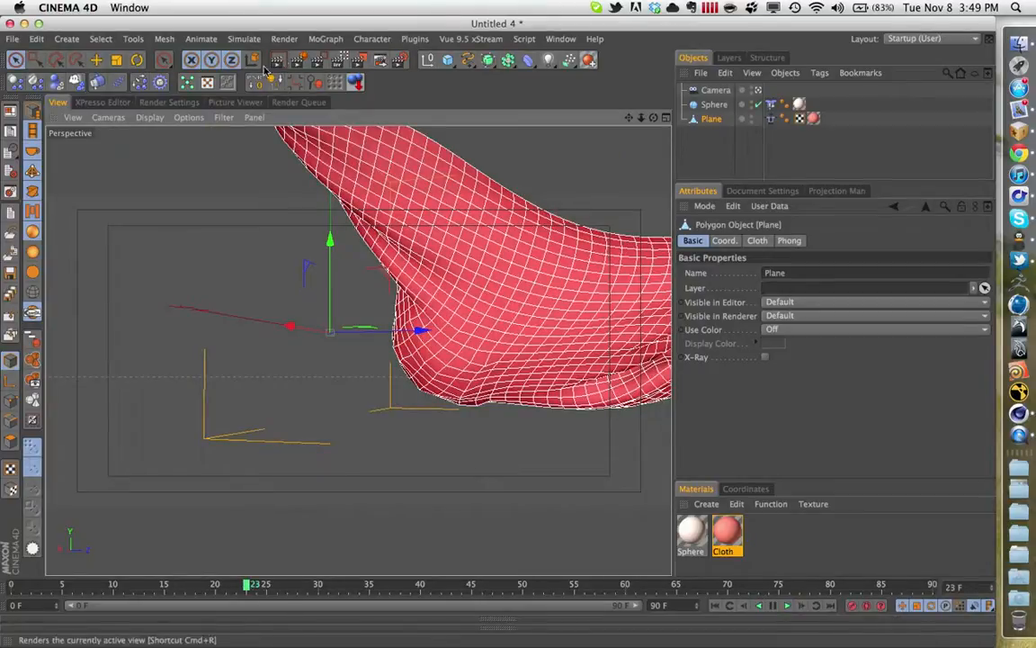
left_click(340, 59)
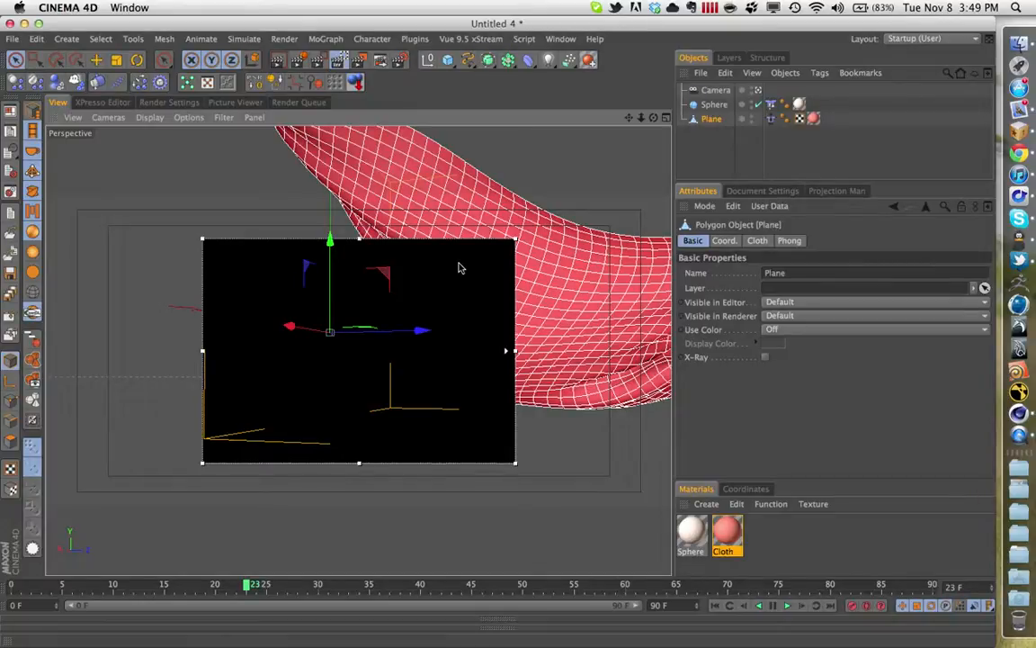
left_click(299, 59)
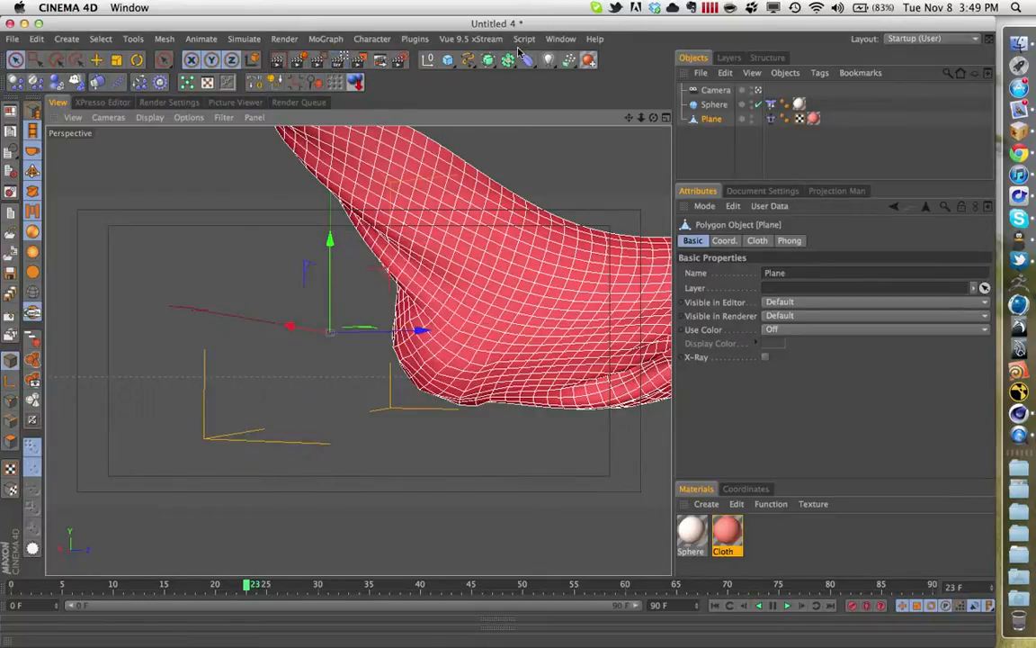
- Add a Physical Sky to the scene and enable its Clouds, leaving Atmosphere off
left_click(67, 39)
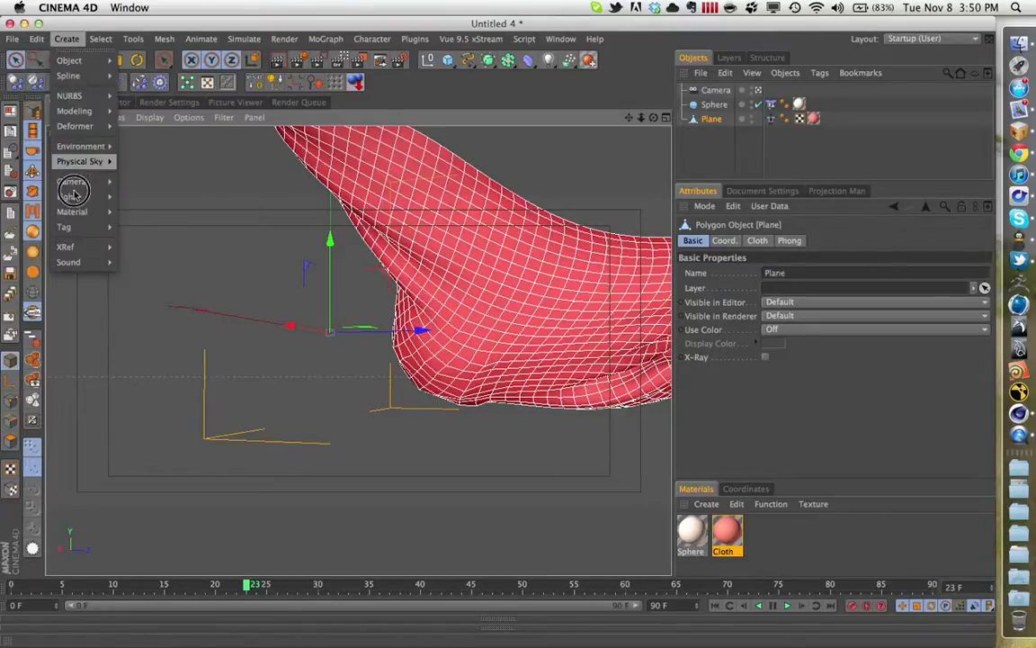
left_click(130, 169)
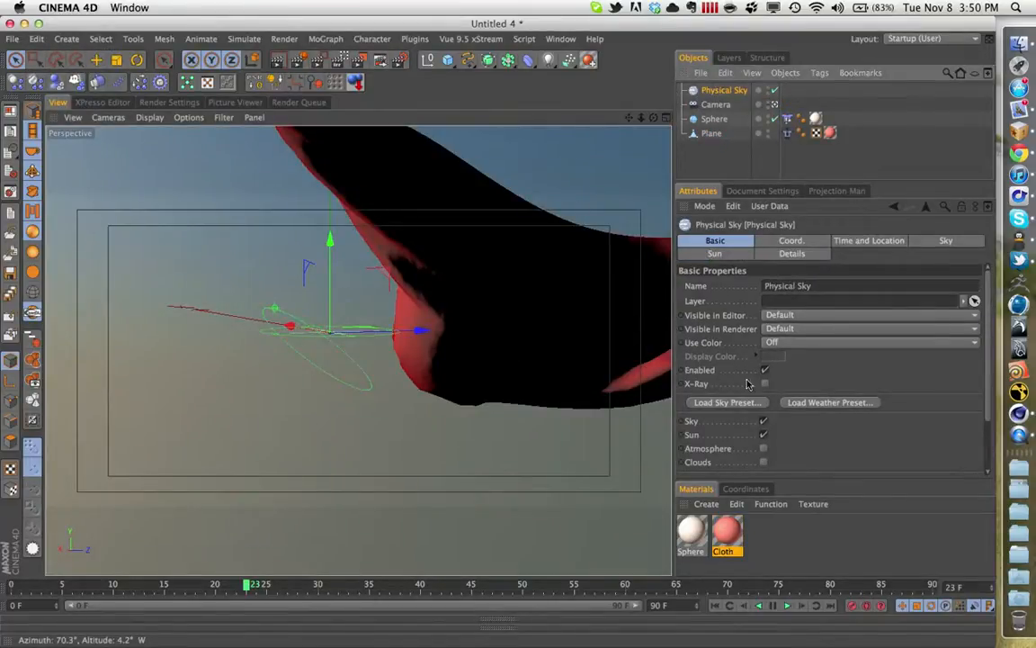
left_click(763, 462)
left_click(764, 448)
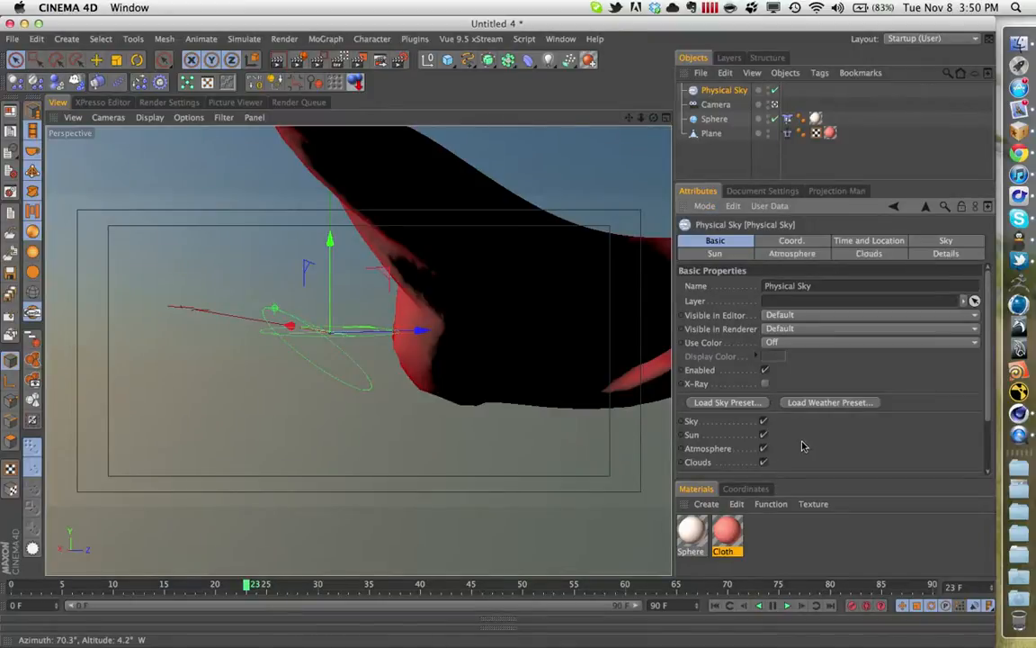
left_click(763, 449)
scroll(787, 450, "down", 3)
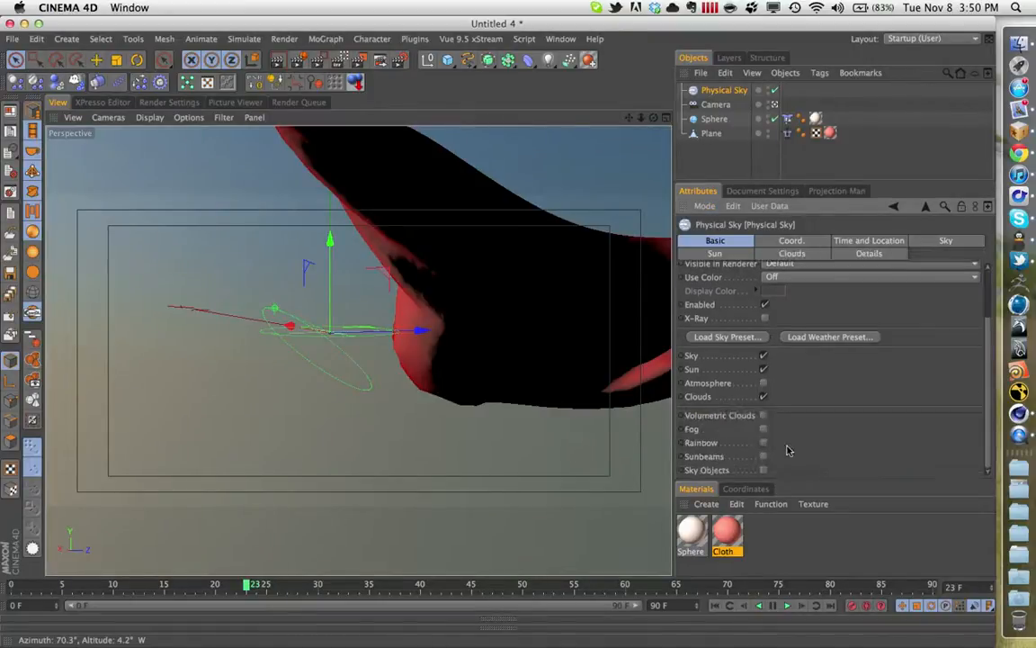
- Review the Physical Sky's time, sky, sun and detail settings and toggle Cast Shadows for its clouds
left_click(867, 241)
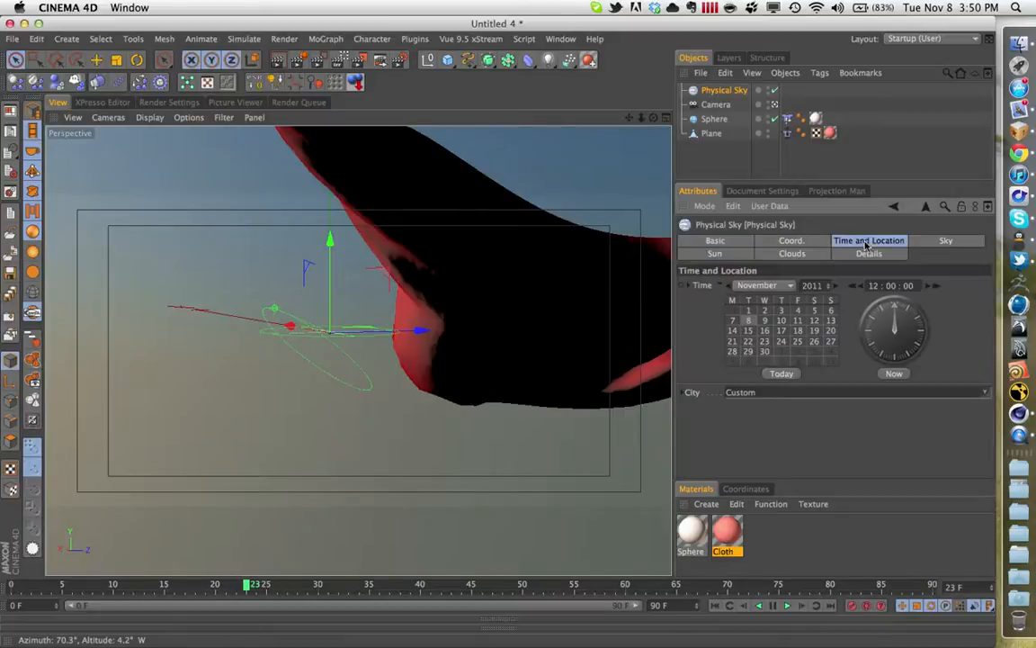
left_click(940, 240)
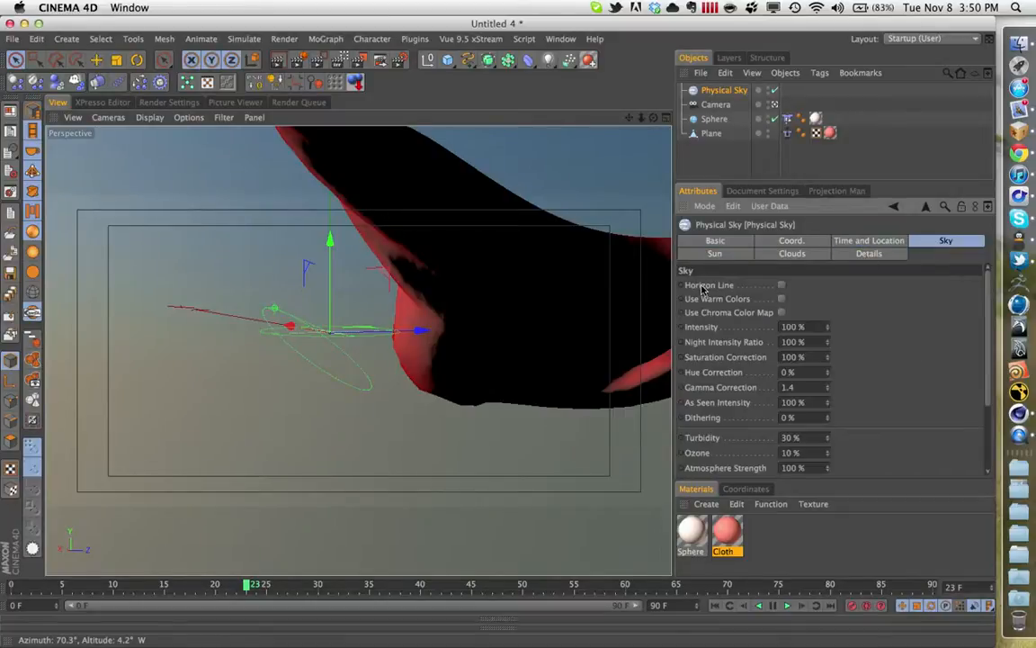
left_click(720, 254)
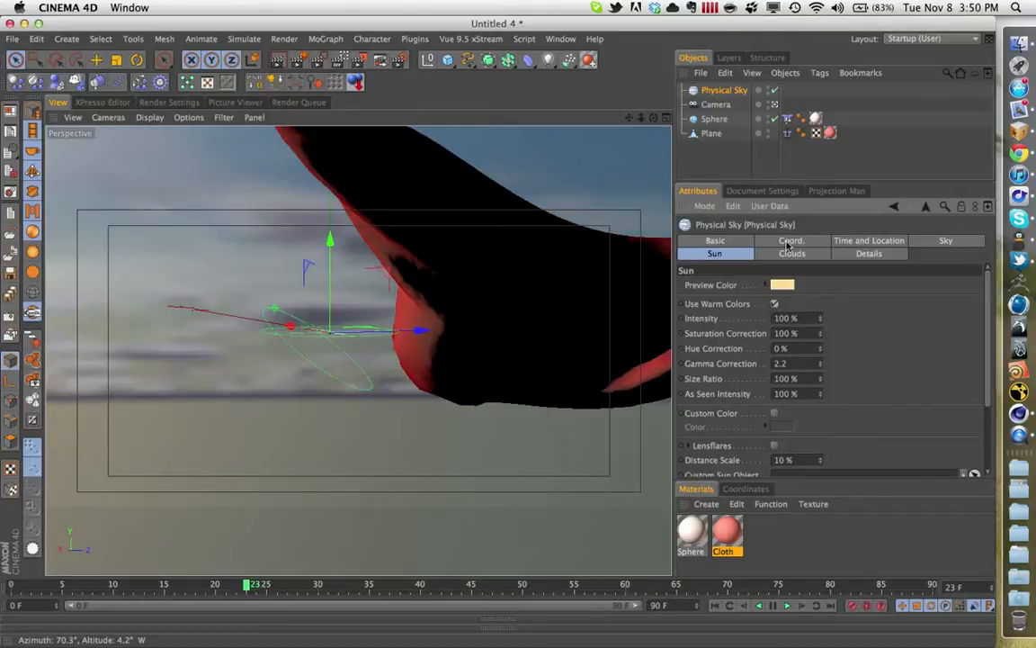
left_click(791, 254)
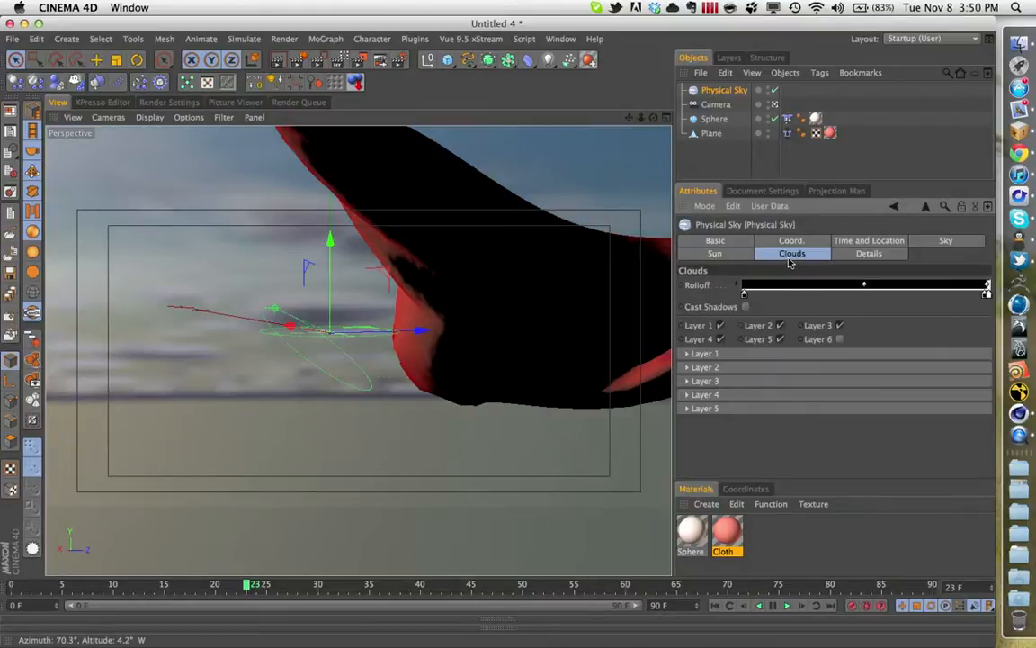
left_click(746, 307)
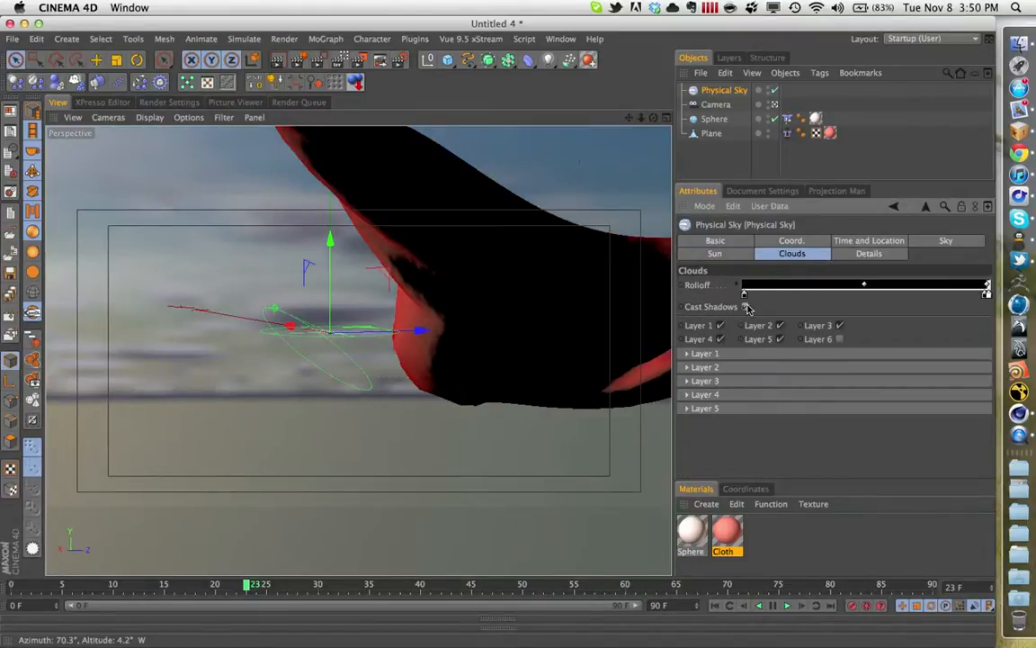
left_click(866, 255)
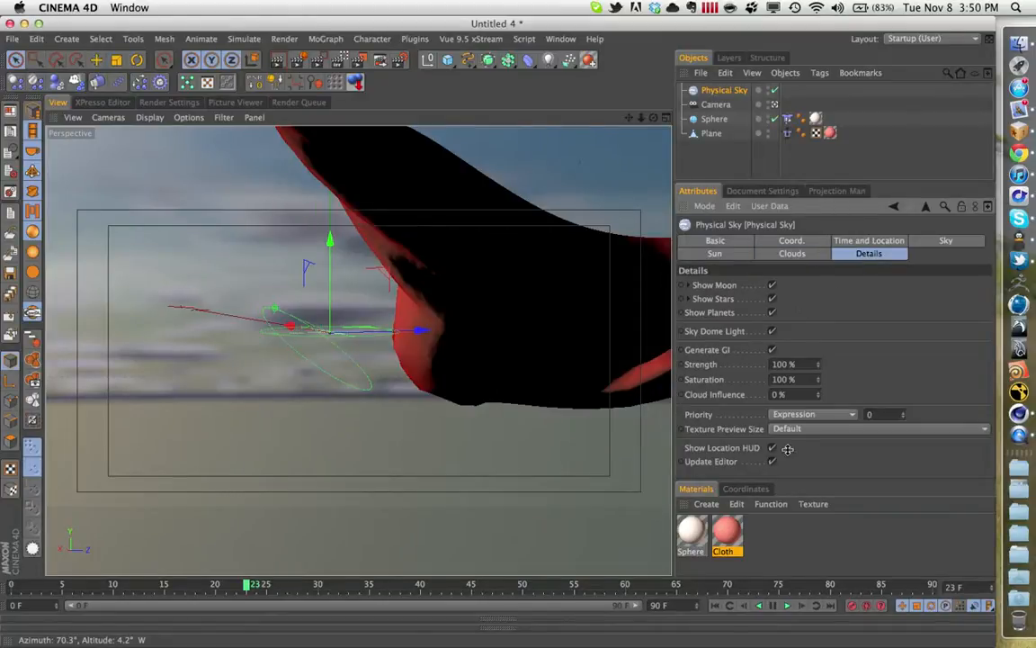
- Deselect everything and reframe the view on the sunlit side of the cloth against the cloudy sky
left_click(826, 169)
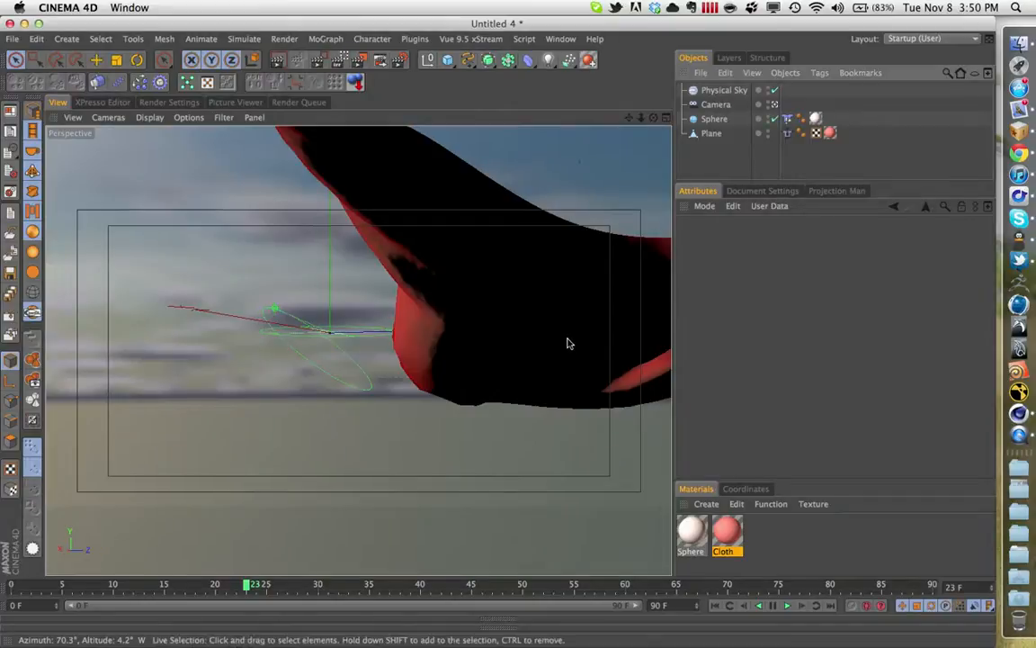
right_click_drag(552, 331, 456, 334, "alt")
left_click_drag(456, 334, 357, 331, "alt")
left_click_drag(444, 324, 582, 351, "alt")
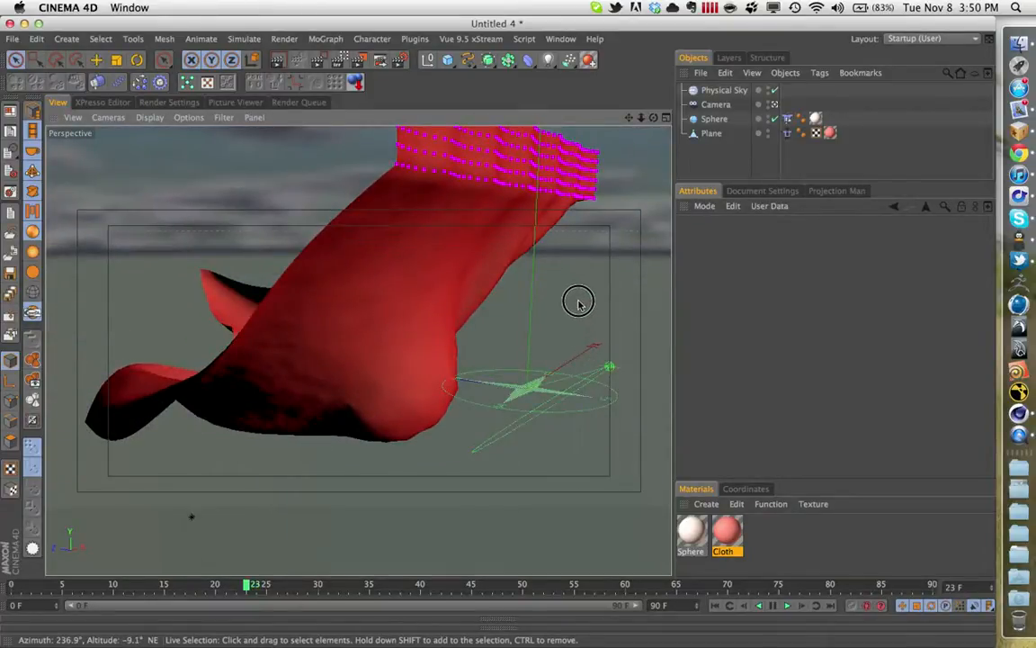
middle_click_drag(578, 301, 574, 284, "alt")
left_click_drag(494, 289, 432, 273, "alt")
middle_click_drag(460, 294, 540, 314, "alt")
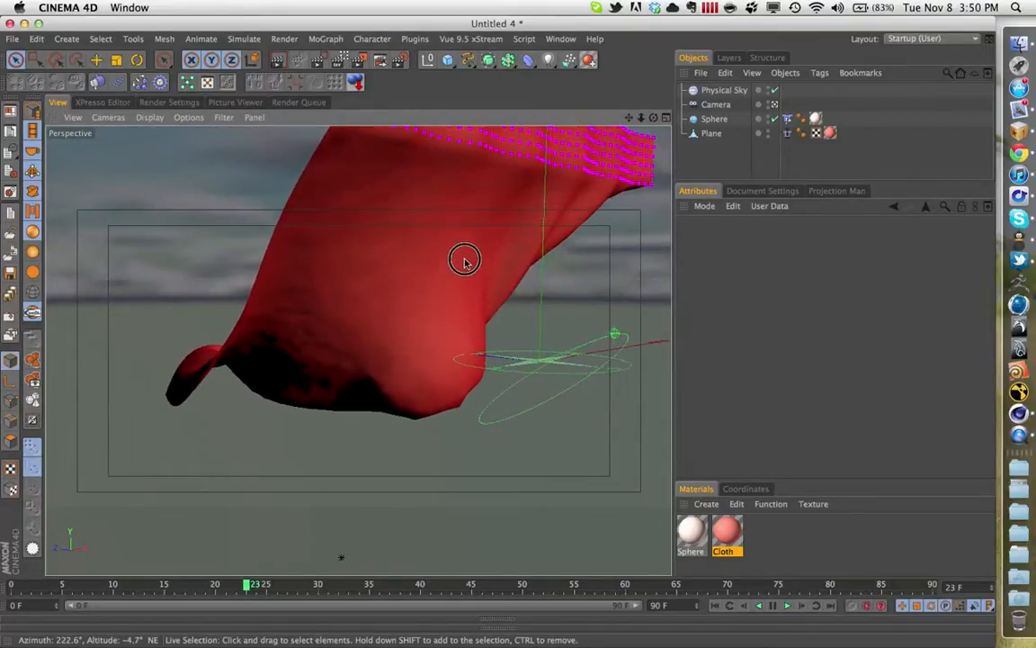
left_click_drag(476, 255, 358, 232, "alt")
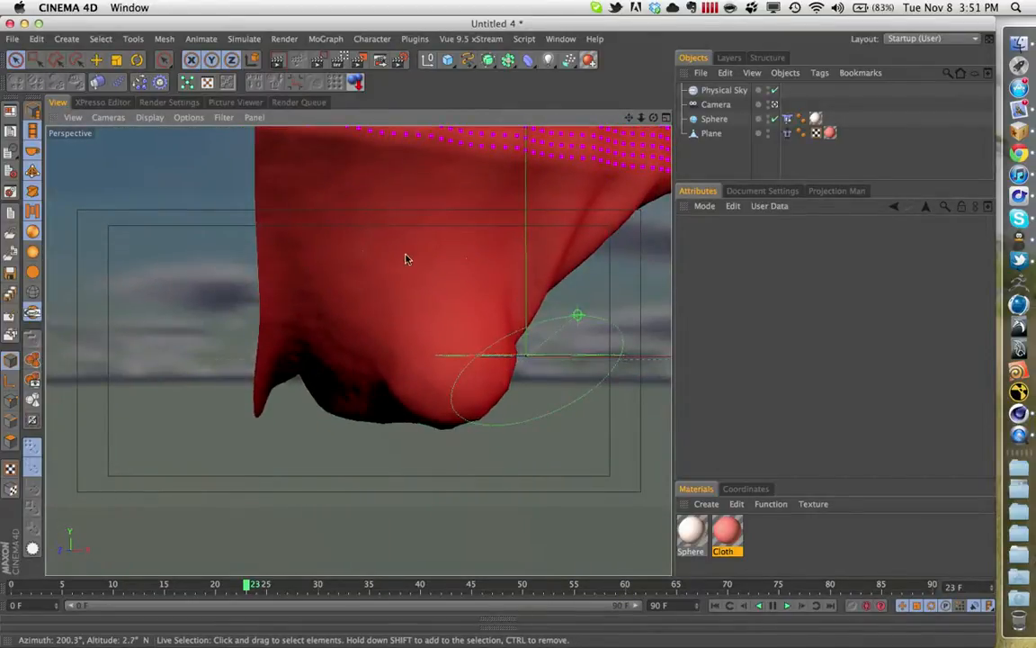
middle_click_drag(370, 250, 322, 253, "alt")
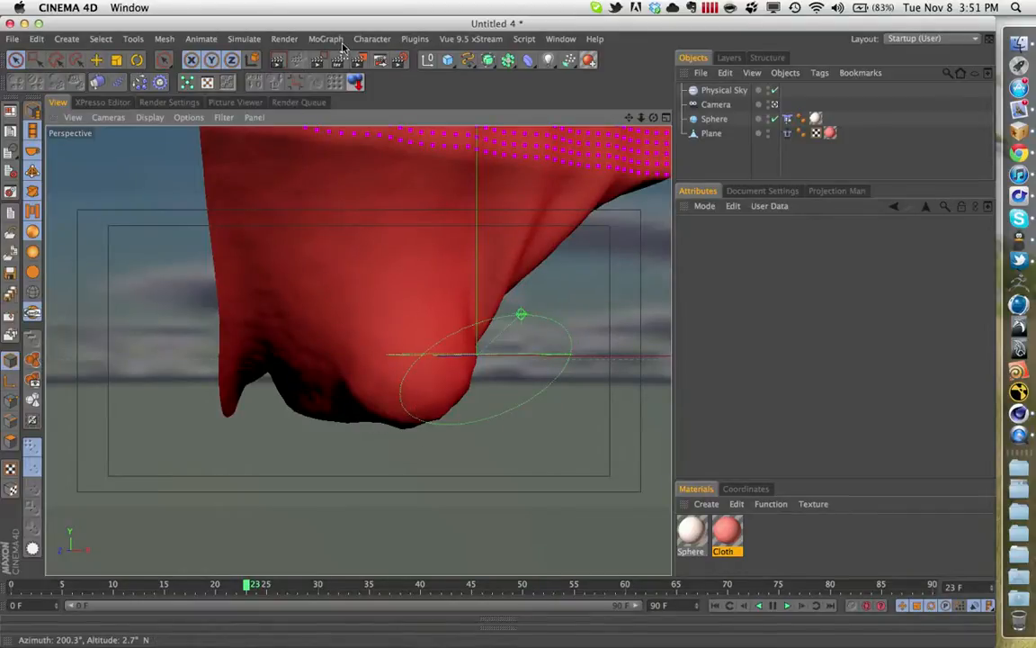
- Add a Cloth NURBS object as the parent of the cloth plane
left_click(707, 133)
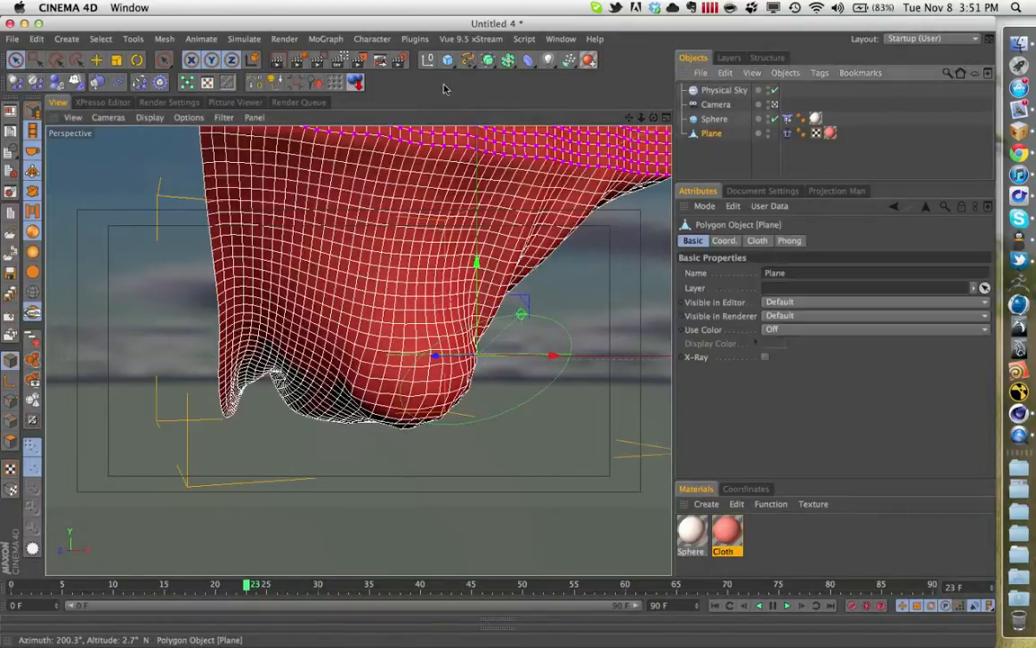
left_click(324, 42)
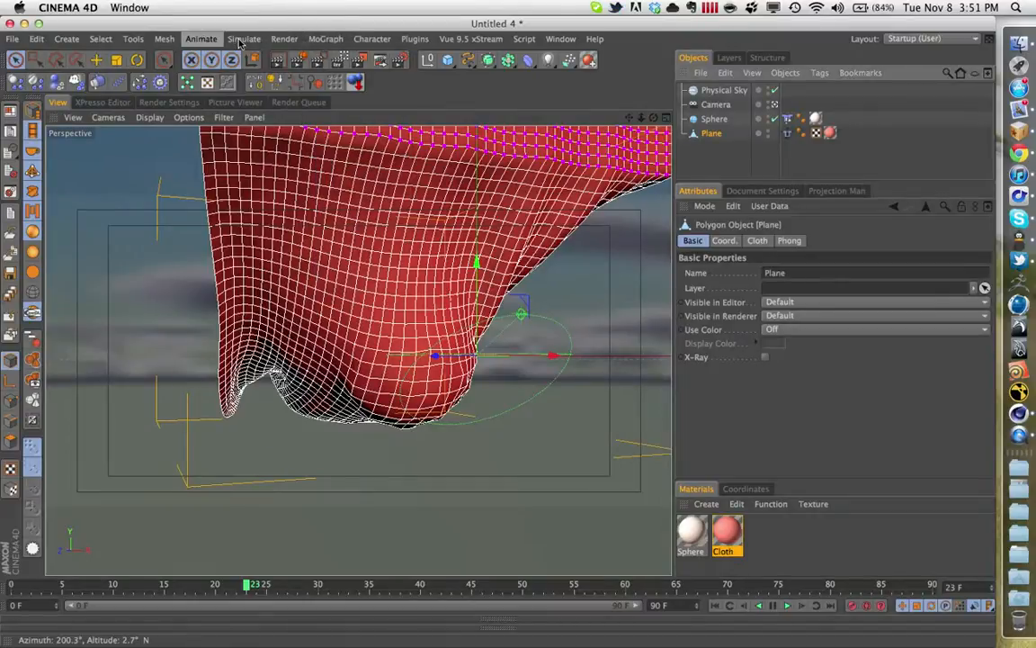
mouse_move(247, 49)
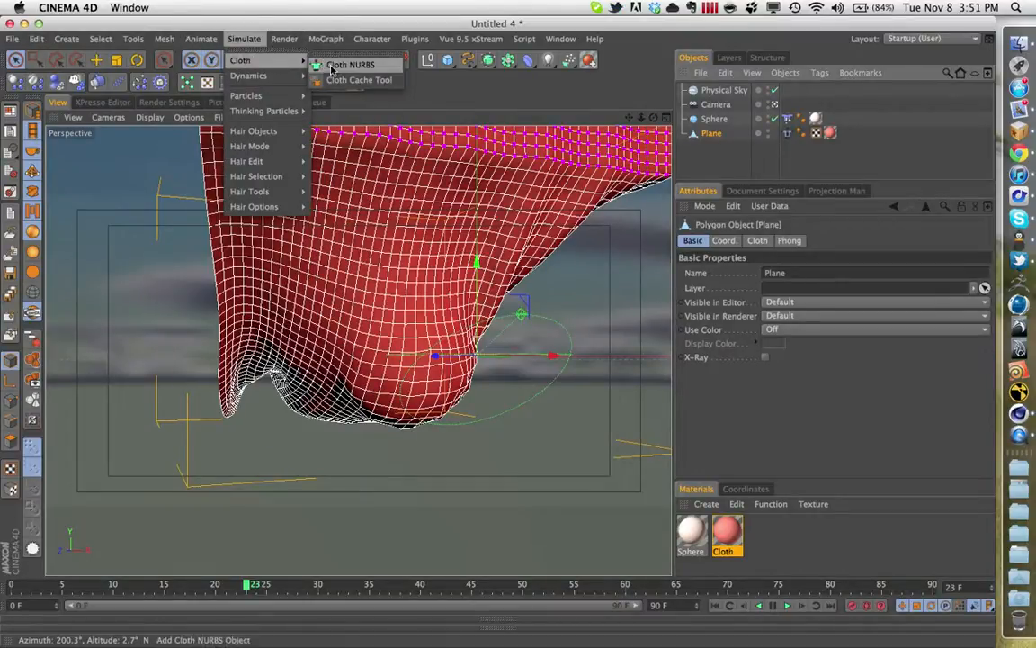
left_click(346, 65)
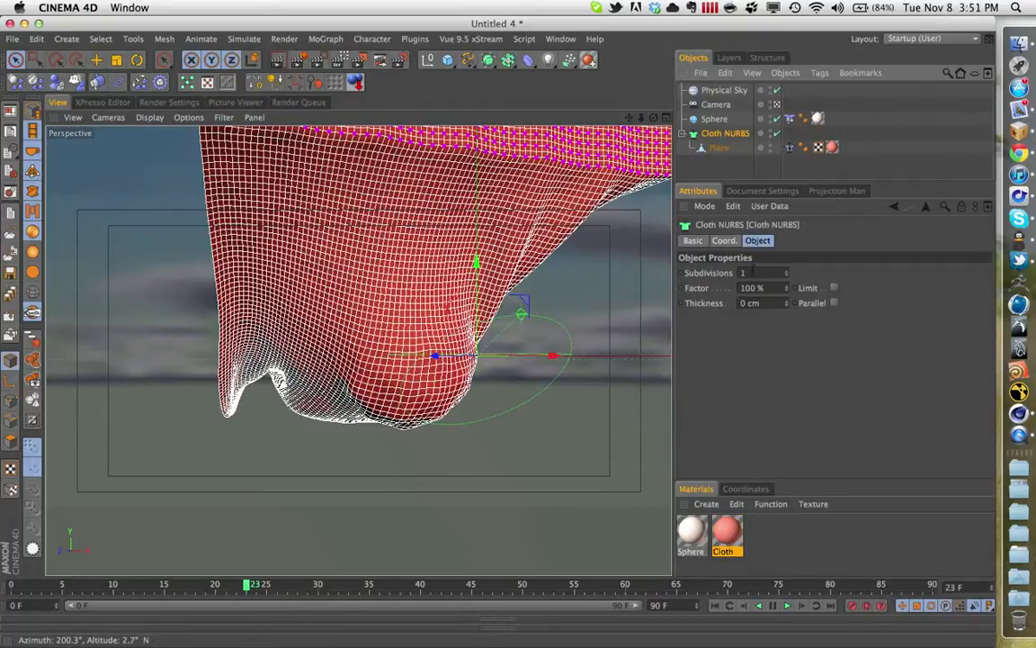
- Set the Cloth NURBS to 5 cm Thickness and 1 Subdivision after trying 2, and render the active view
double_click(753, 273)
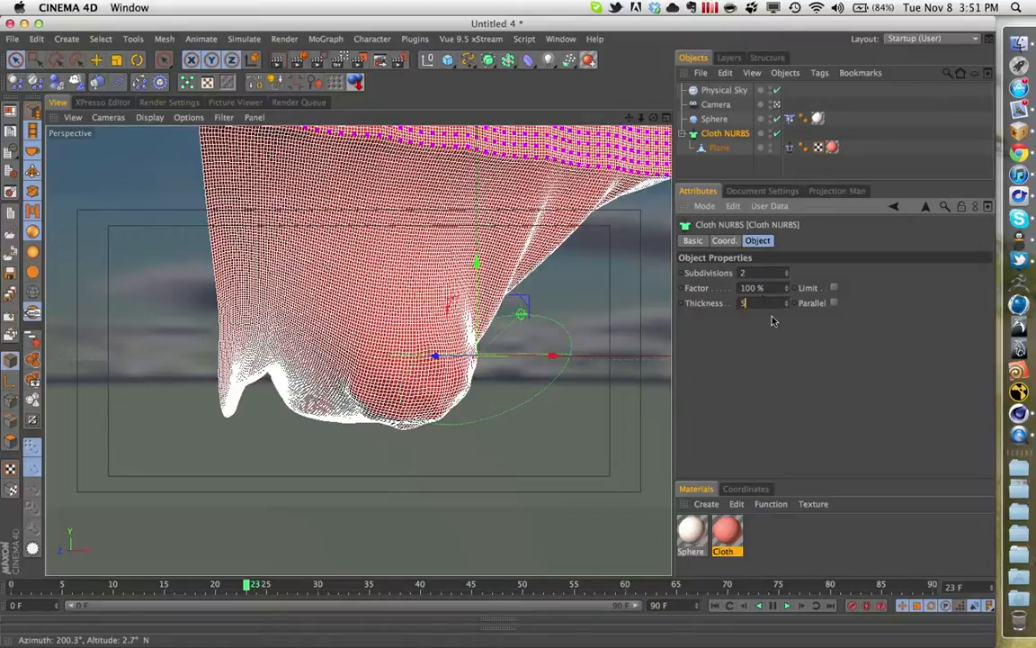
key("Return")
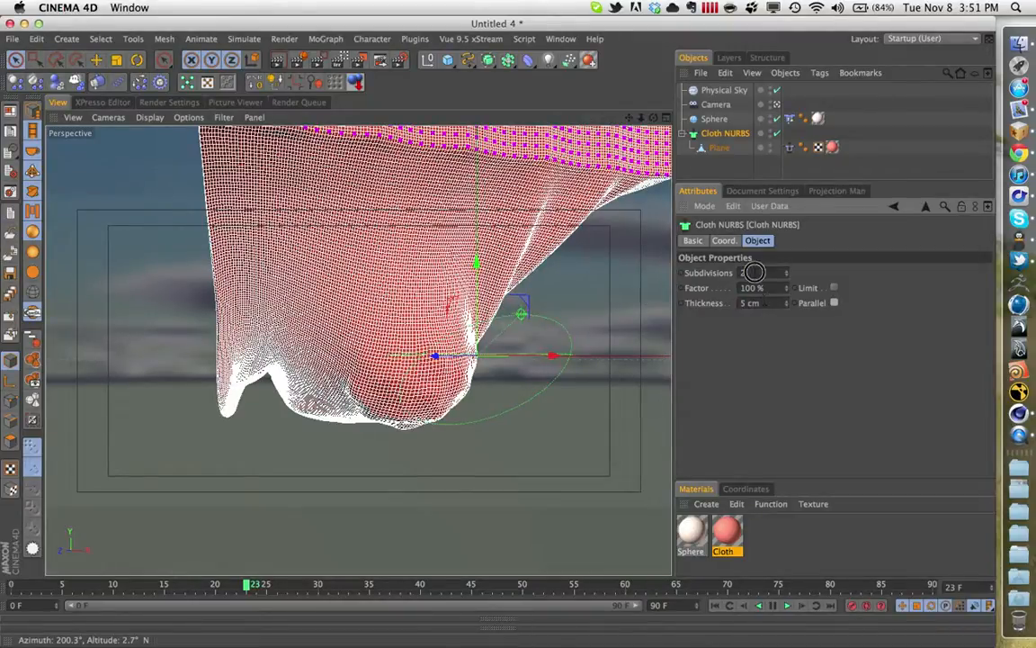
left_click(756, 273)
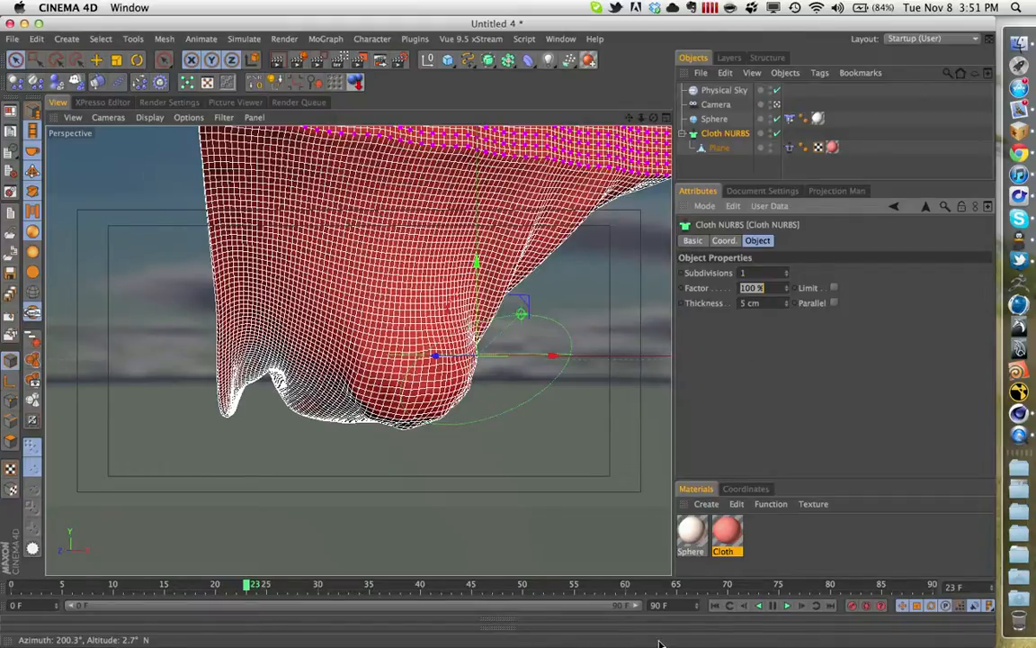
left_click(277, 61)
left_click(277, 63)
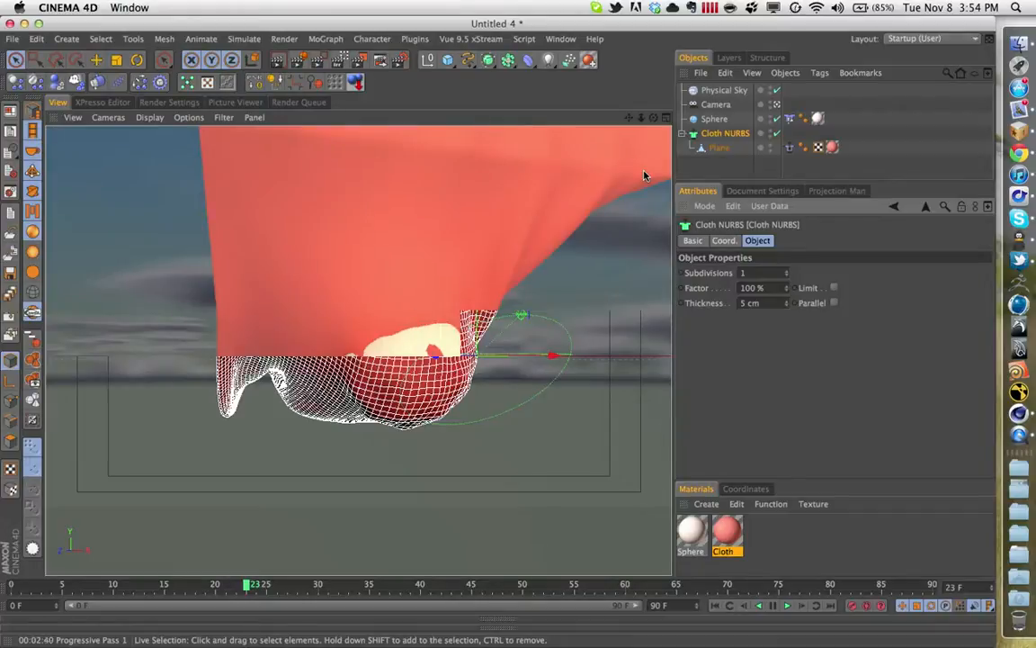
- Turn off Render Perfect for the sphere and preview the cloth around it with the interactive render region
left_click(715, 118)
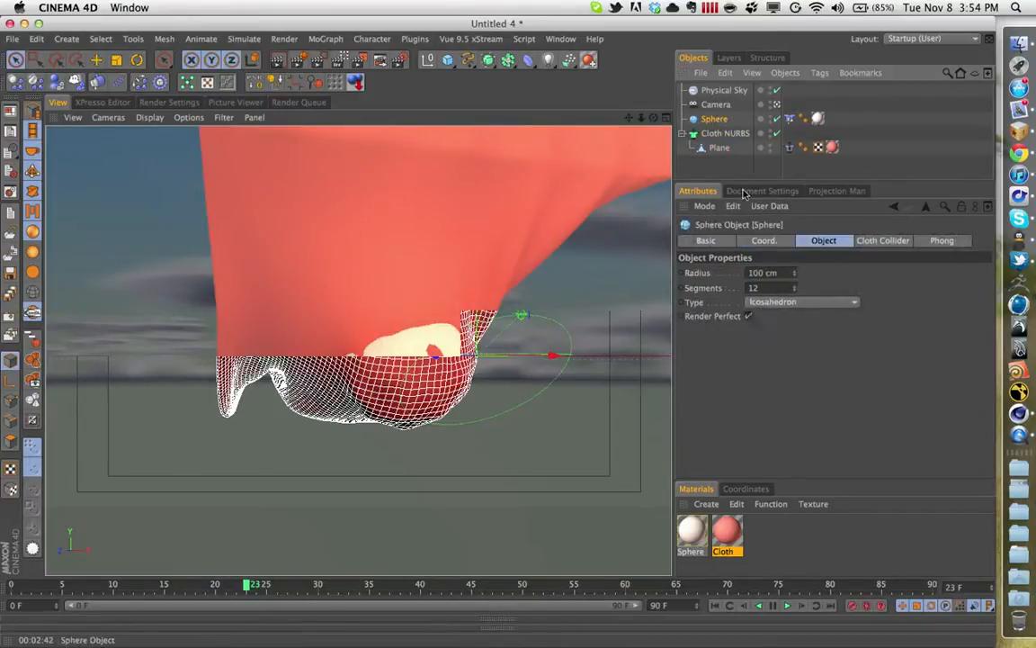
left_click(748, 316)
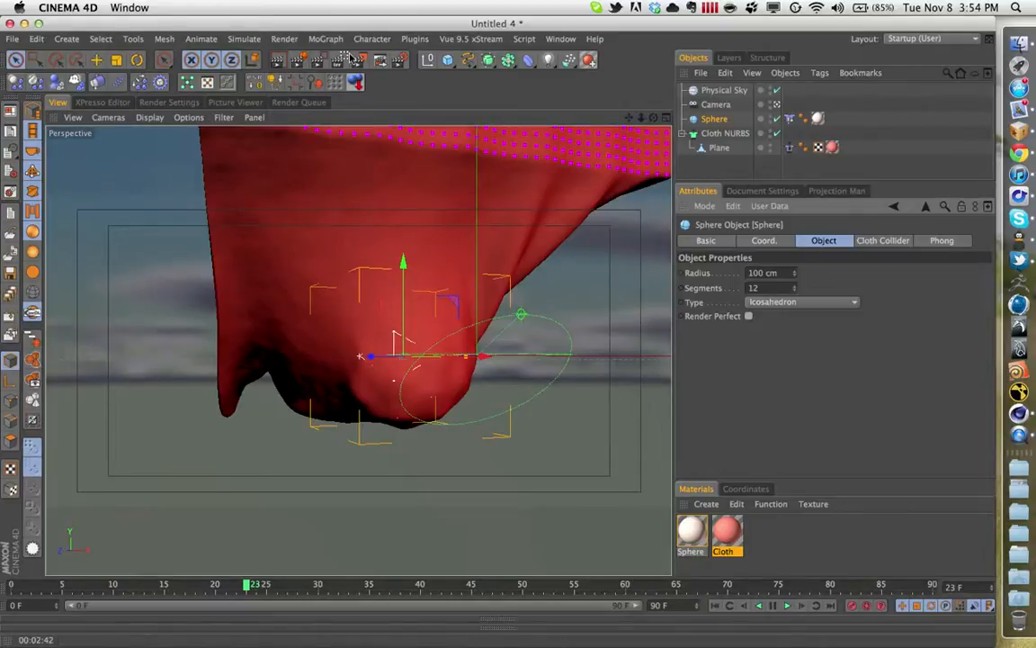
left_click(346, 61)
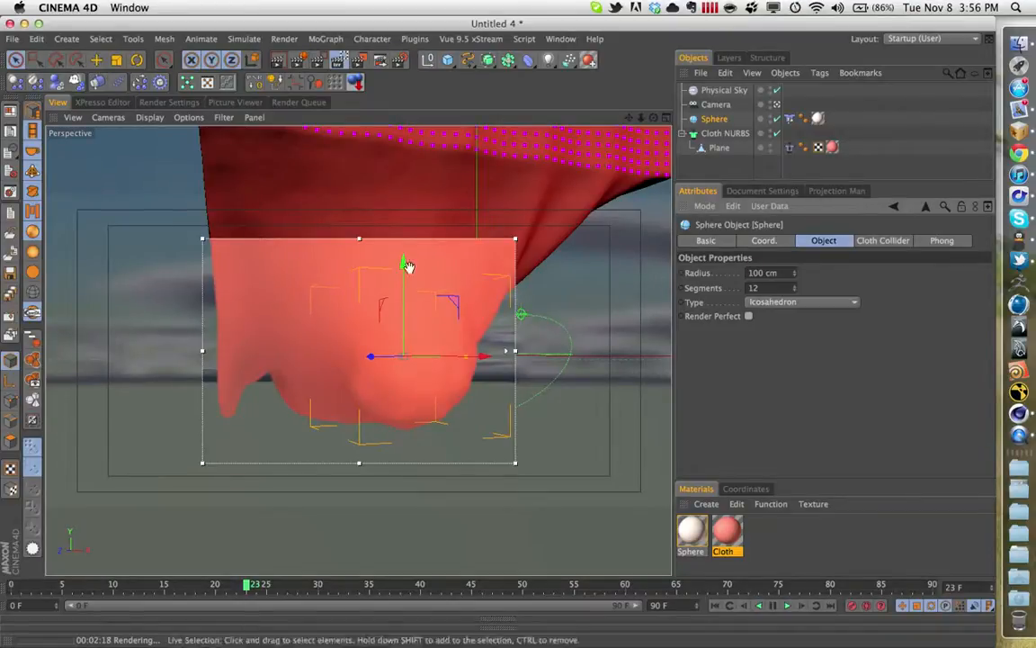
key("super+Tab")
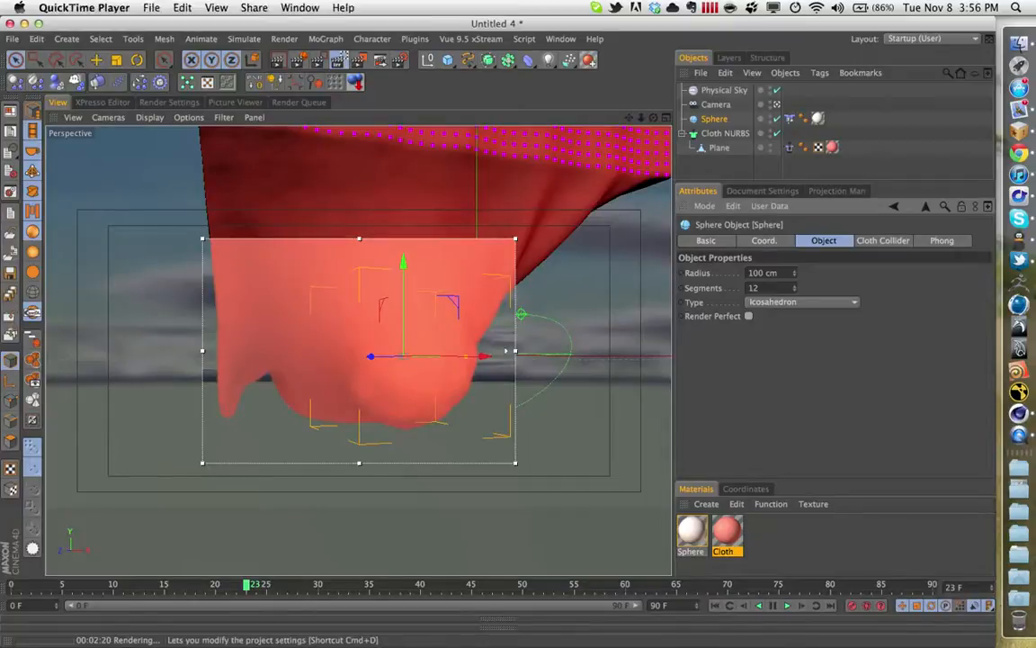